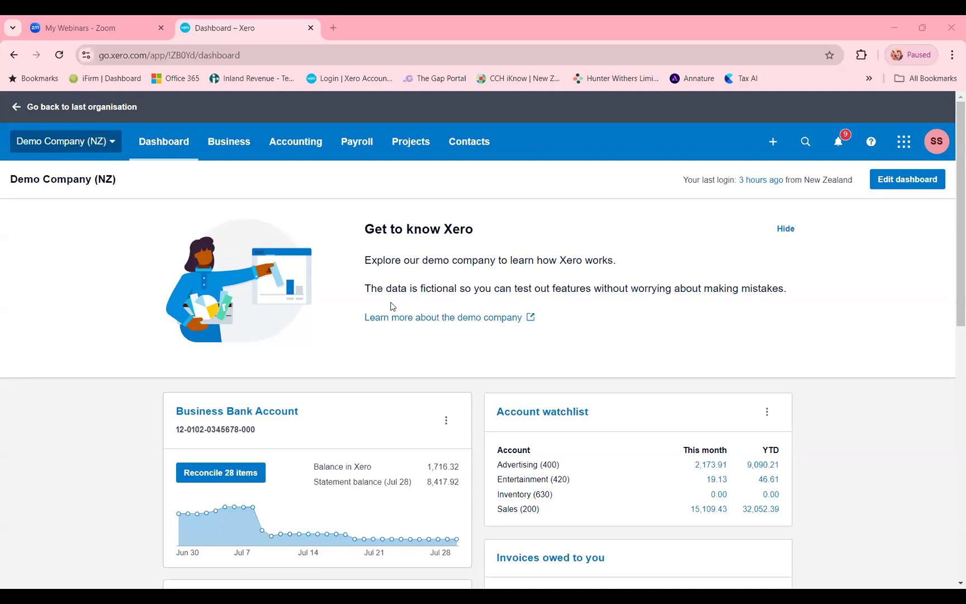
scroll(134, 268, down, 1)
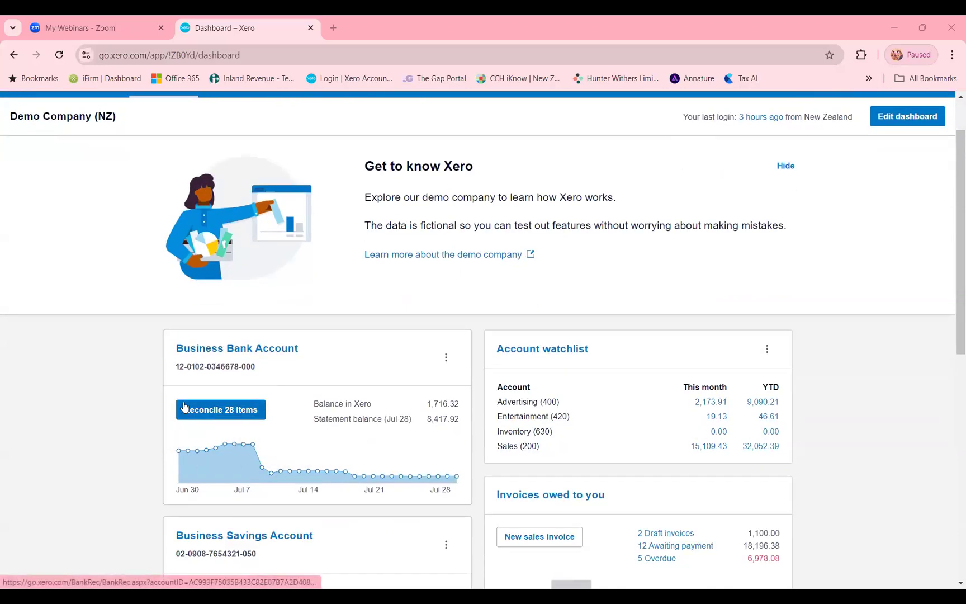
scroll(185, 406, up, 1)
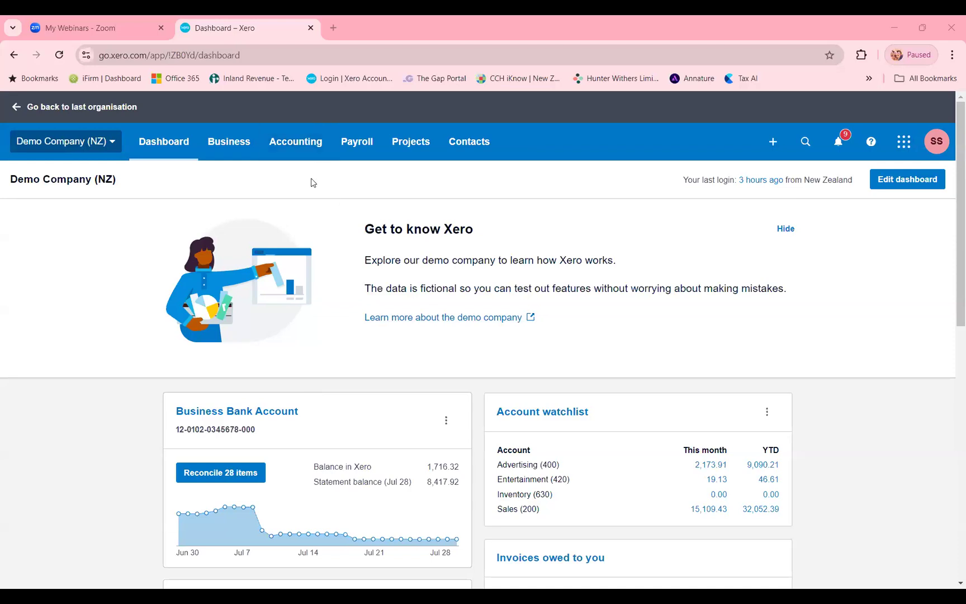
- Run fixed asset depreciation for the demo company up to 31 Jul 2024 and confirm it
click(305, 150)
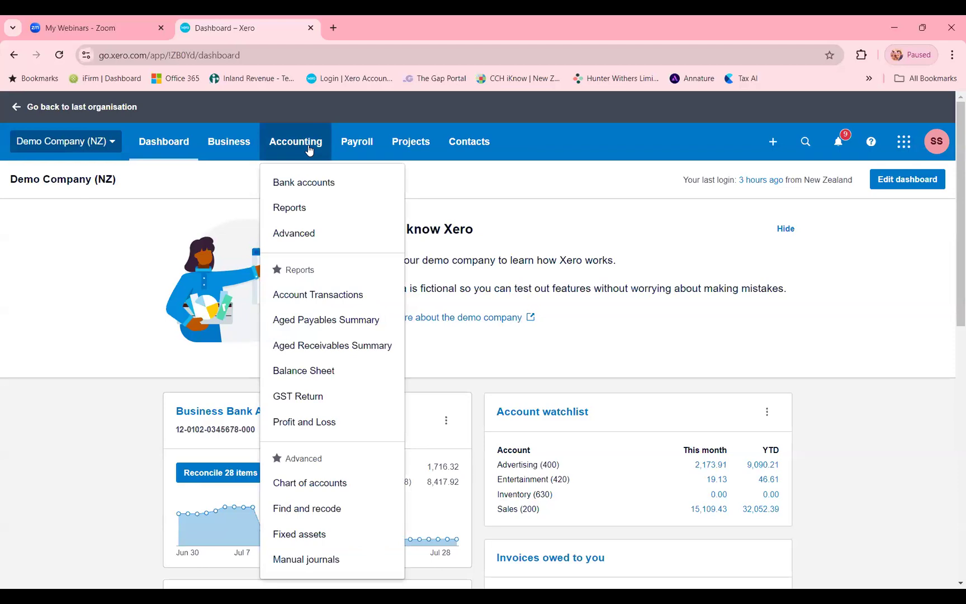
click(306, 536)
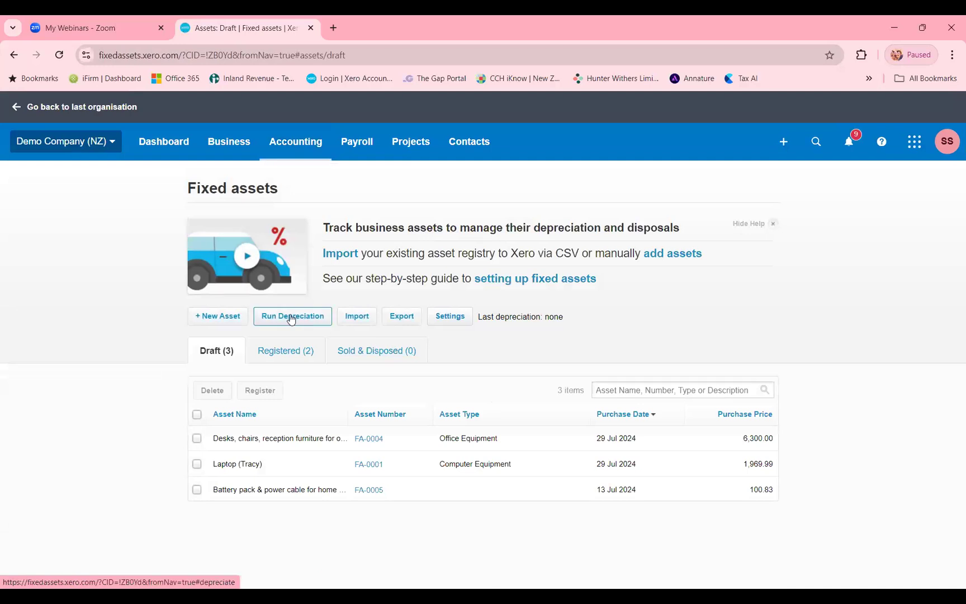
click(294, 351)
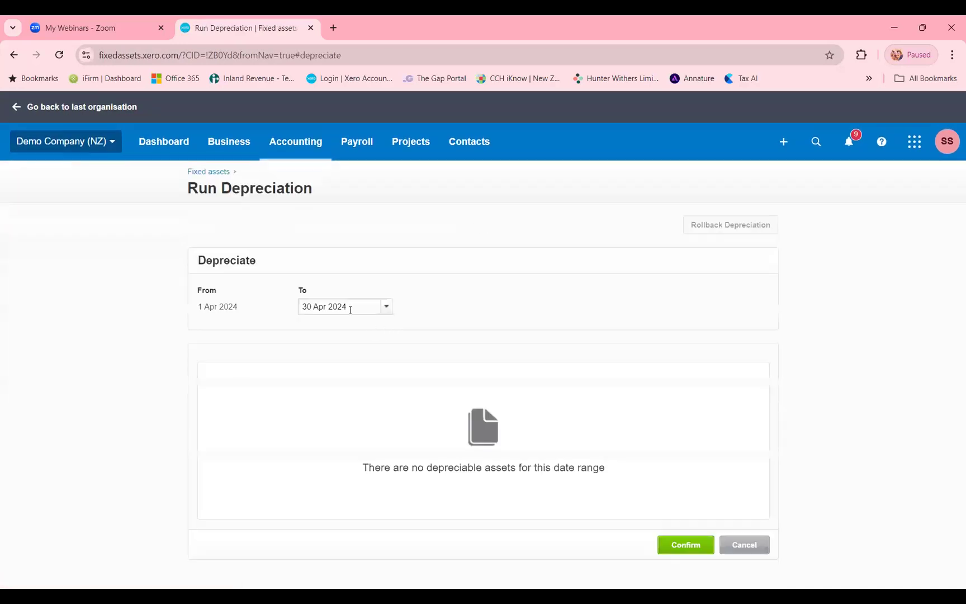
click(386, 309)
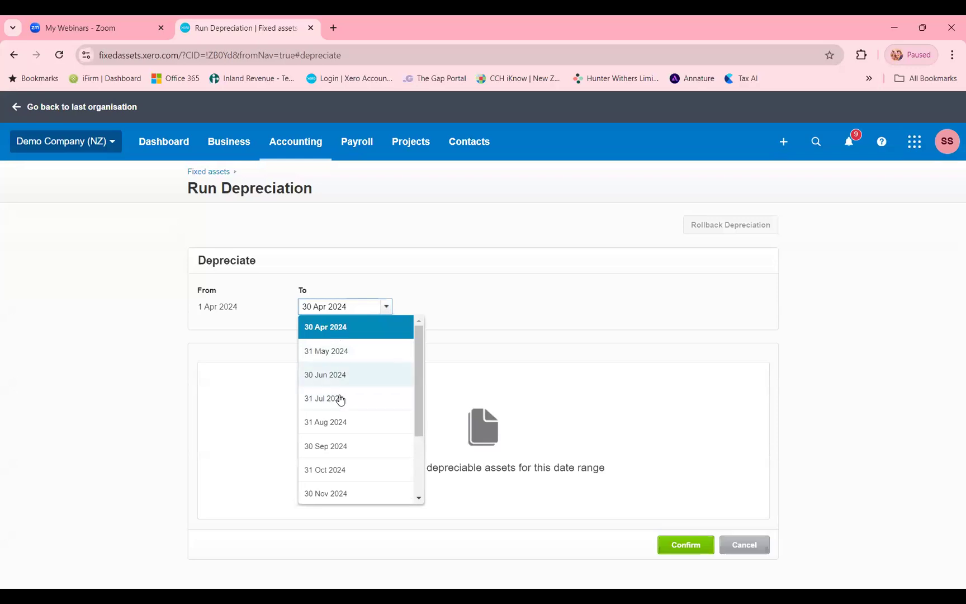
click(332, 399)
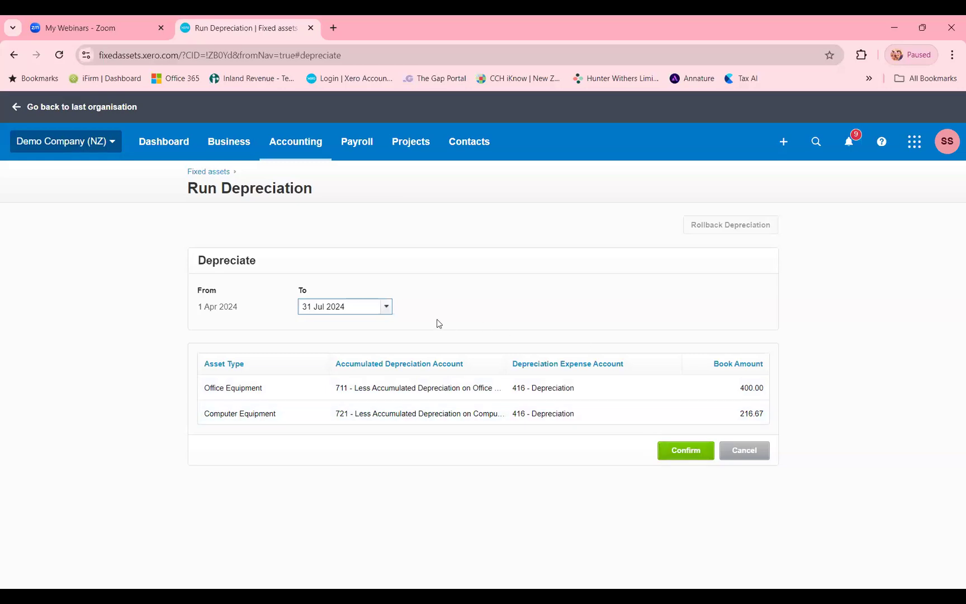
click(686, 452)
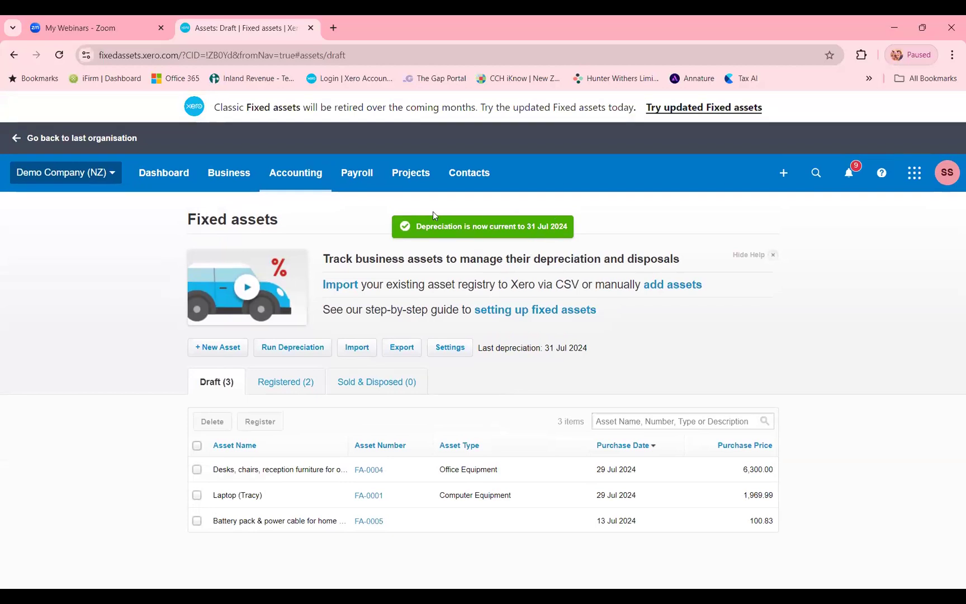
- Open the Profit and Loss report and collapse its list of report formats
click(311, 183)
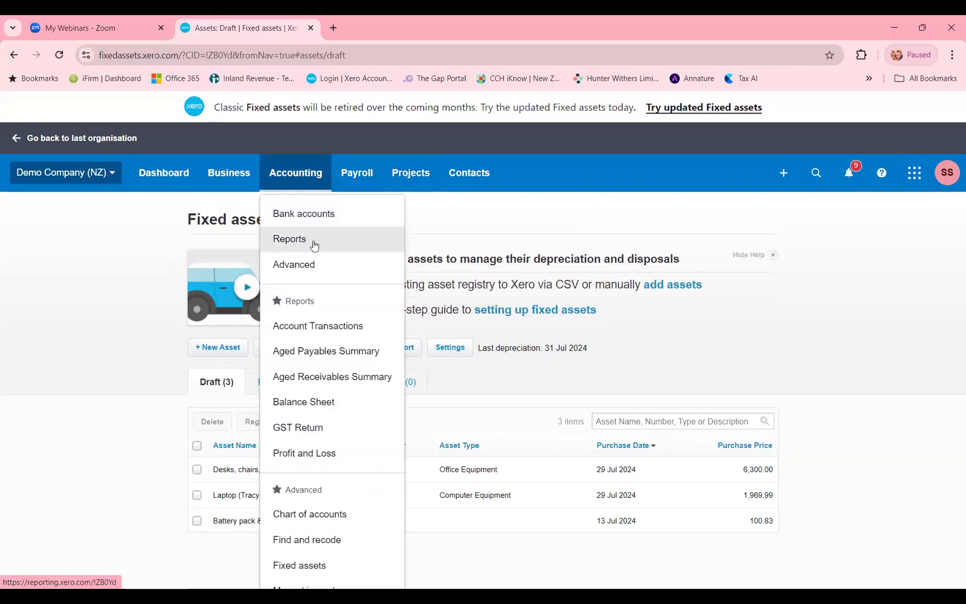
click(319, 450)
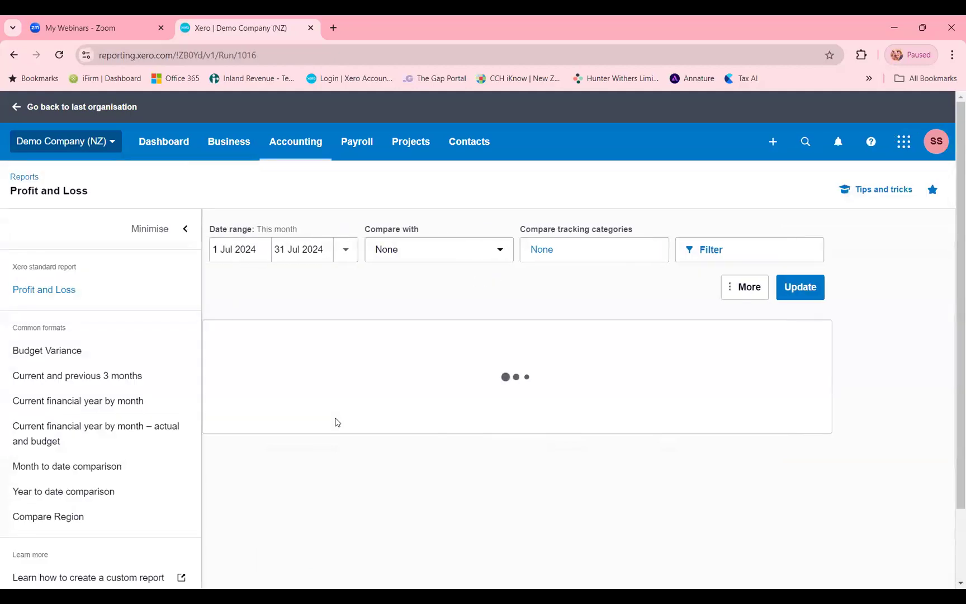
click(174, 238)
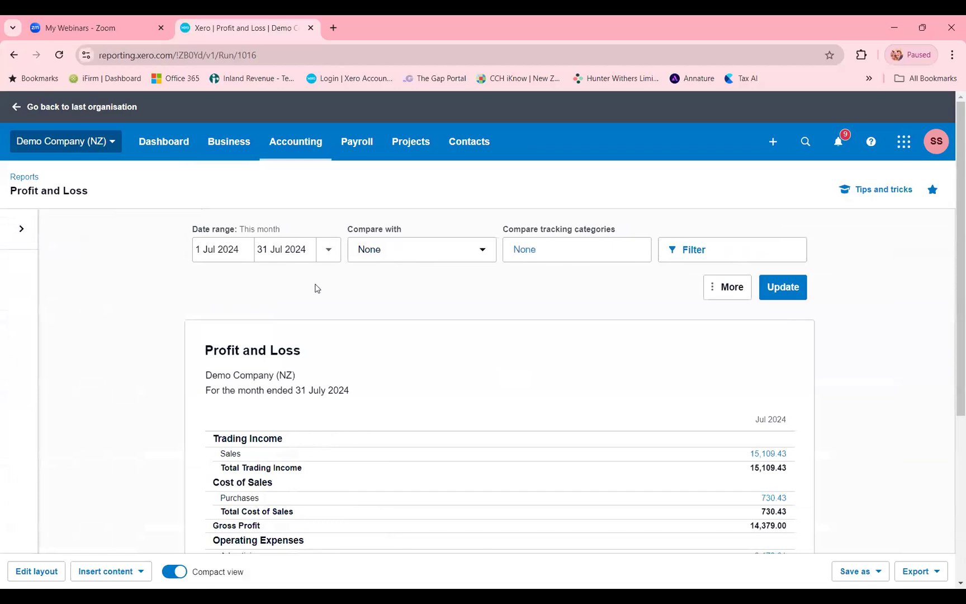
- Set the Profit and Loss report's start date to 1 Apr 2024 and refresh the report
scroll(340, 291, down, 1)
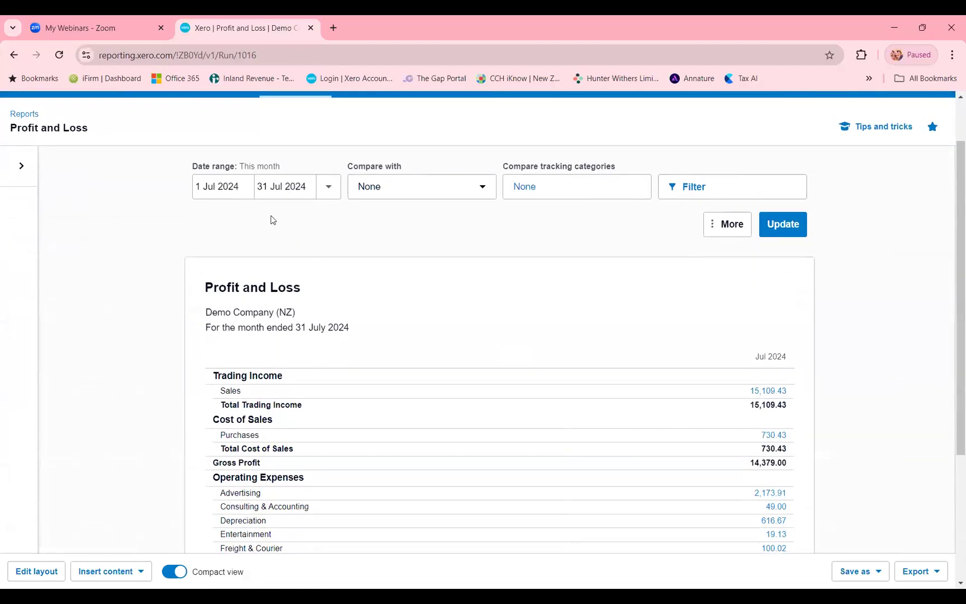
click(249, 190)
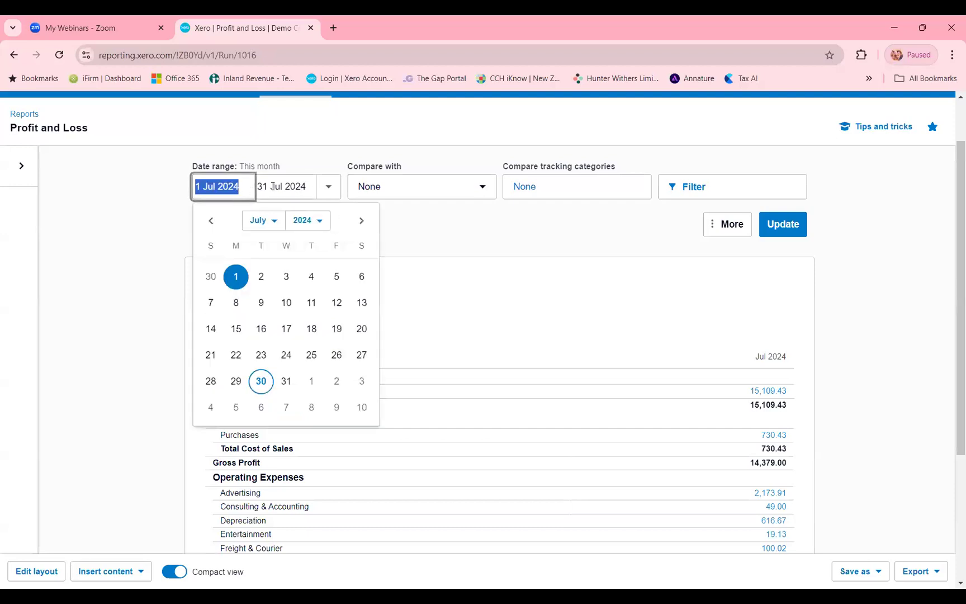
text(1)
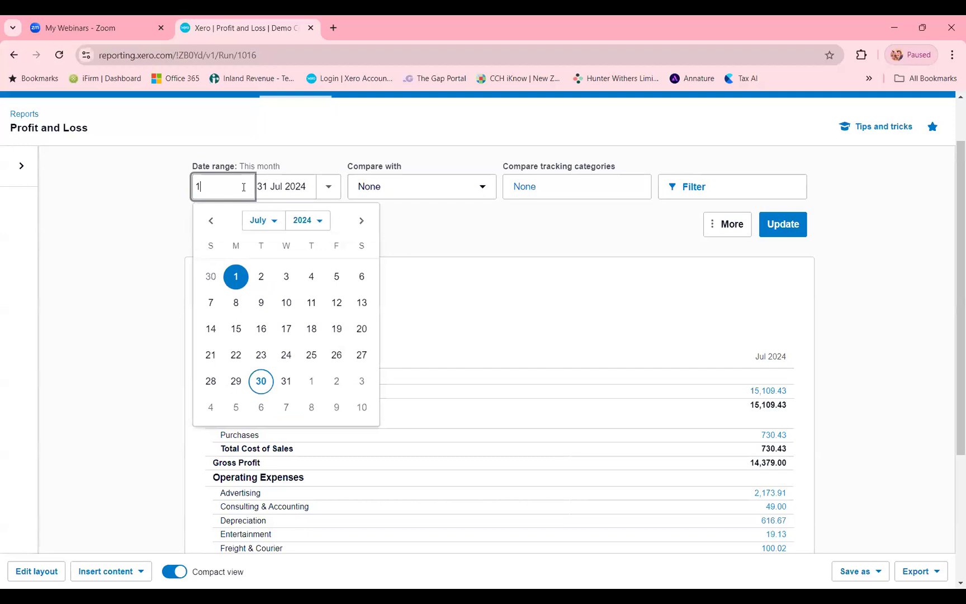
text(/4/2024)
click(415, 218)
click(778, 224)
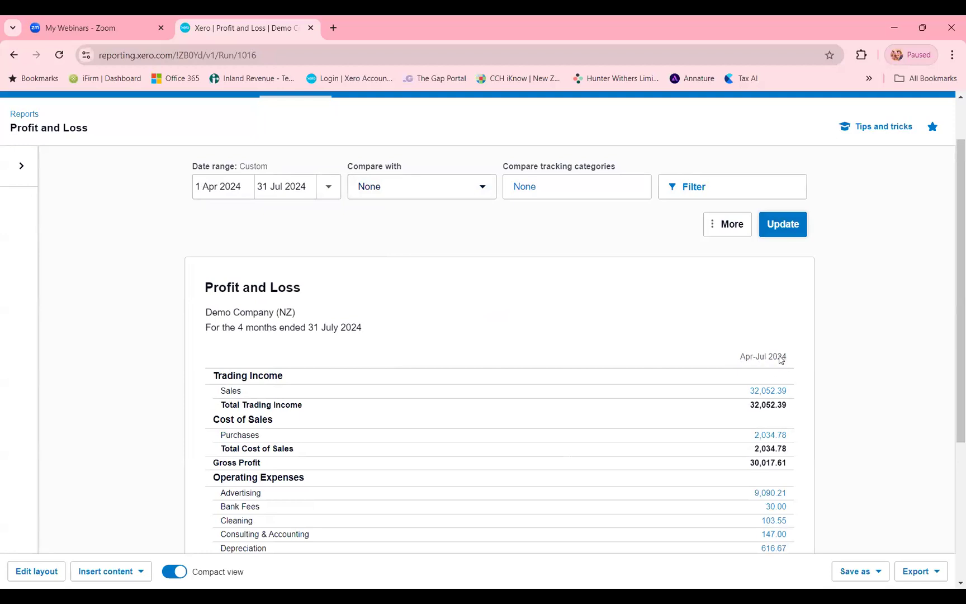
- Edit the report layout to add a date column covering the financial year 1 Apr 2023 - 31 Mar 2024
scroll(726, 350, down, 1)
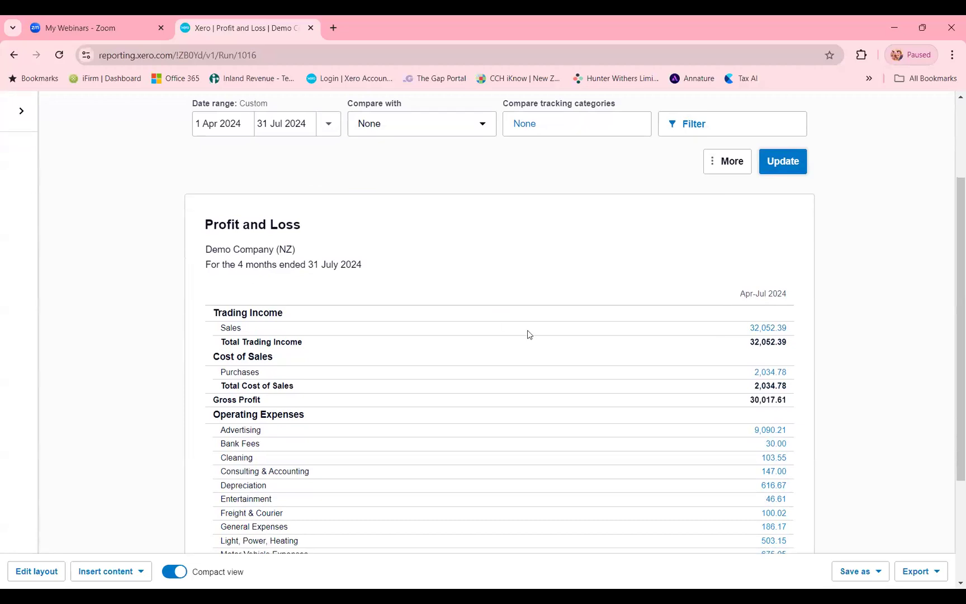
click(41, 575)
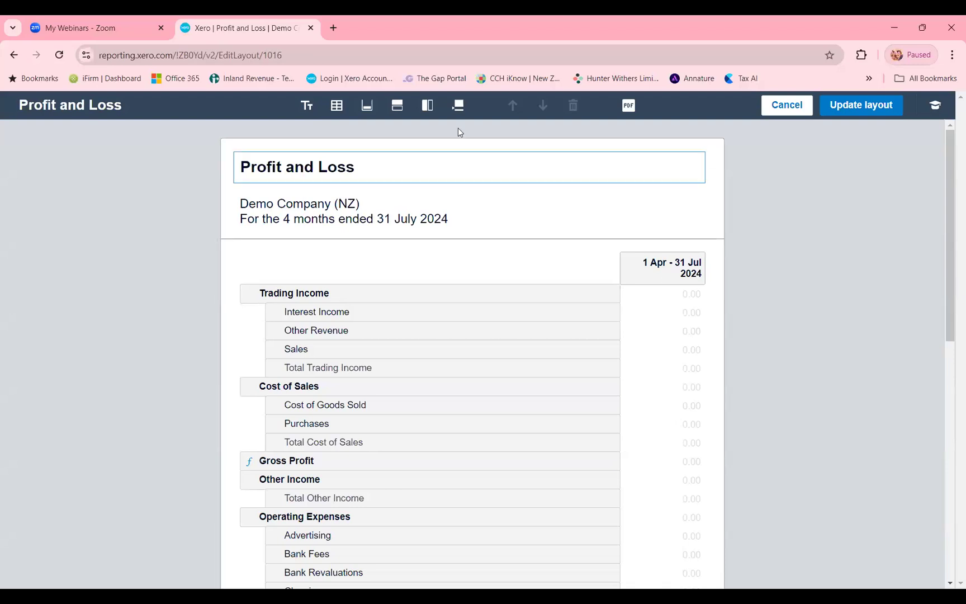
click(427, 112)
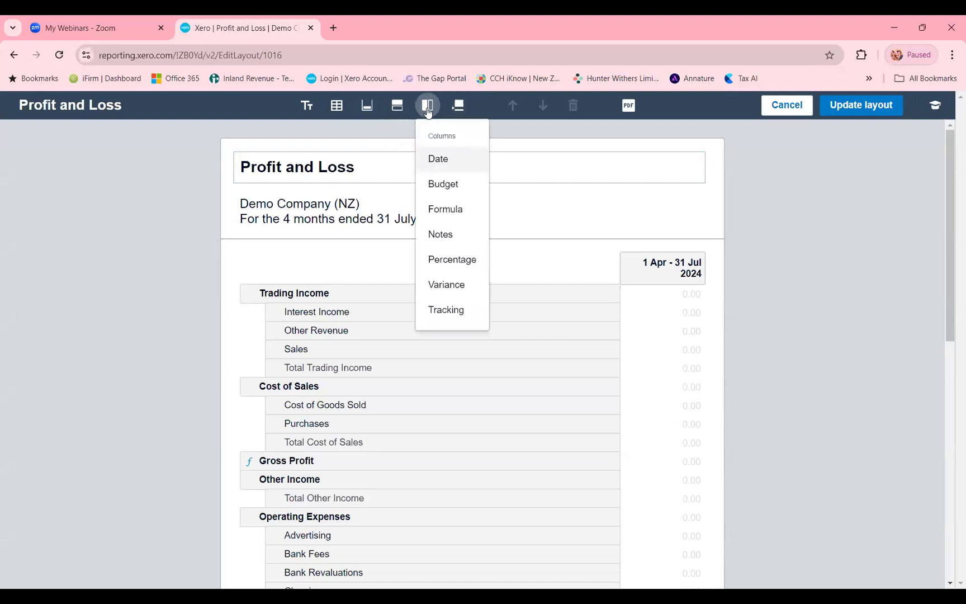
click(441, 158)
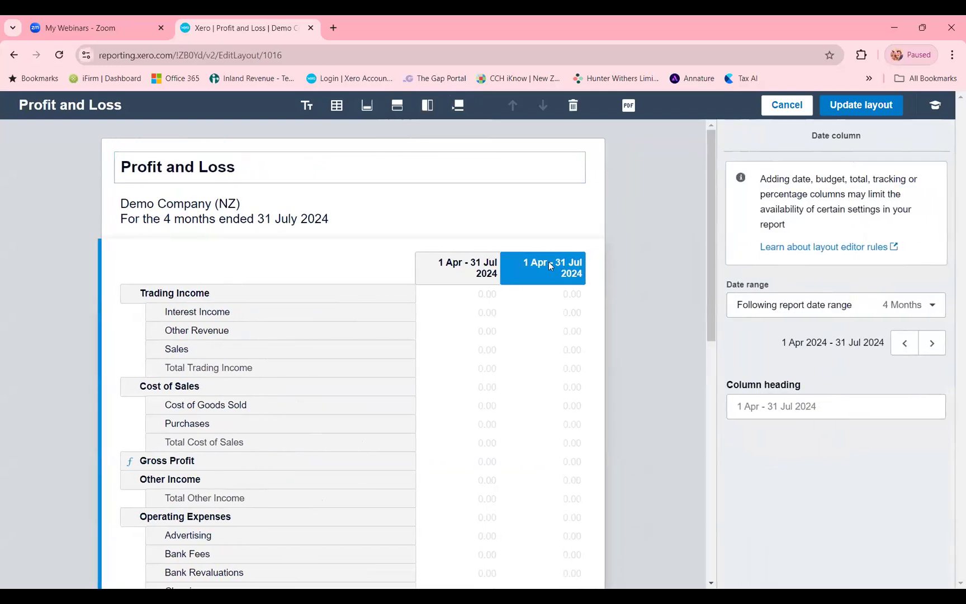
click(784, 309)
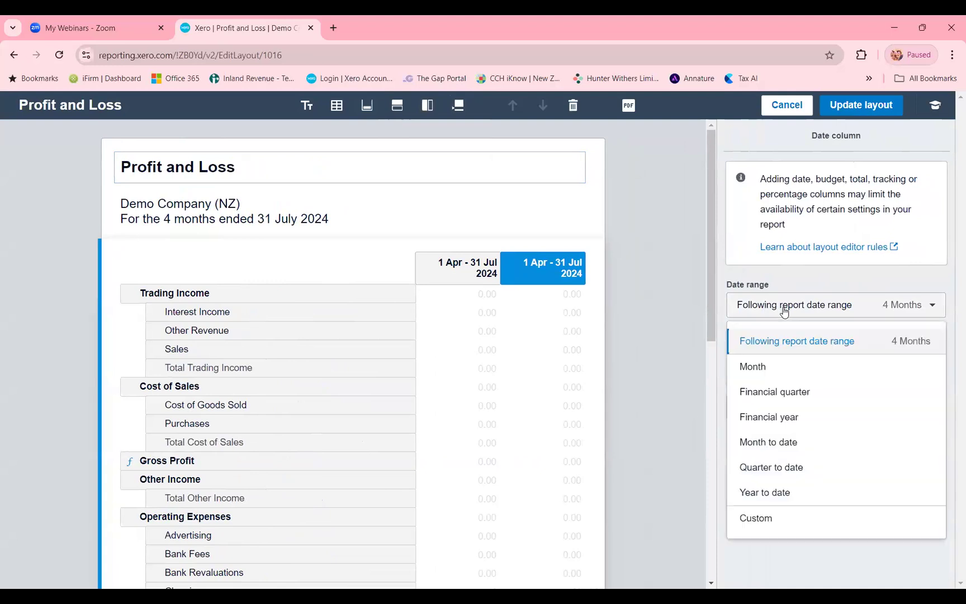
click(793, 418)
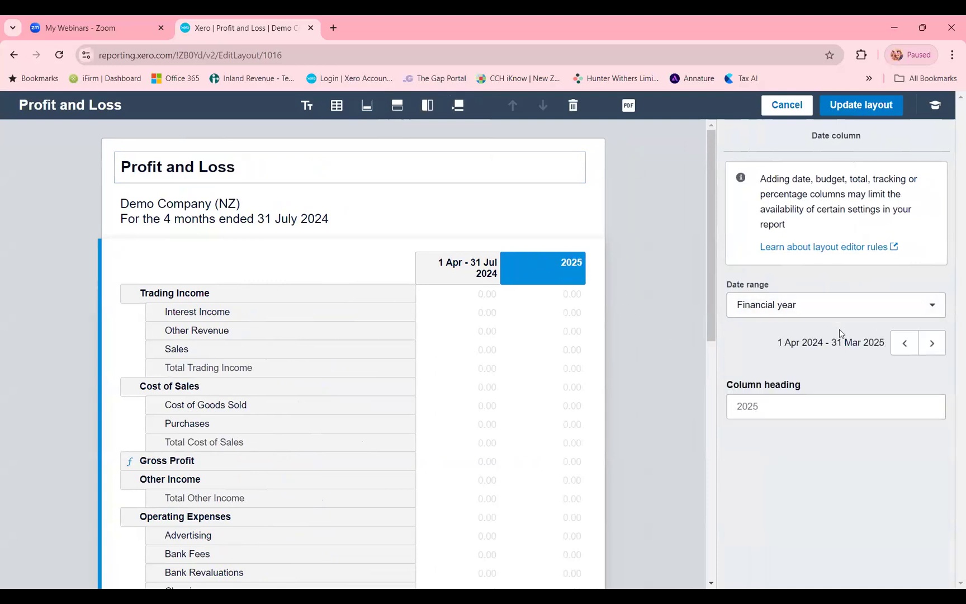
click(905, 347)
click(787, 304)
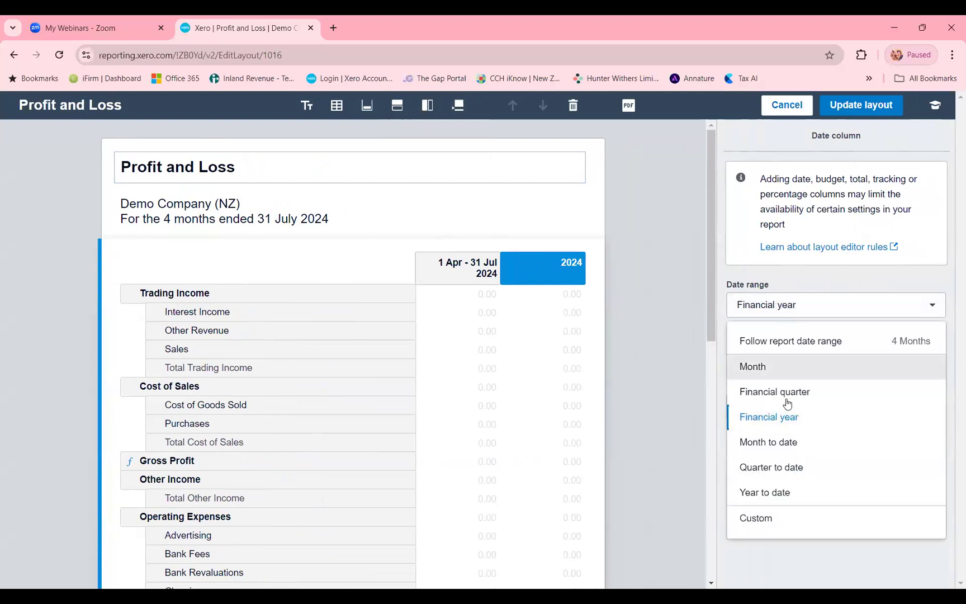
click(778, 419)
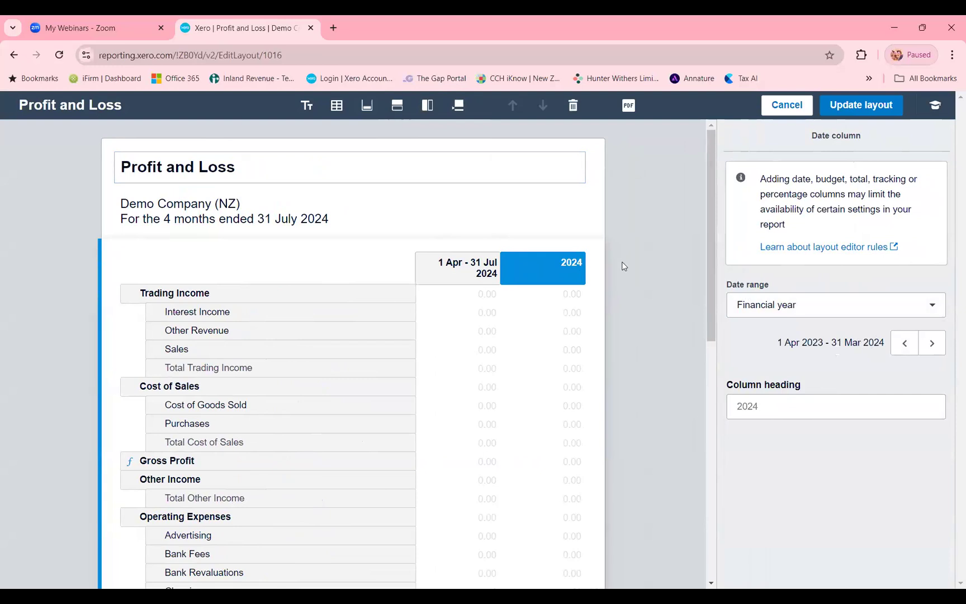
- Try a further date column for the financial year 1 Apr 2022 - 31 Mar 2023 and delete it from the layout
click(424, 110)
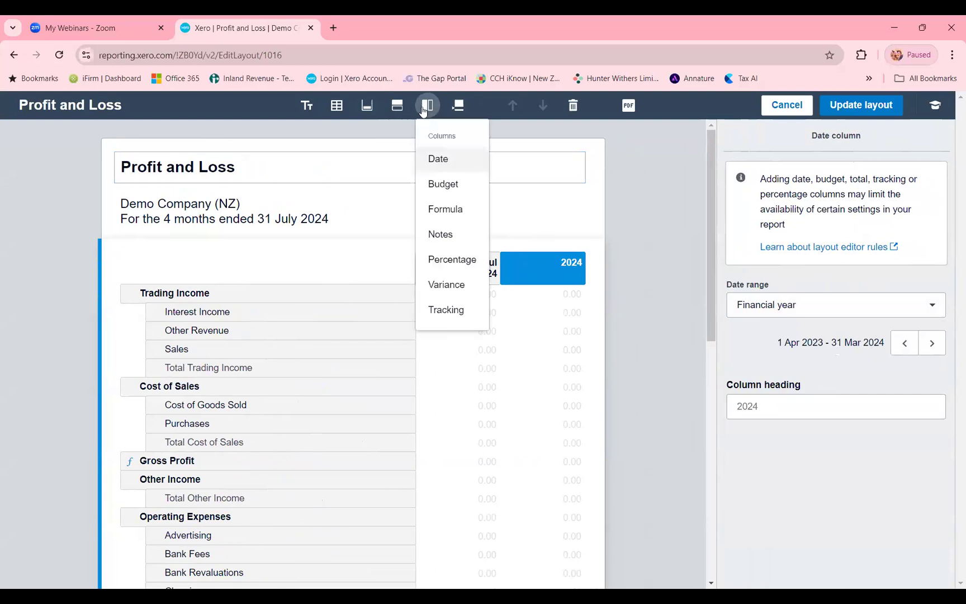
click(441, 161)
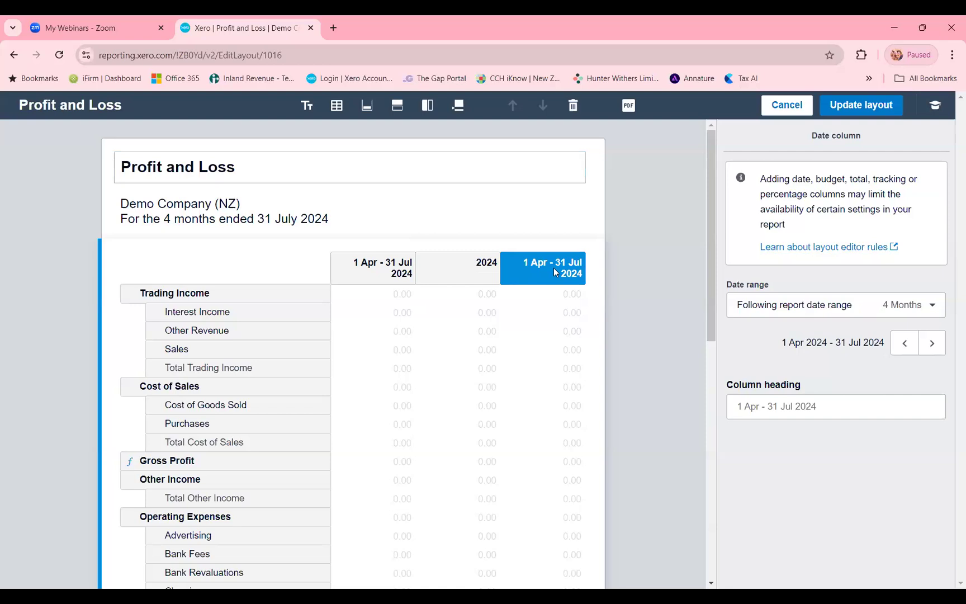
click(793, 303)
click(782, 416)
click(897, 348)
click(897, 348)
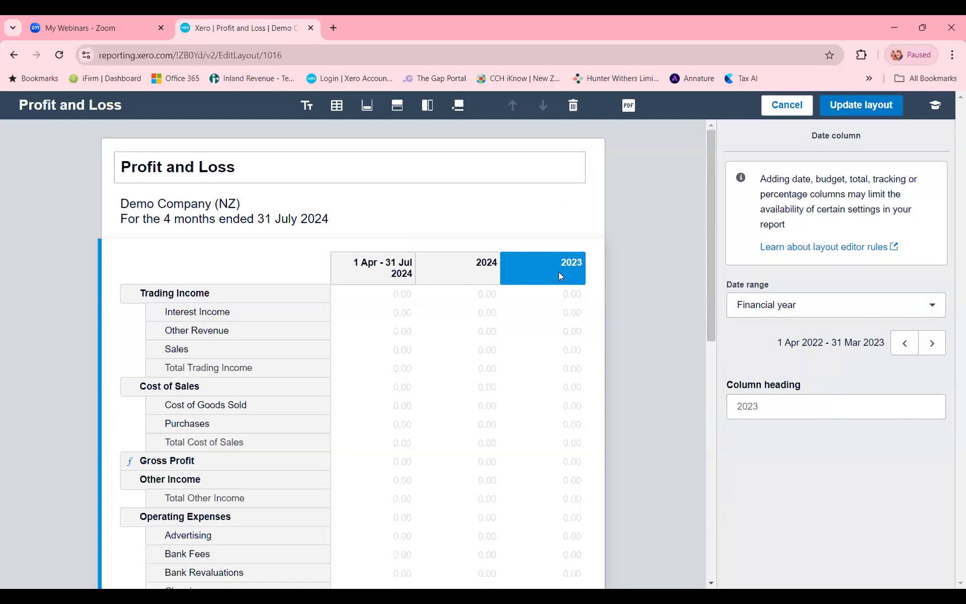
click(574, 112)
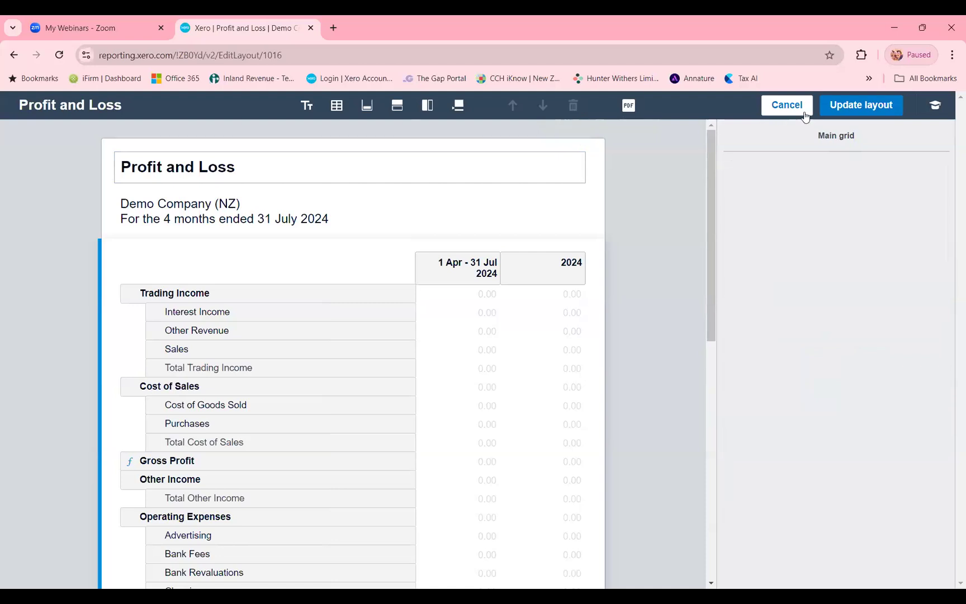
- Apply the edited layout and review the current and 2024 columns of the Profit and Loss report down to net profit
click(863, 107)
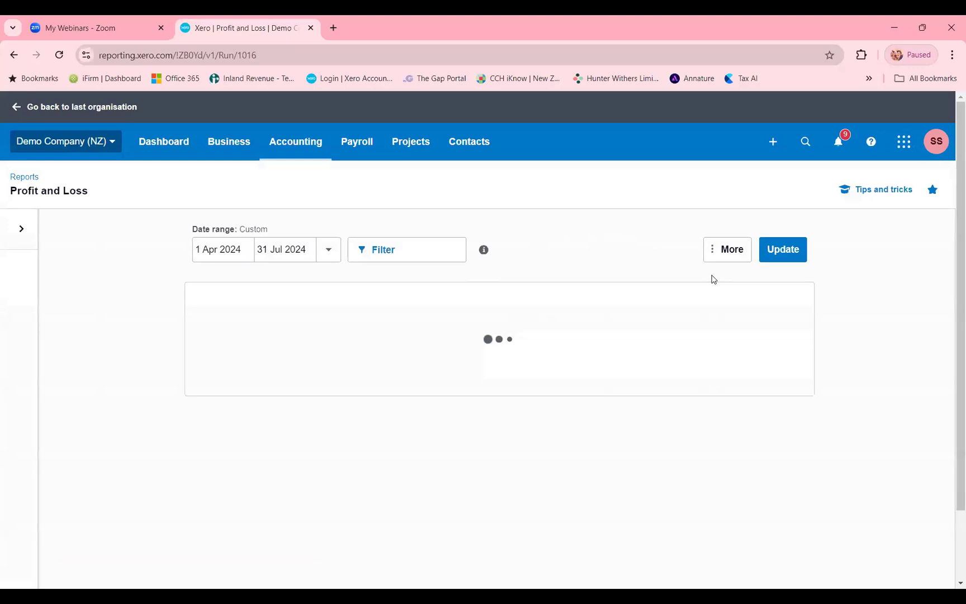
scroll(726, 349, down, 1)
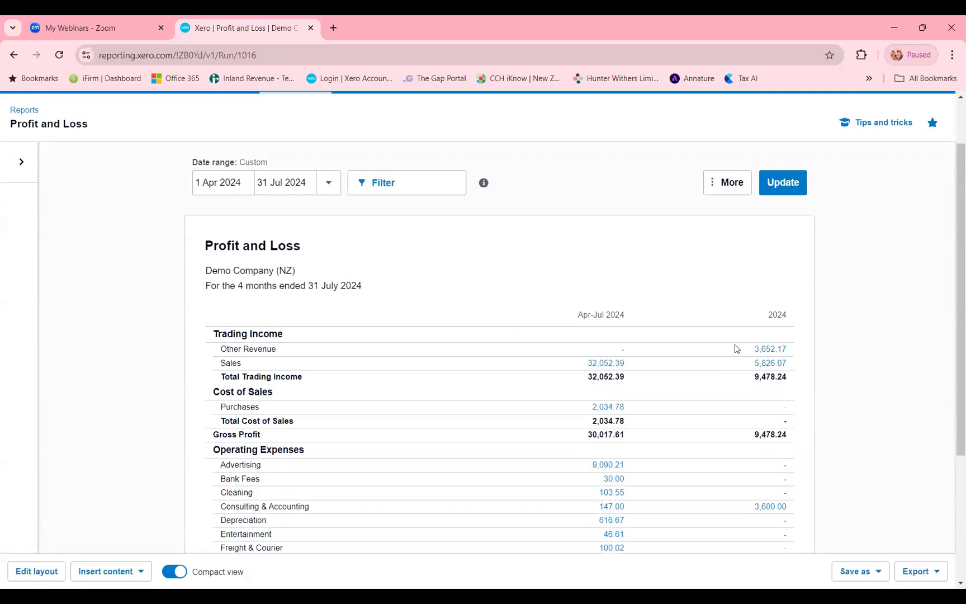
scroll(735, 348, down, 1)
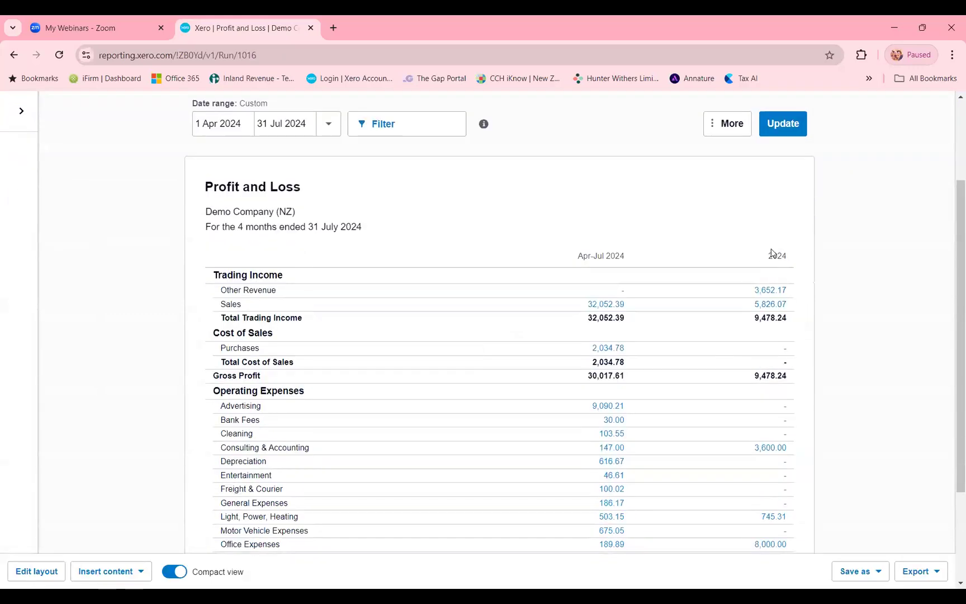
scroll(769, 306, down, 1)
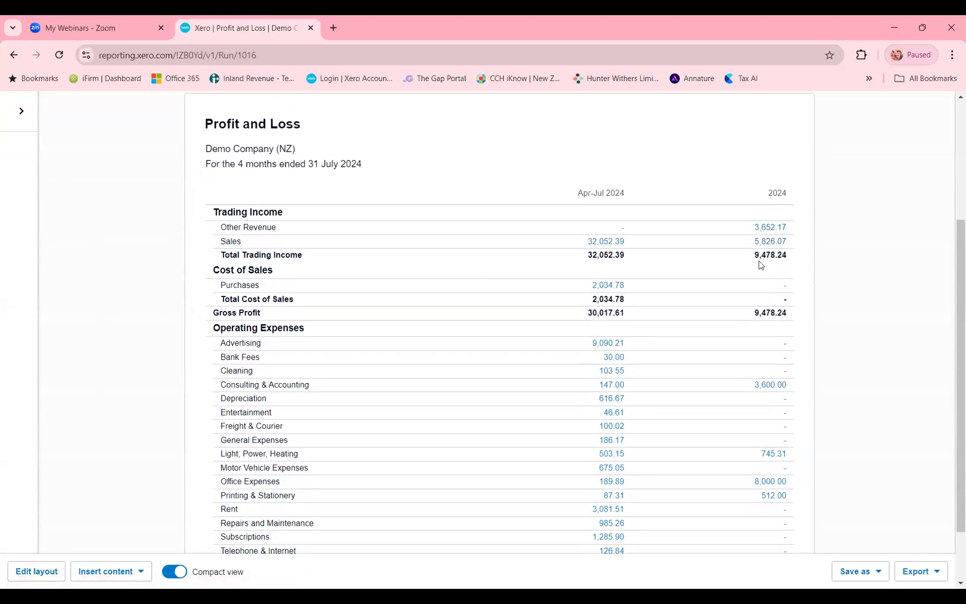
scroll(760, 264, down, 1)
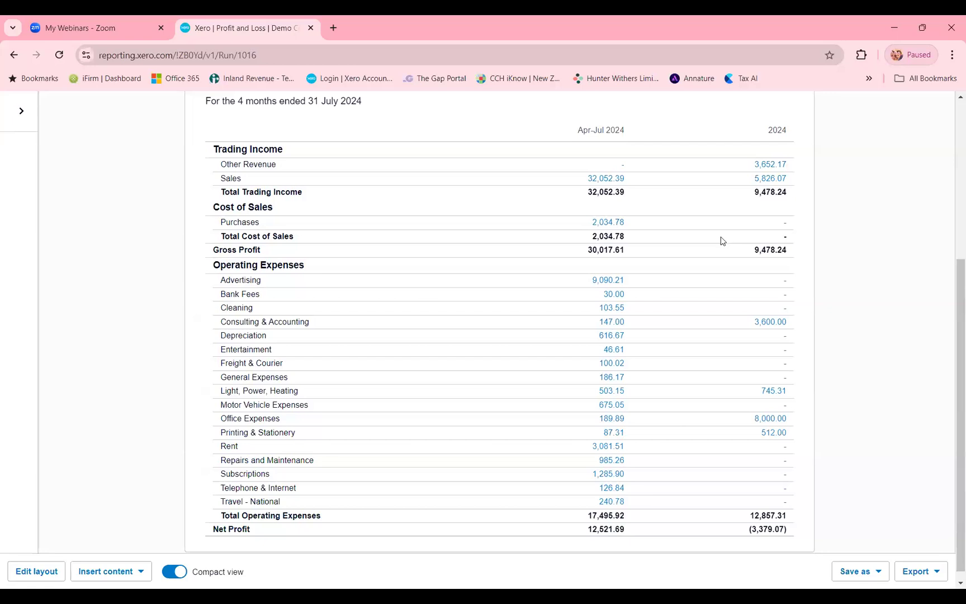
scroll(706, 272, up, 1)
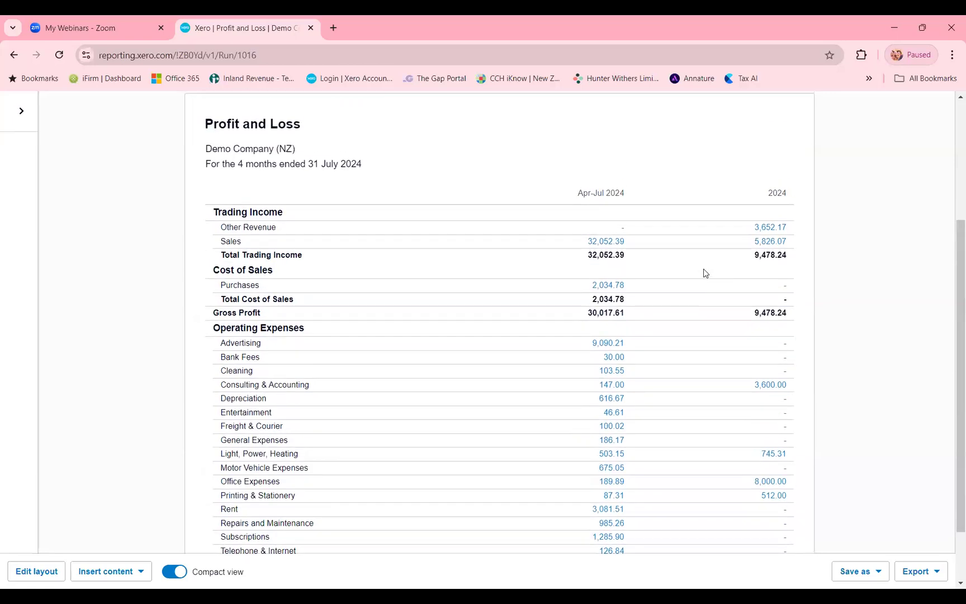
scroll(704, 274, down, 1)
scroll(702, 310, up, 4)
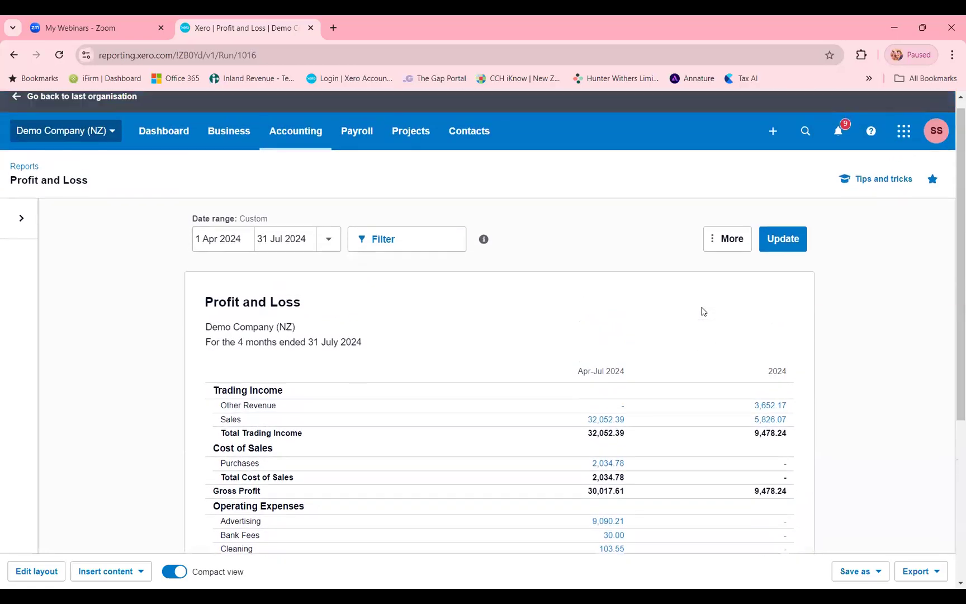
scroll(700, 313, down, 1)
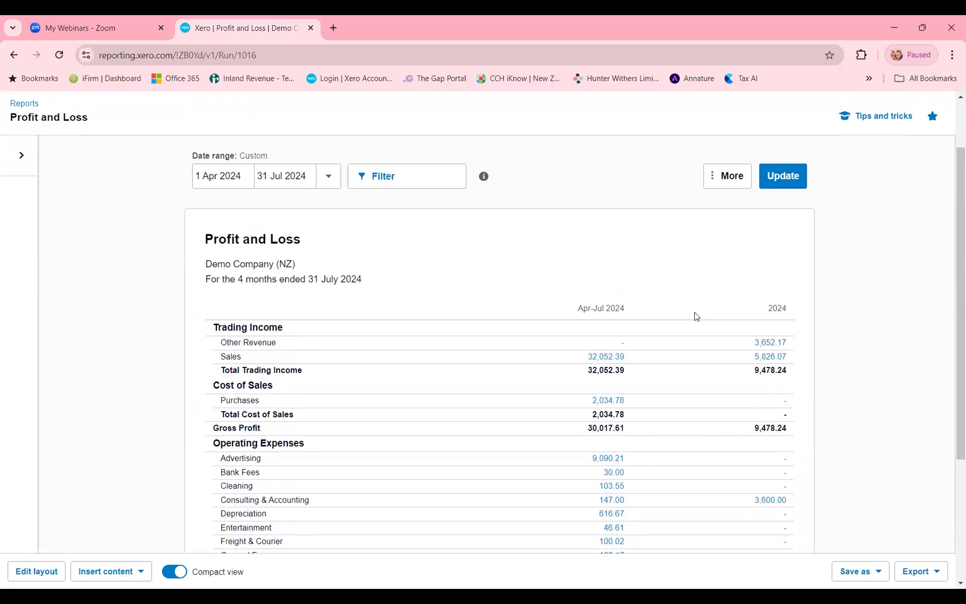
- Edit the Profit and Loss layout and put the Salaries row under Operating Expenses into its own group
scroll(696, 316, down, 2)
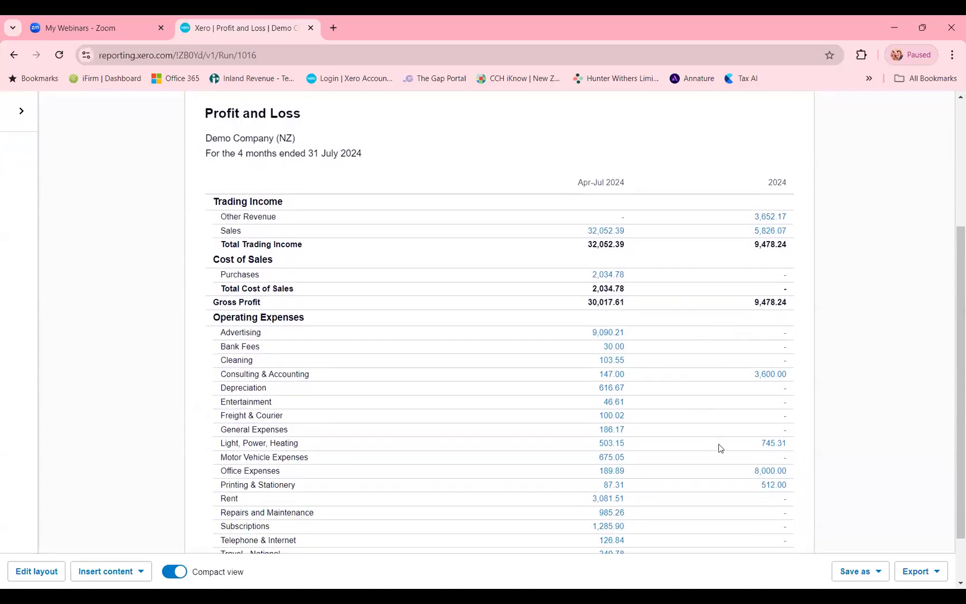
scroll(725, 451, down, 1)
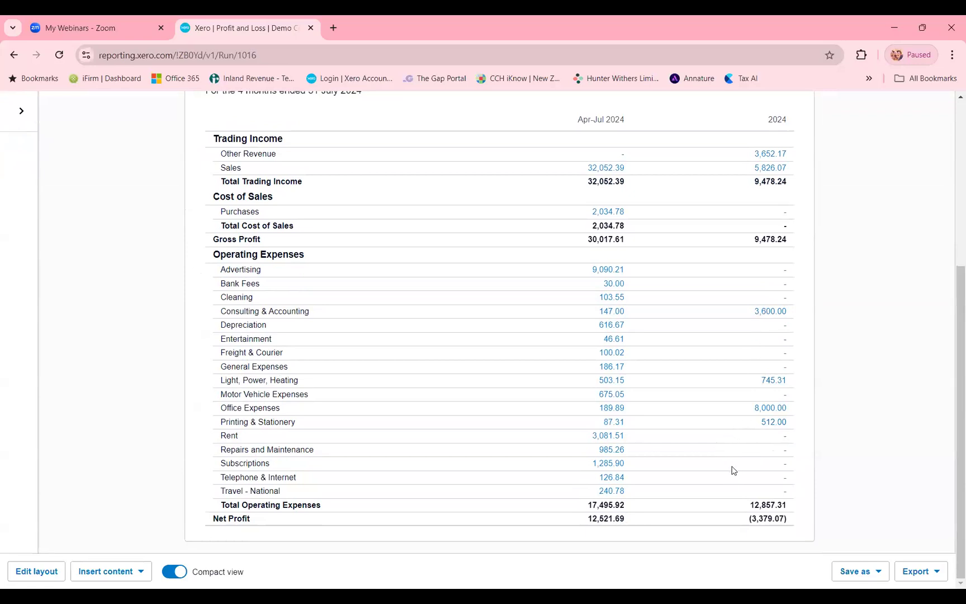
click(36, 572)
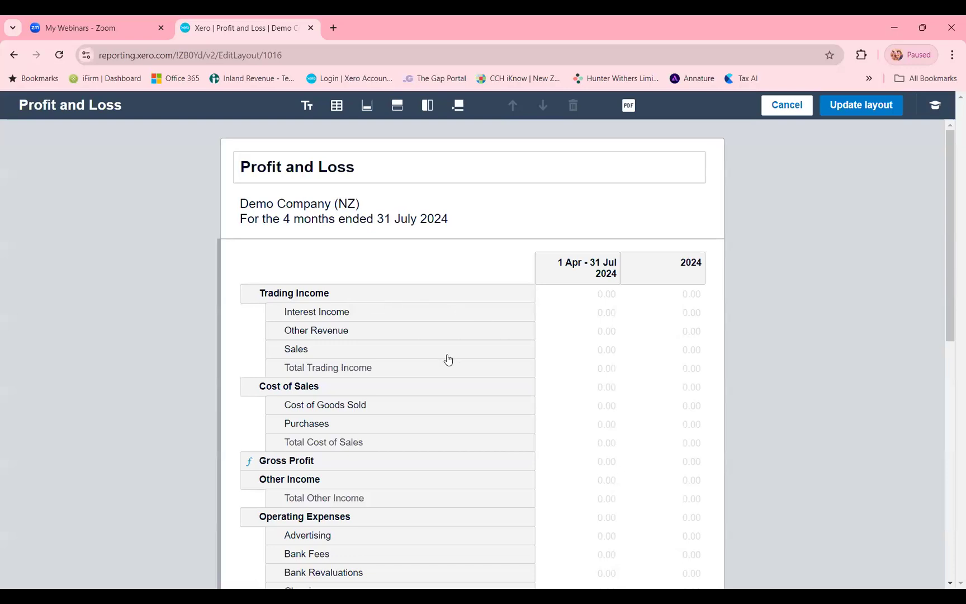
scroll(447, 360, down, 5)
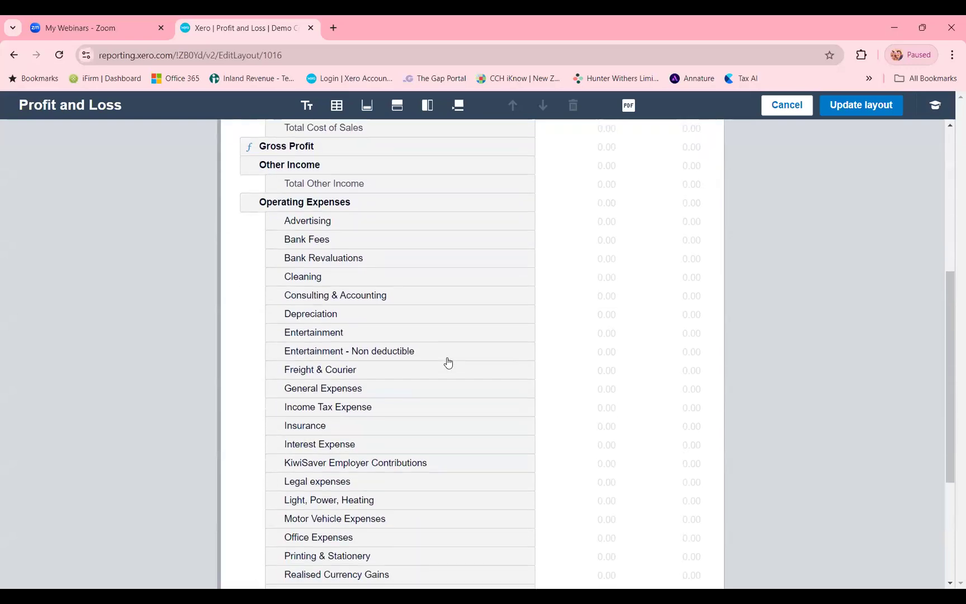
scroll(447, 362, down, 1)
scroll(434, 364, down, 2)
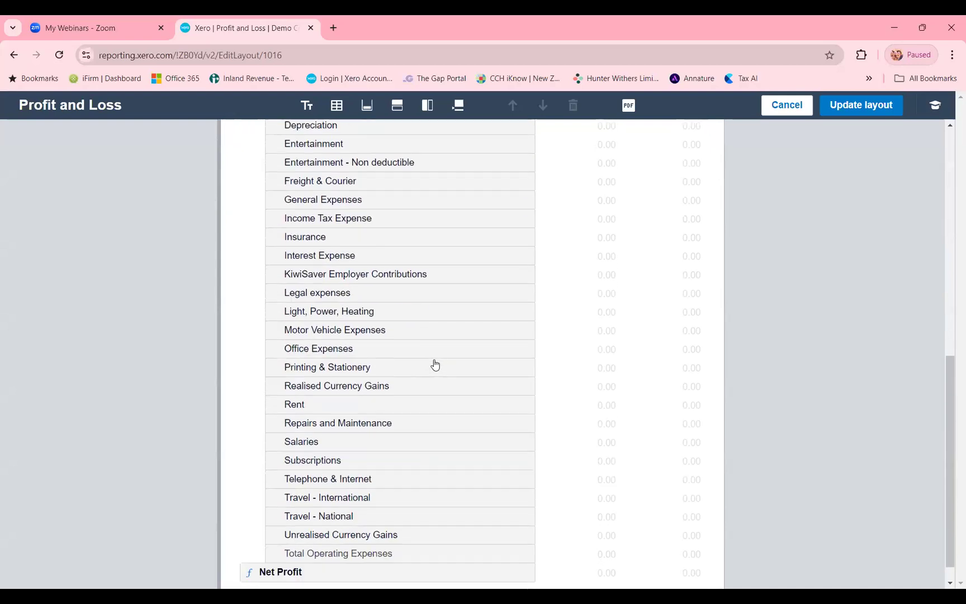
click(340, 441)
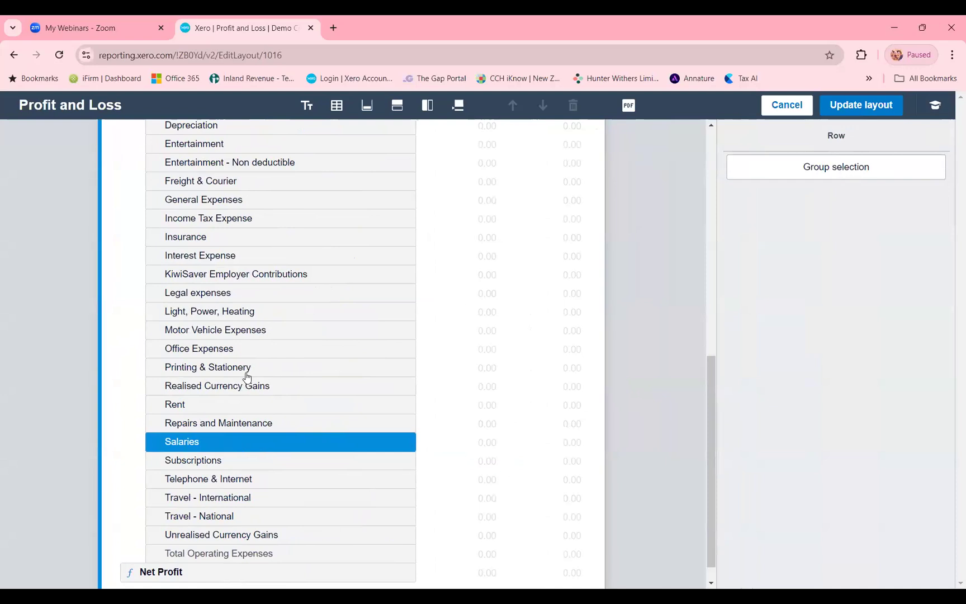
click(780, 168)
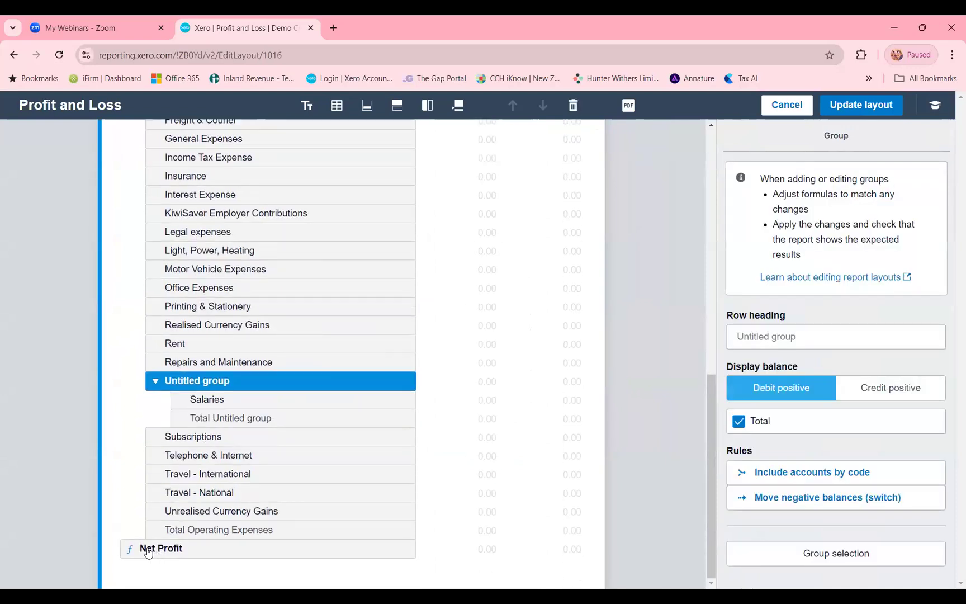
- Name the new group Shareholder Salary and move it out of Operating Expenses to below Net Profit
click(782, 345)
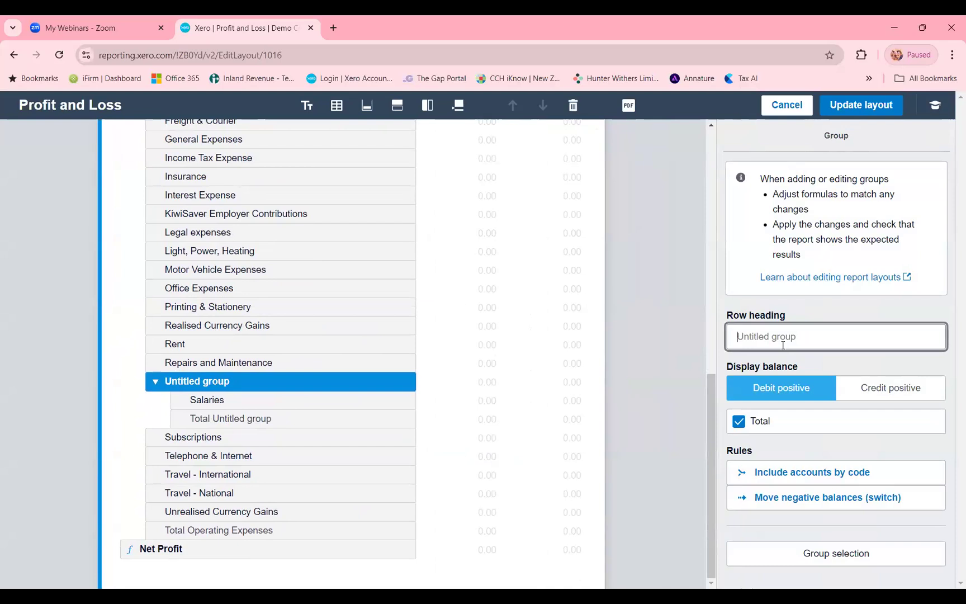
text(Shareholder Salary)
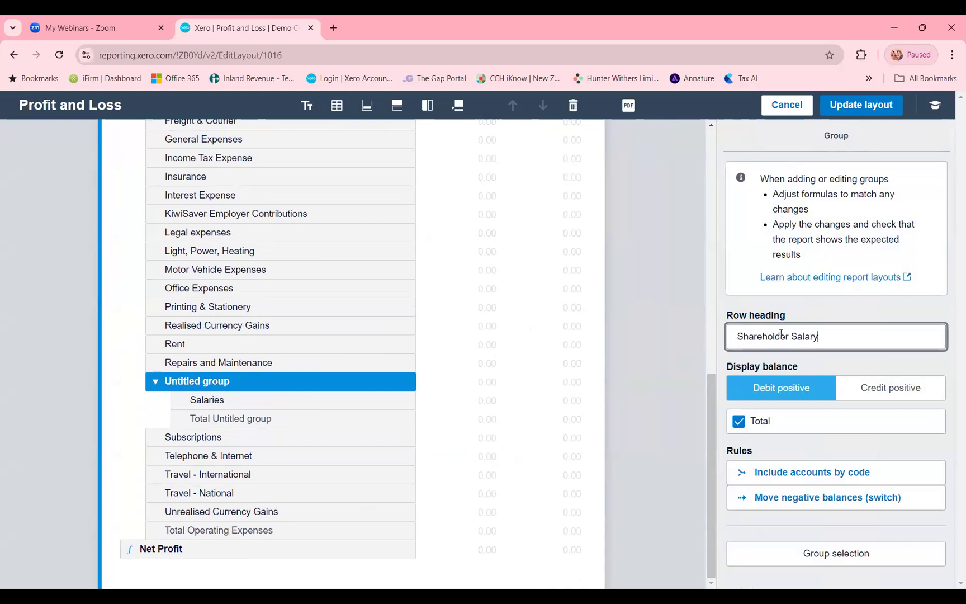
click(505, 328)
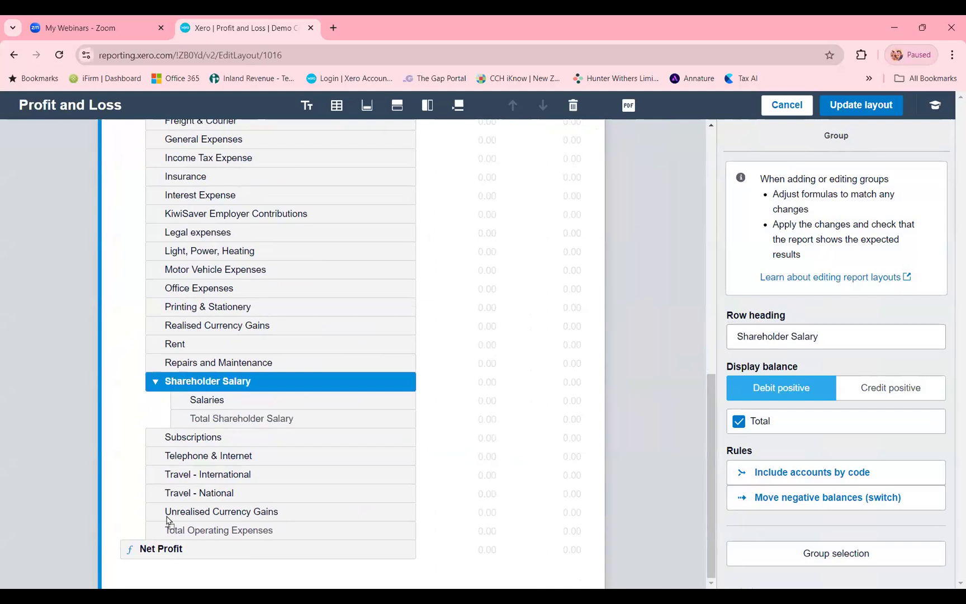
drag(166, 516, 161, 557)
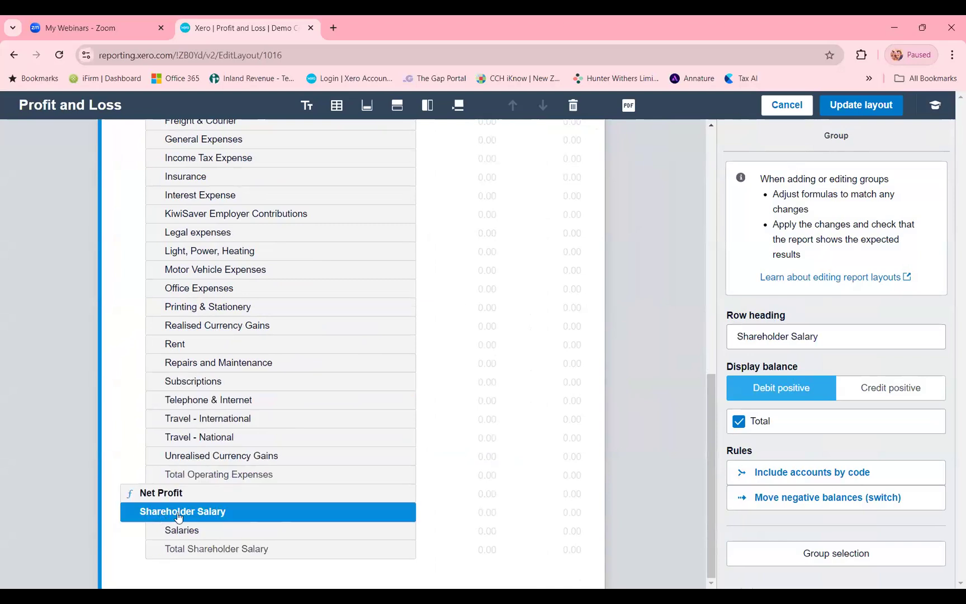
- Group the Income Tax Expense row under the heading Income Tax Expense and move the group below the Shareholder Salary group
scroll(179, 514, up, 1)
click(193, 224)
scroll(193, 228, up, 1)
scroll(193, 227, up, 1)
click(190, 285)
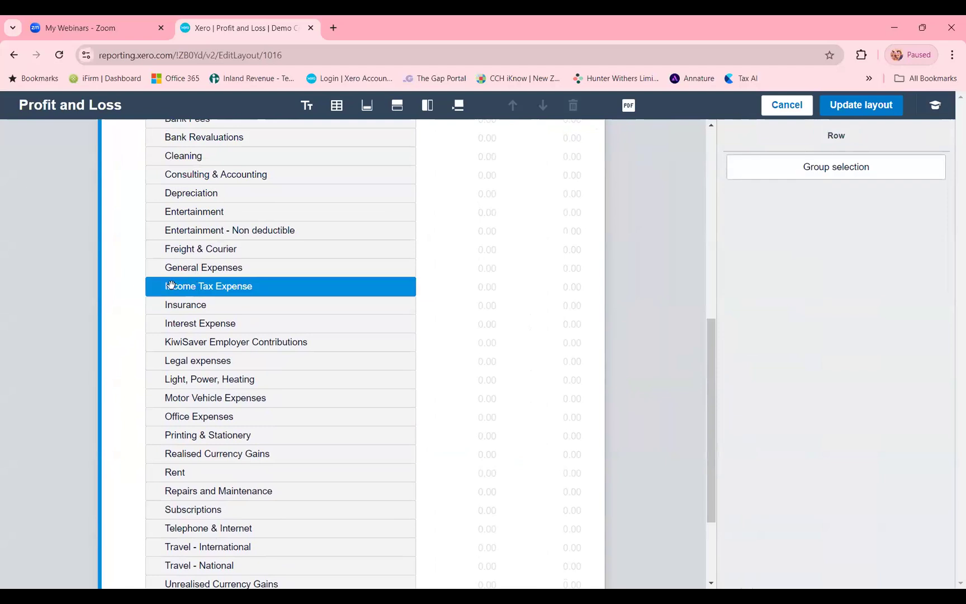
click(835, 175)
click(769, 334)
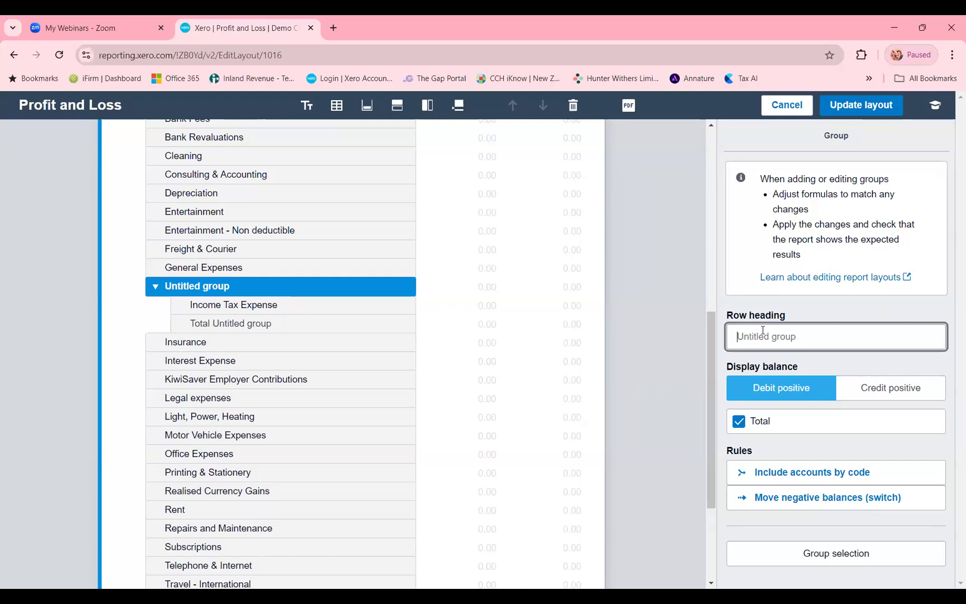
text(Income Tax Expense)
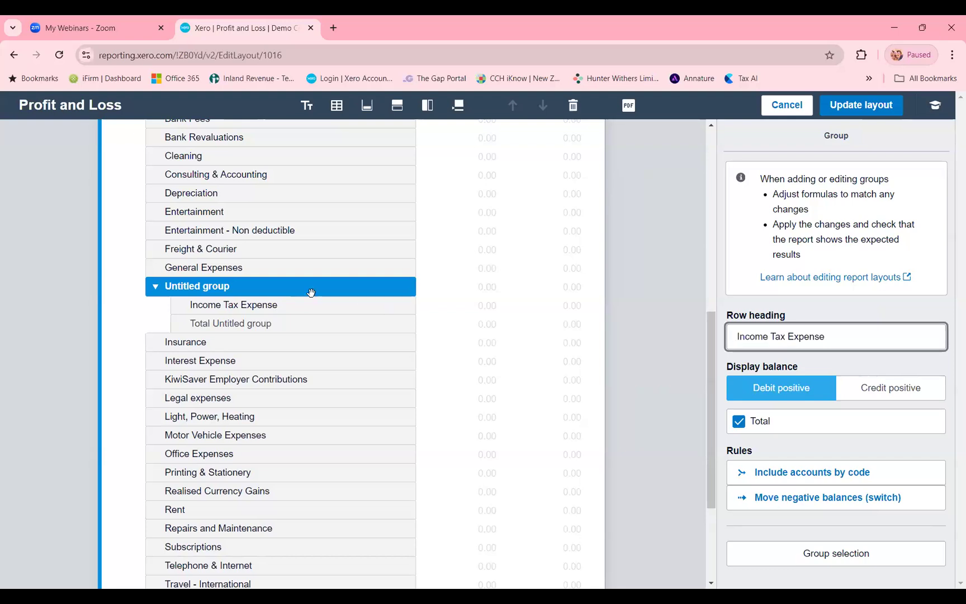
click(177, 287)
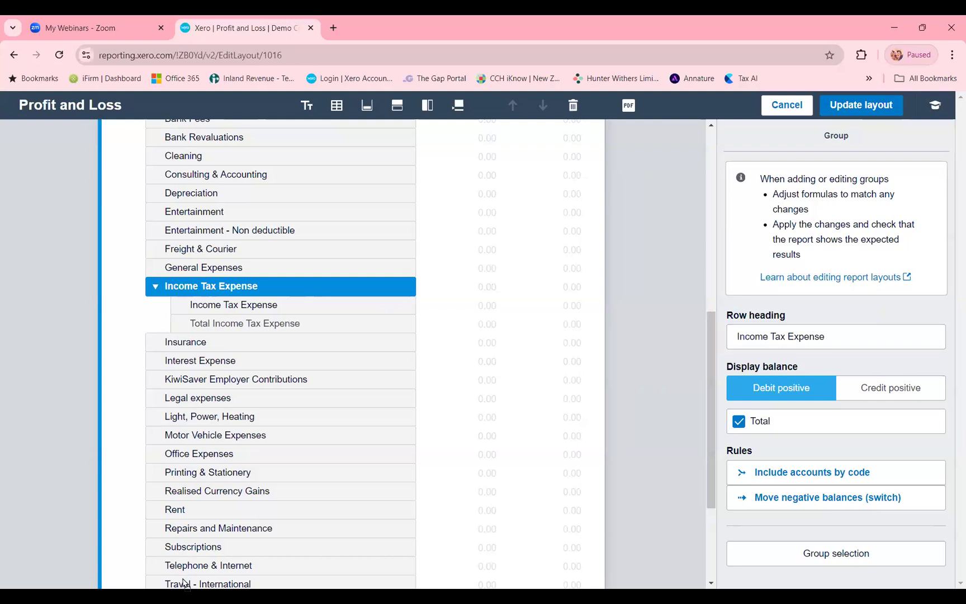
drag(183, 559, 169, 509)
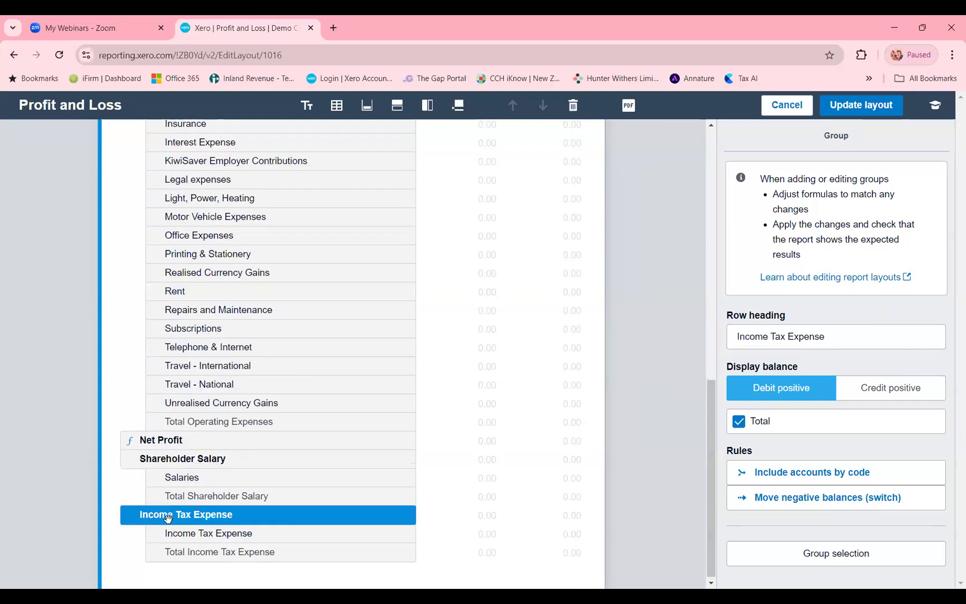
- Add a formula row headed Net Profit after Shareholder Salary between the Shareholder Salary and Income Tax Expense groups
click(174, 444)
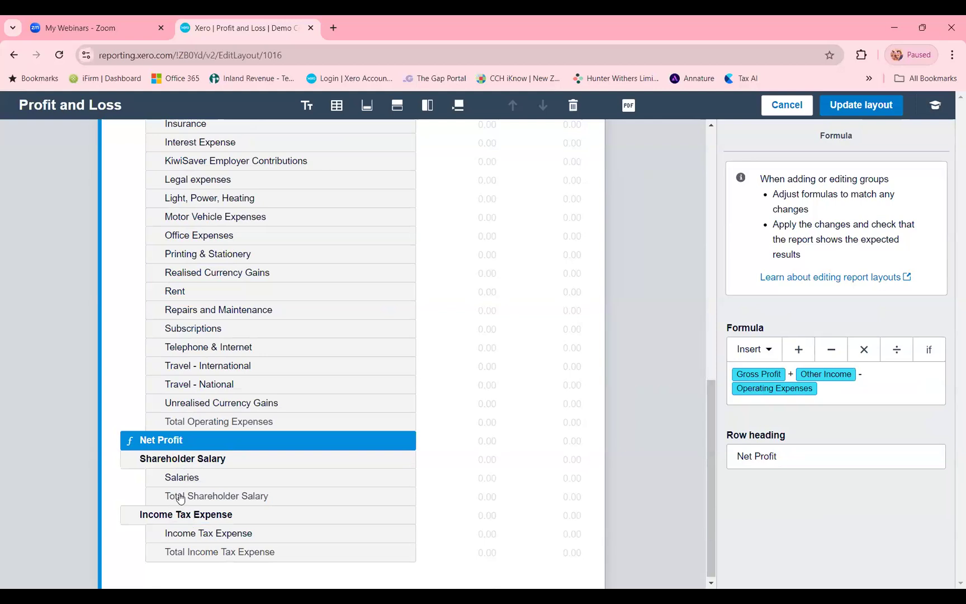
click(209, 481)
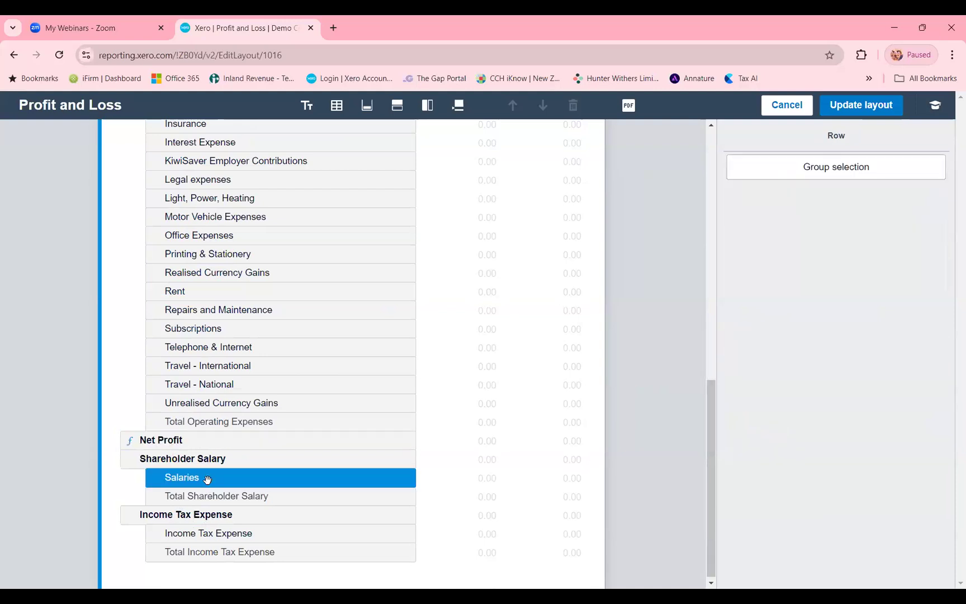
click(398, 110)
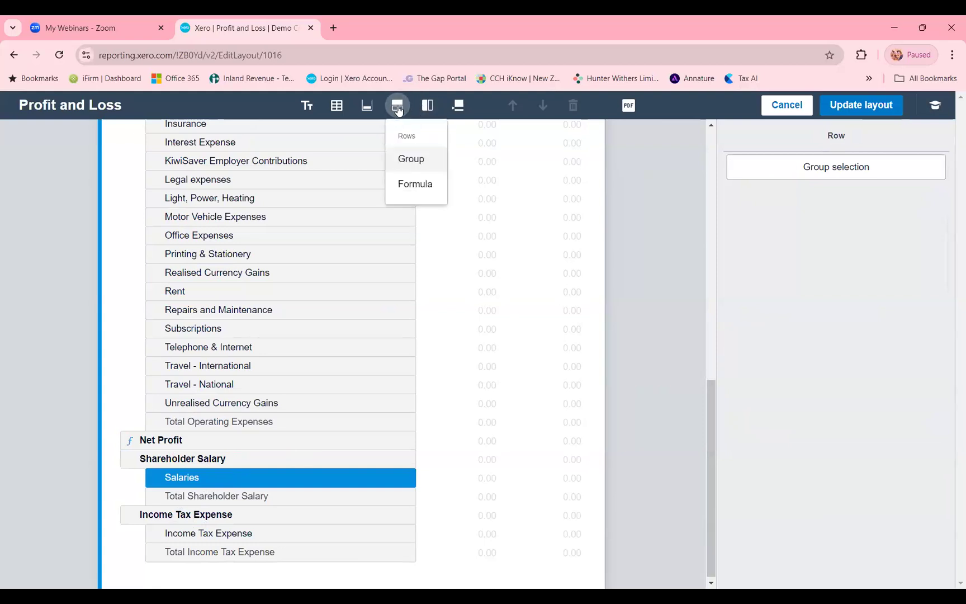
click(411, 188)
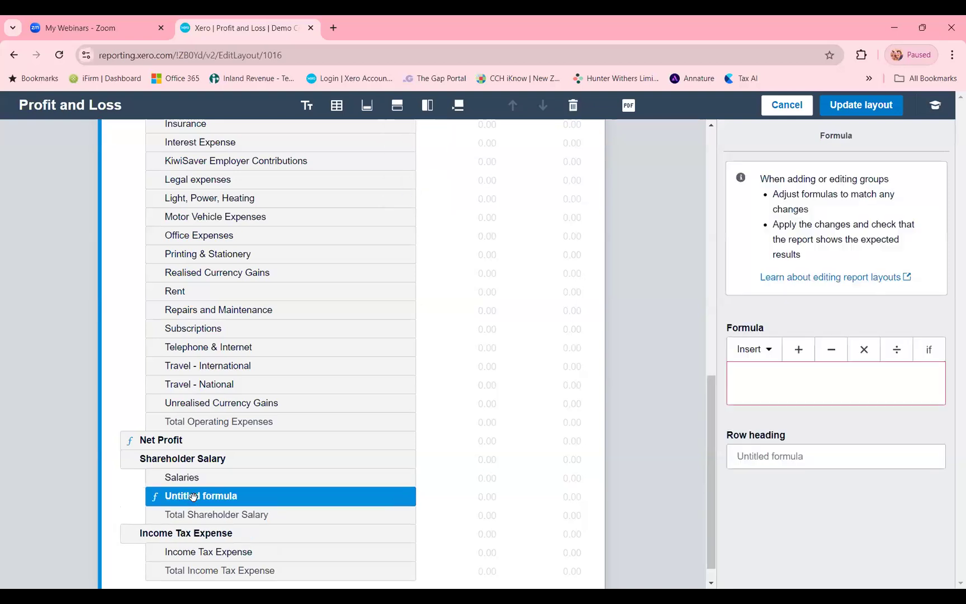
drag(167, 521, 160, 460)
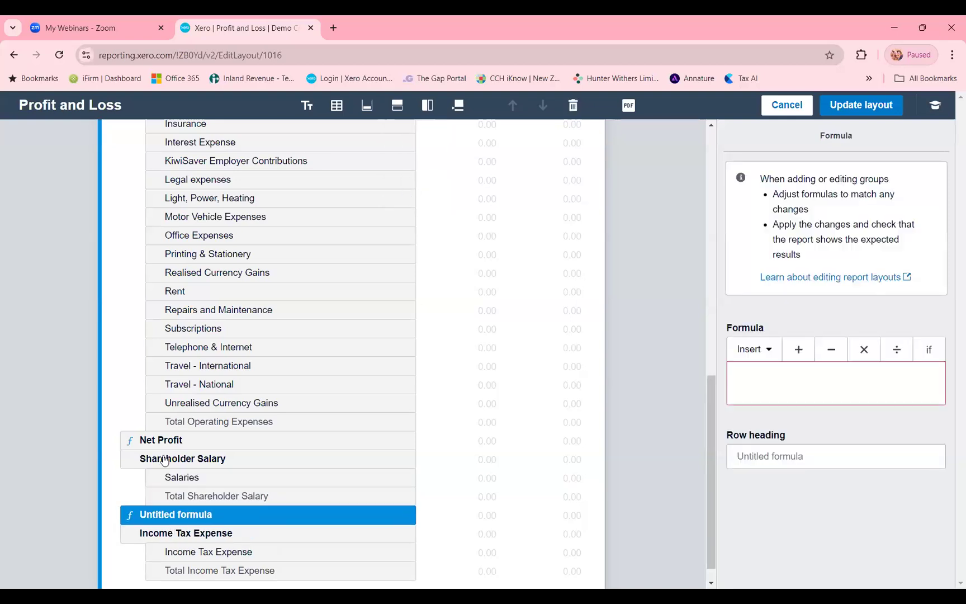
click(829, 461)
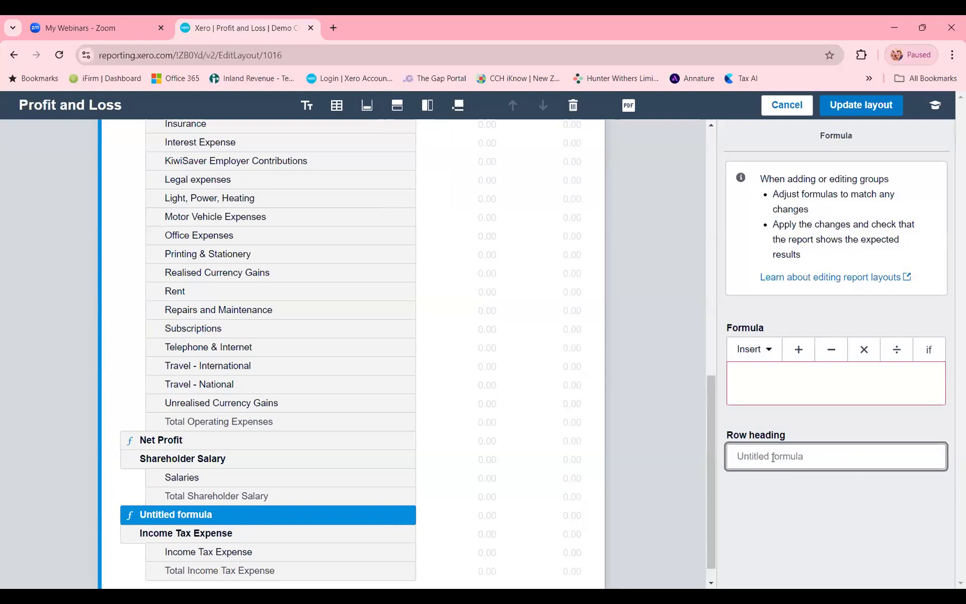
text(Net)
text(Profit after Shareholder Salary)
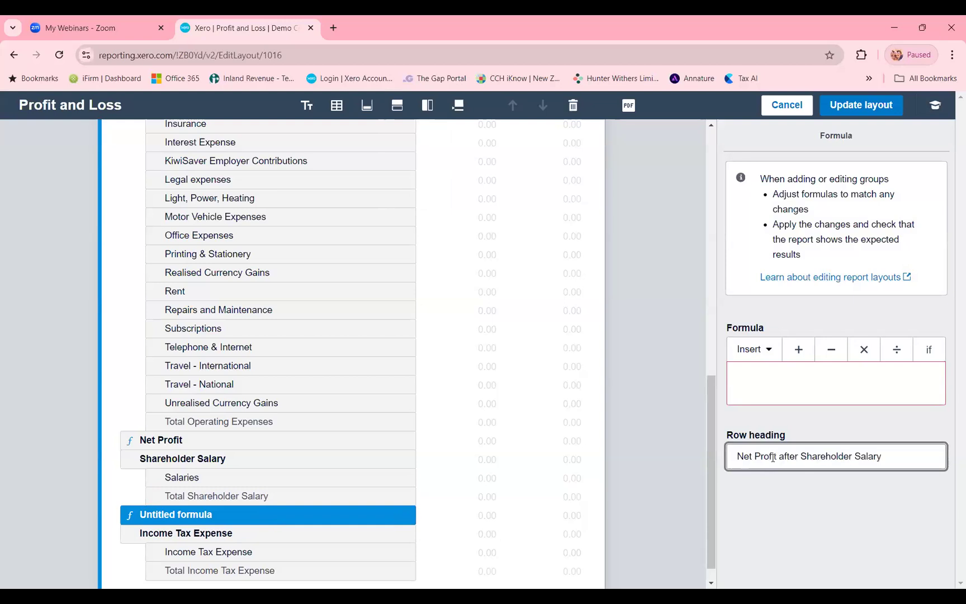
- Set the Net Profit after Shareholder Salary formula to Net Profit - Shareholder Salary
click(768, 383)
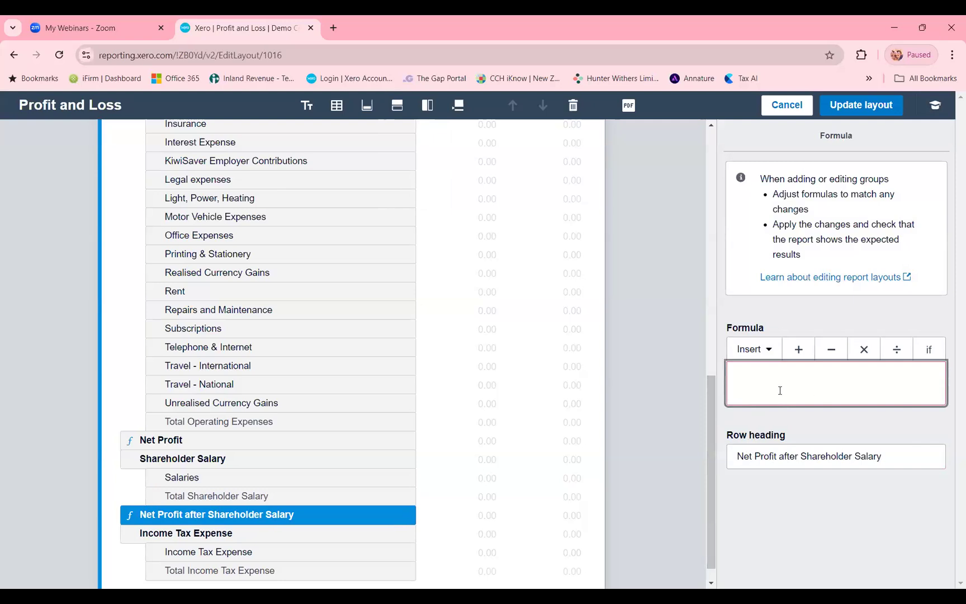
click(770, 351)
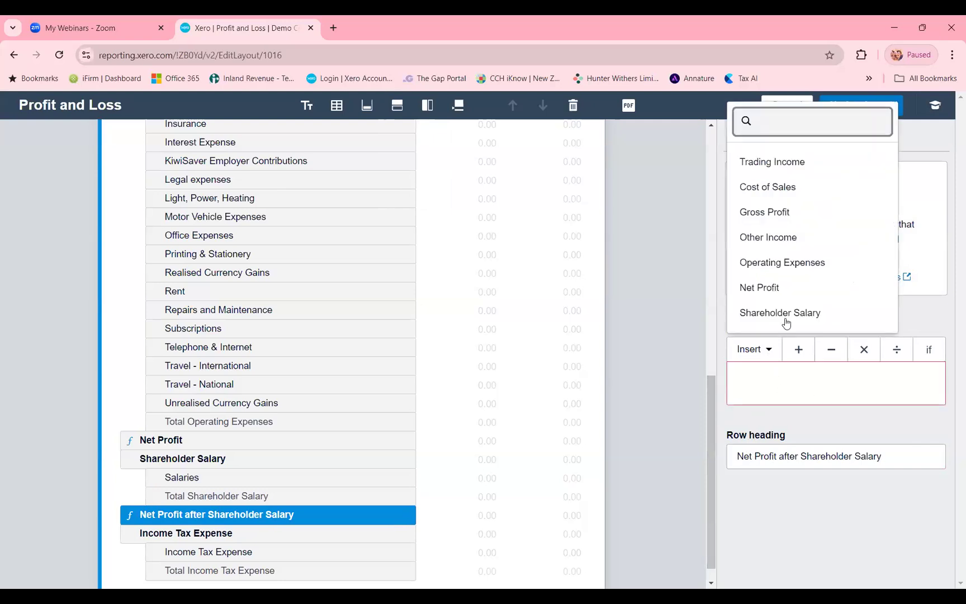
click(776, 293)
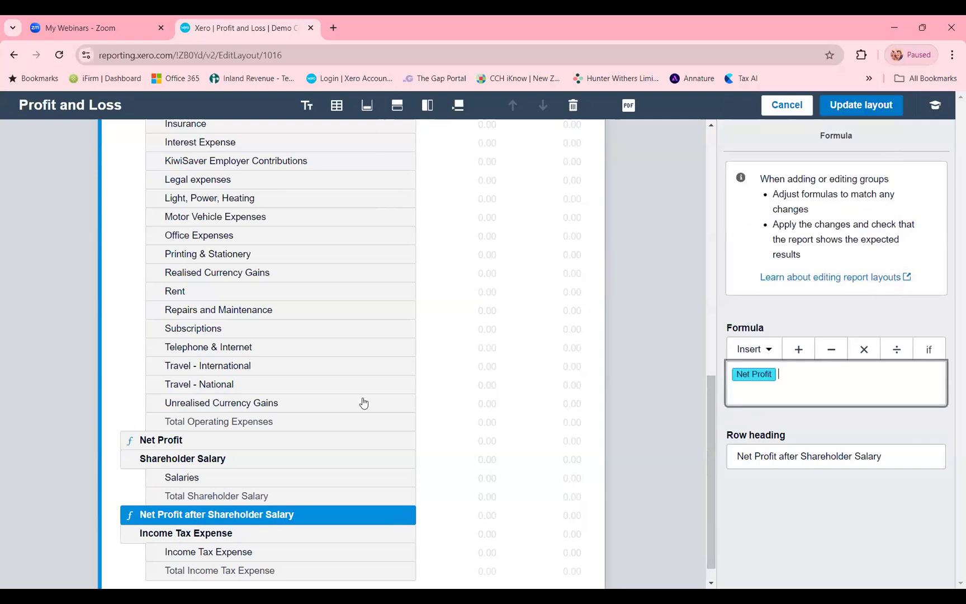
click(833, 351)
click(760, 352)
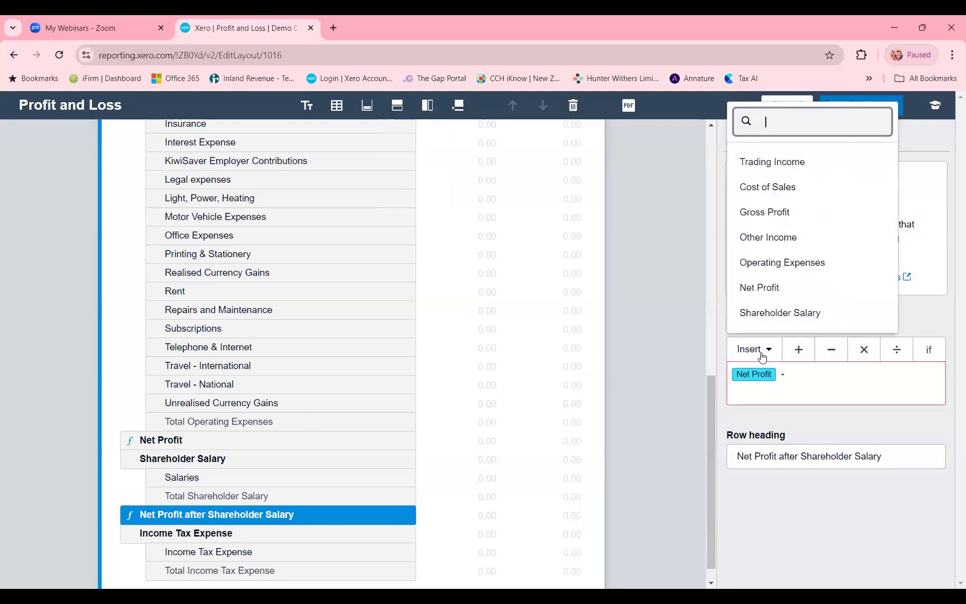
click(774, 314)
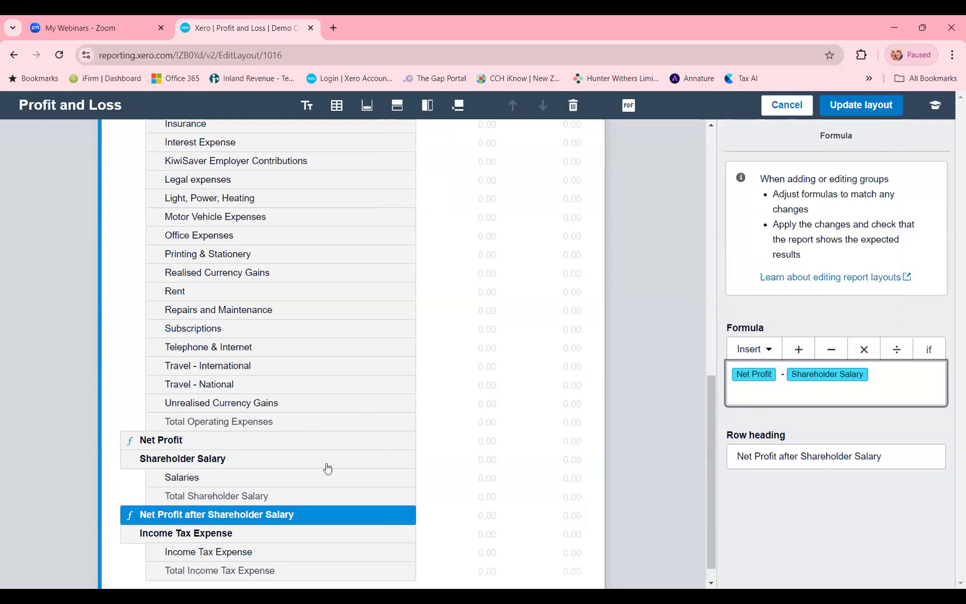
- Add a formula row headed Net Profit after Income Tax Expense below the Income Tax Expense group
click(247, 546)
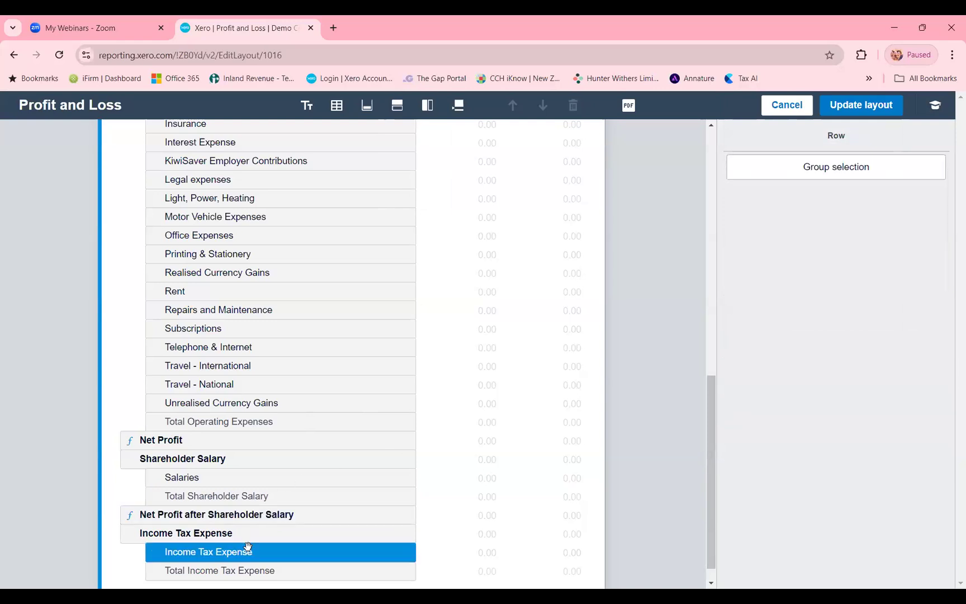
scroll(248, 550, down, 1)
click(397, 105)
click(406, 186)
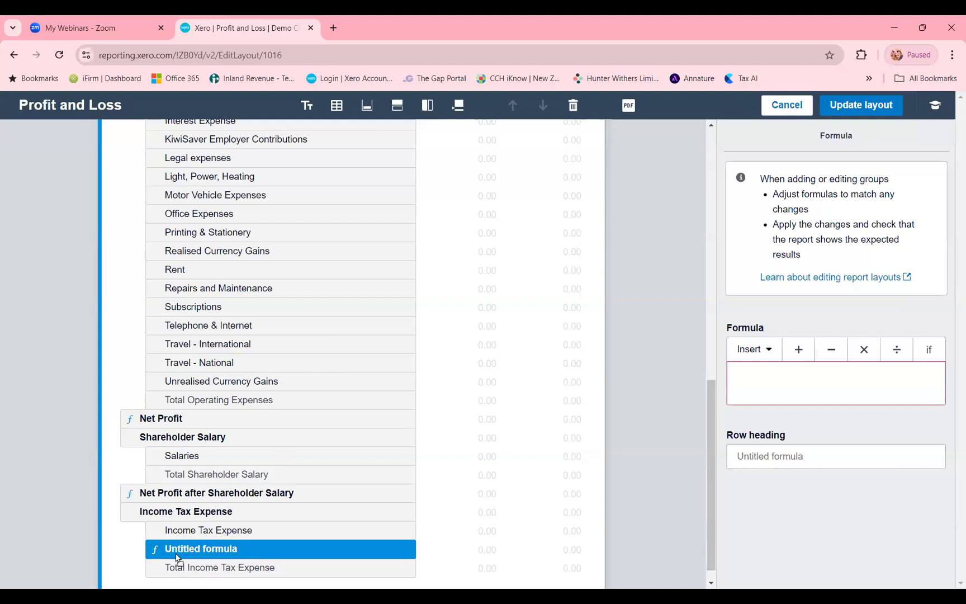
click(773, 445)
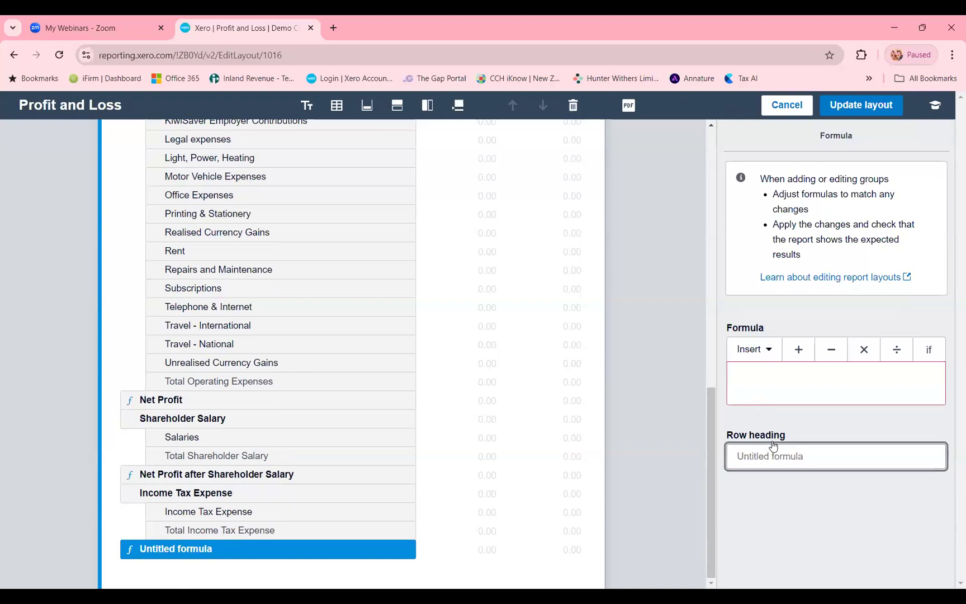
text(Net Profit after Income Tax Expense)
- Set the Net Profit after Income Tax Expense formula to Net Profit after Shareholder Salary - Income Tax Expense
click(783, 386)
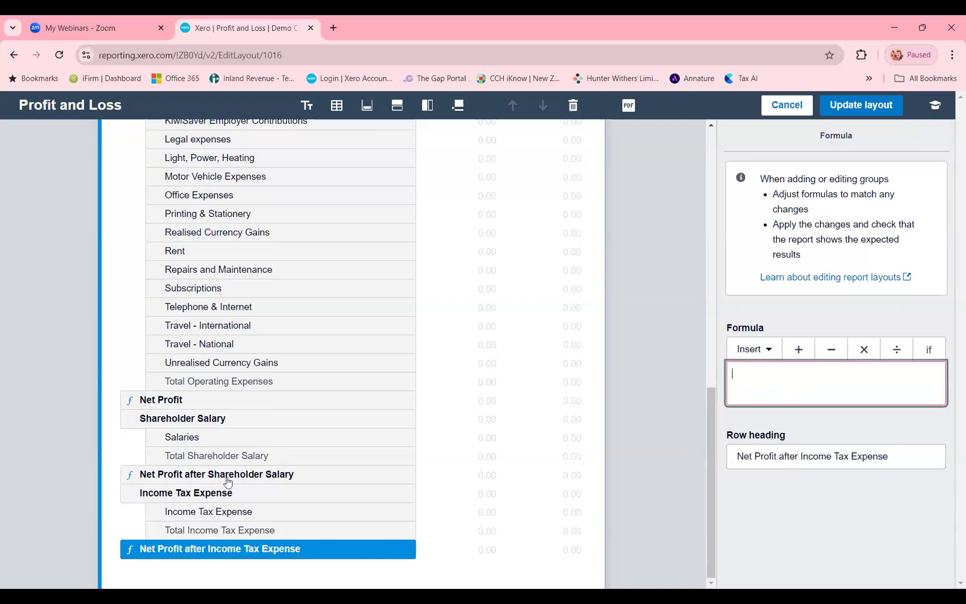
click(776, 352)
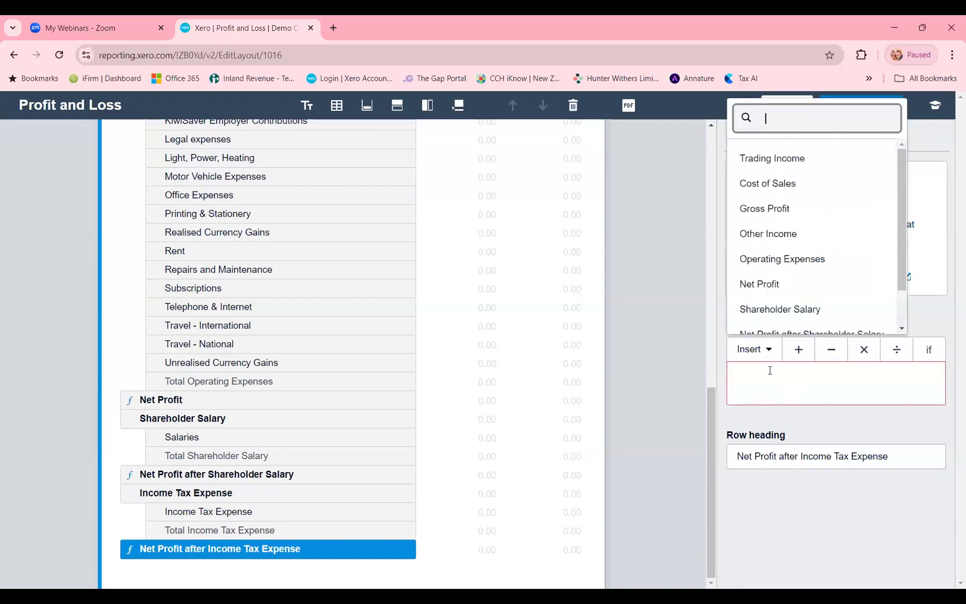
scroll(787, 319, down, 1)
click(787, 322)
click(829, 349)
click(754, 351)
scroll(790, 291, down, 1)
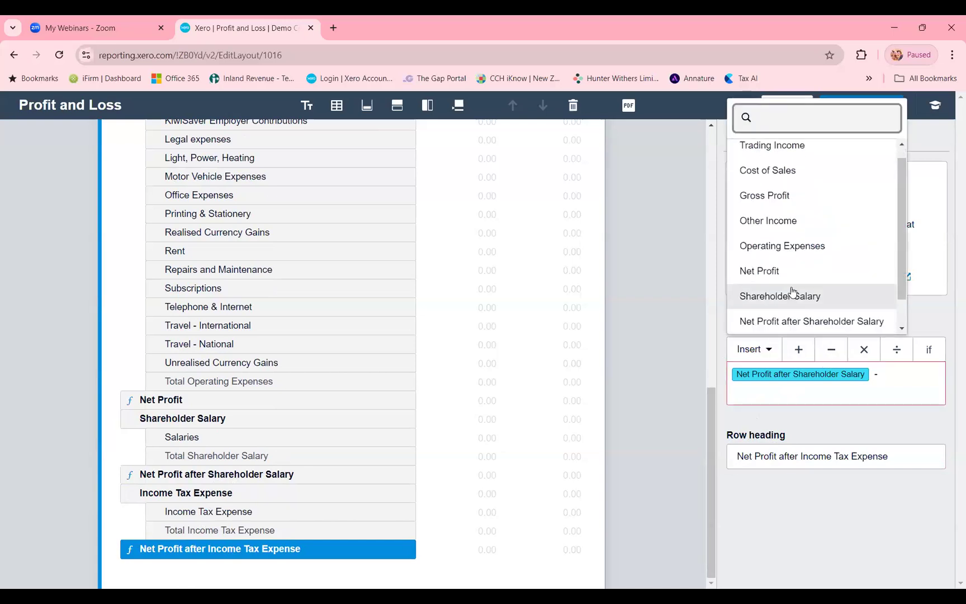
scroll(784, 253, down, 1)
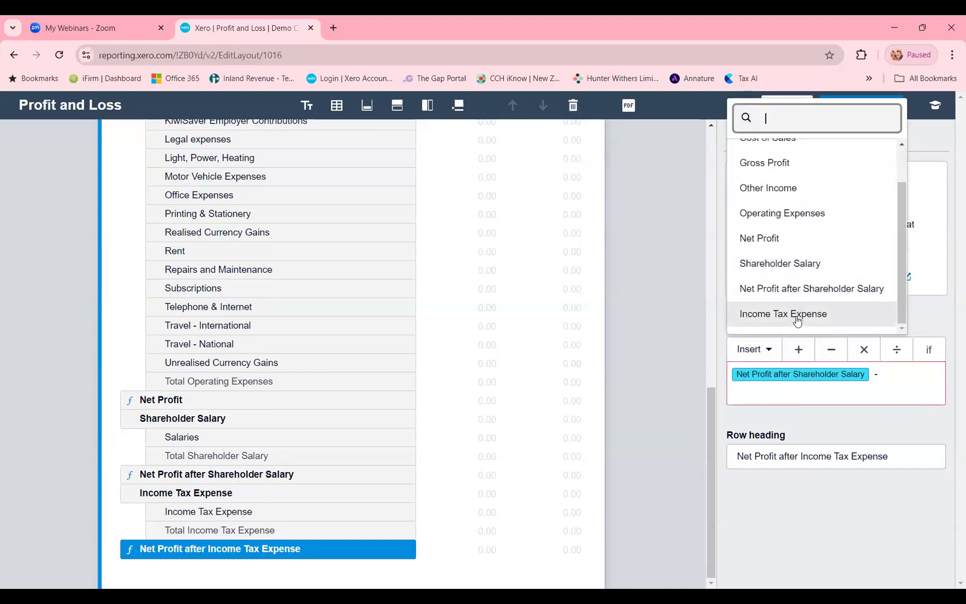
click(797, 314)
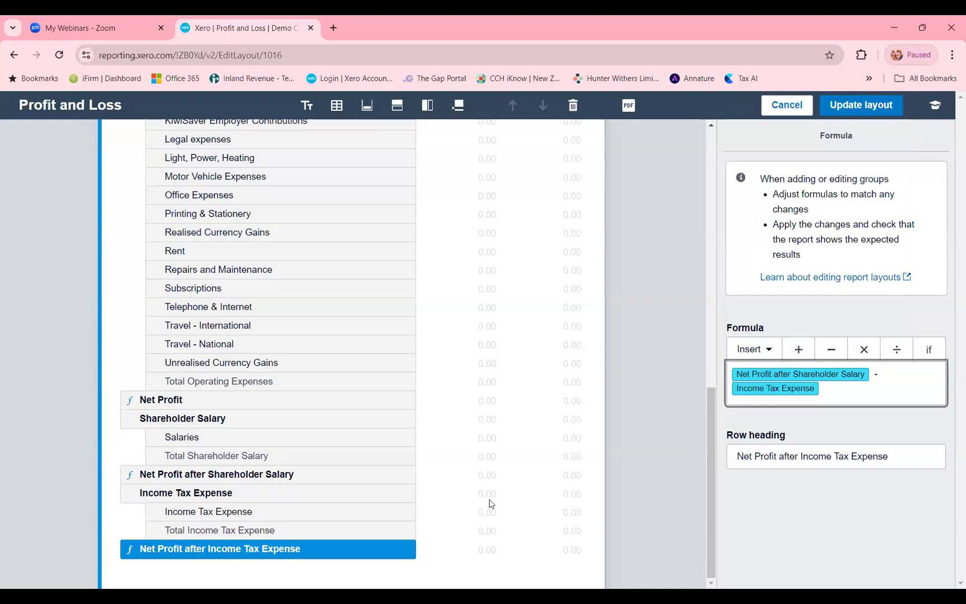
click(362, 513)
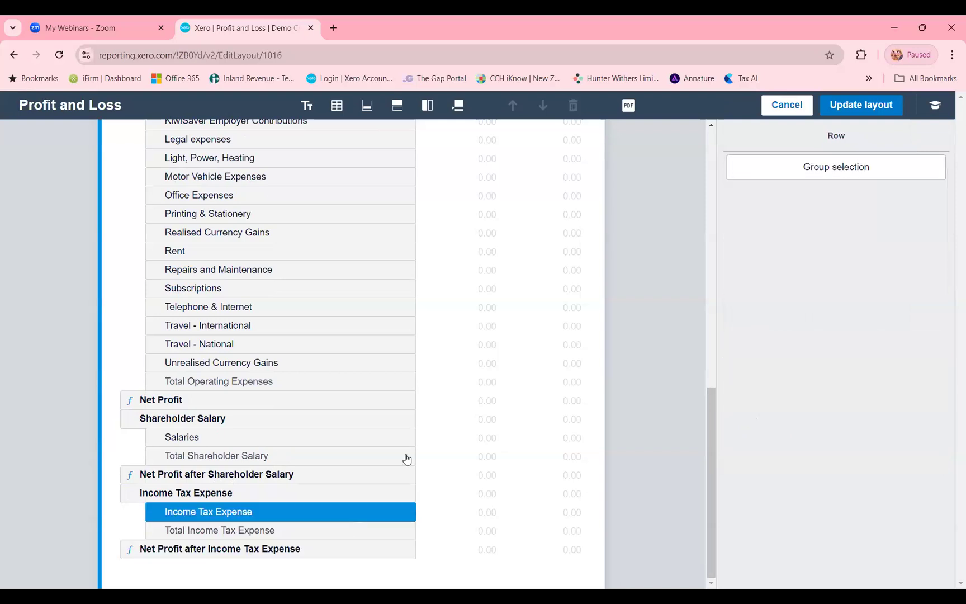
- Apply the layout changes and review the report down to the net profit subtotal rows
click(845, 112)
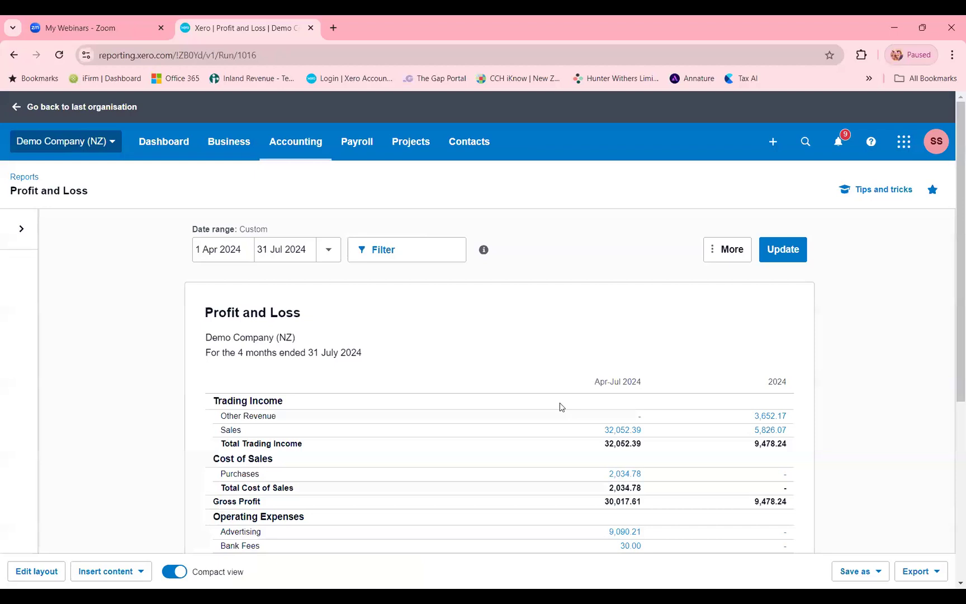
scroll(560, 405, down, 5)
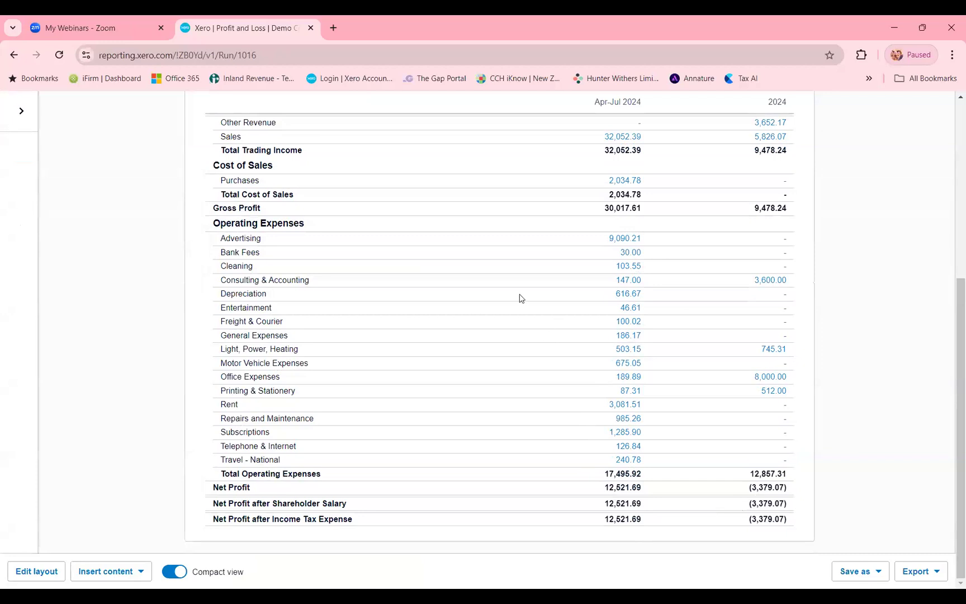
scroll(511, 300, up, 1)
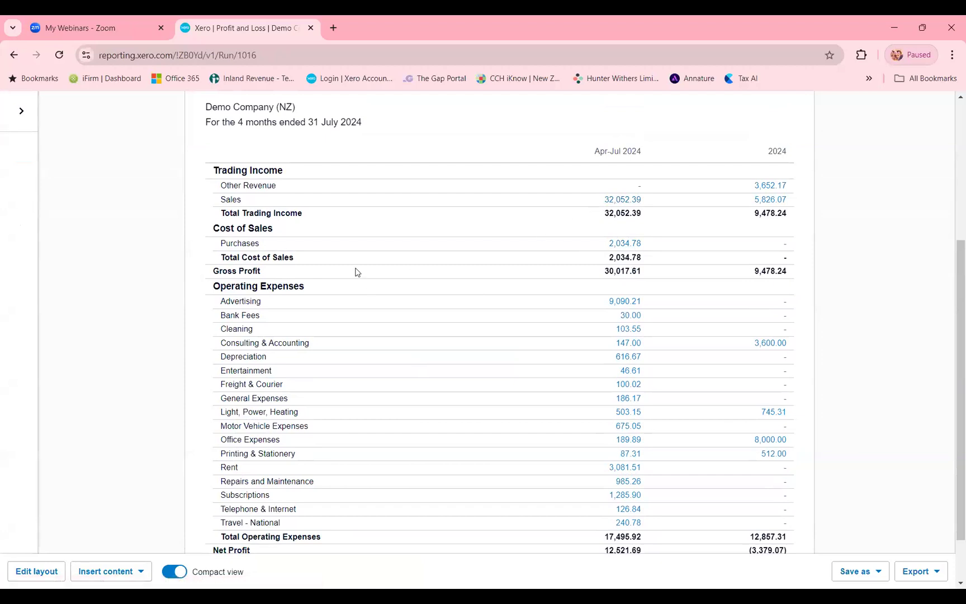
- Reopen the report layout and add a formula row headed Gross Profit Percentage (%) directly below Gross Profit
click(32, 573)
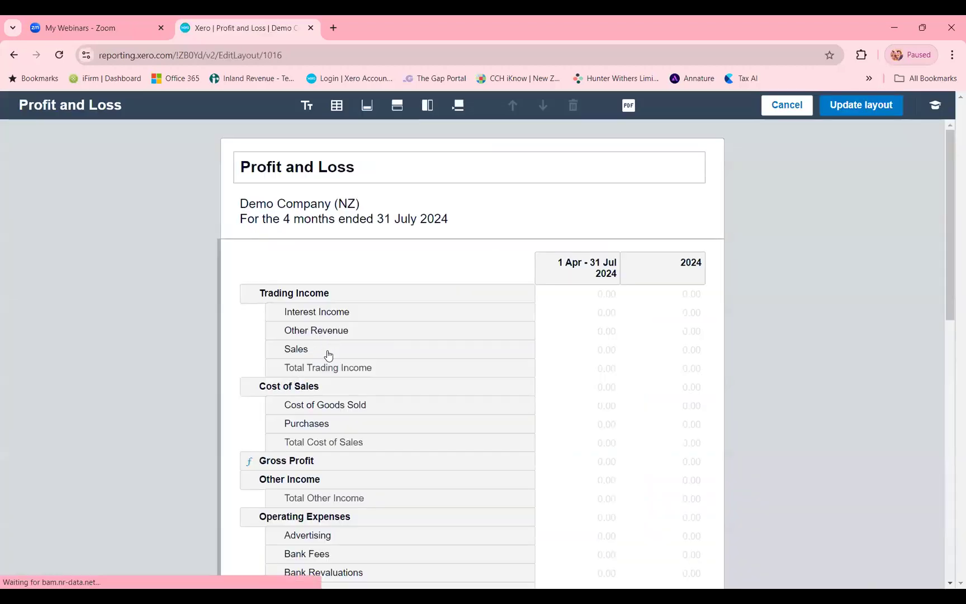
scroll(340, 412, down, 1)
click(340, 398)
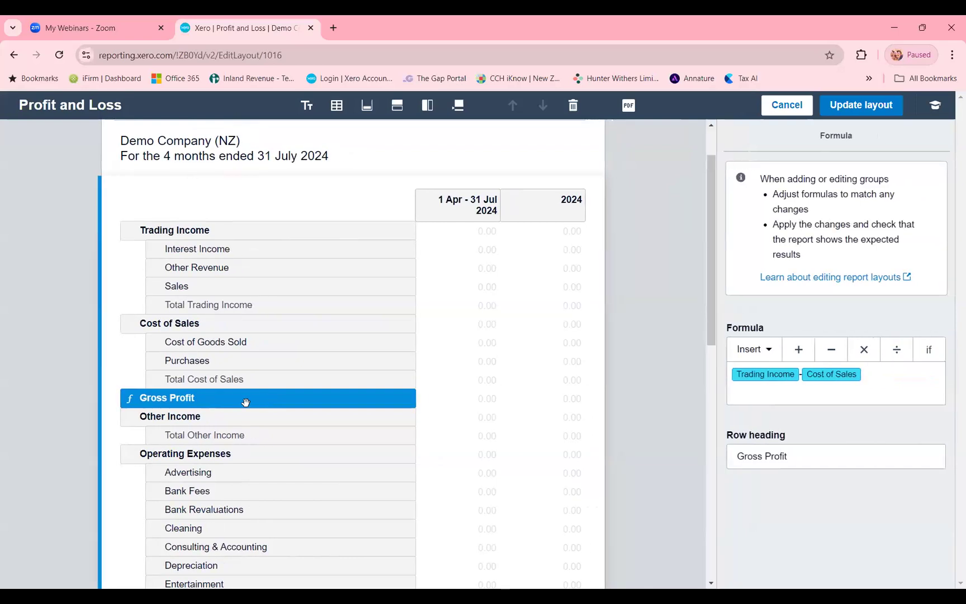
click(397, 105)
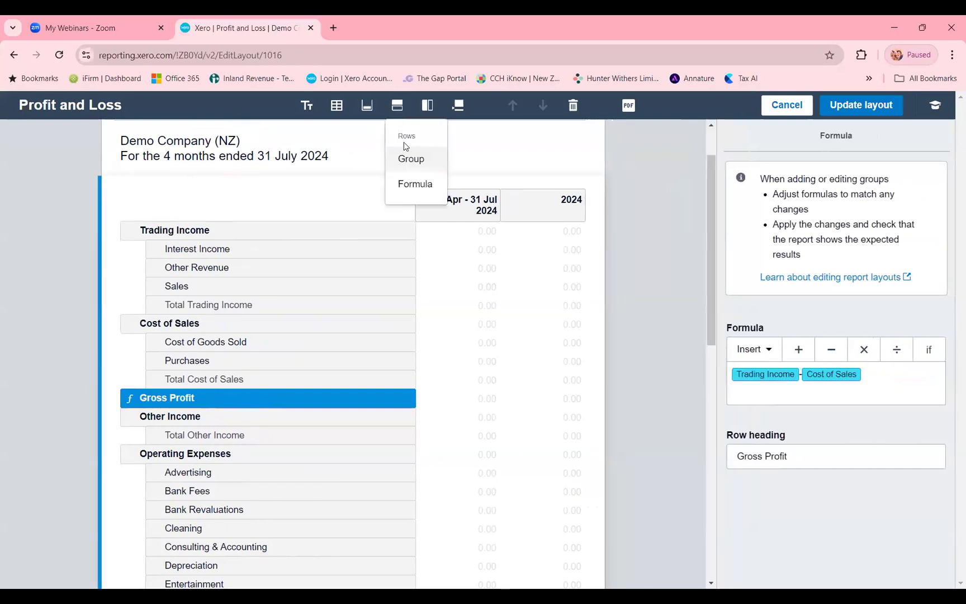
click(408, 187)
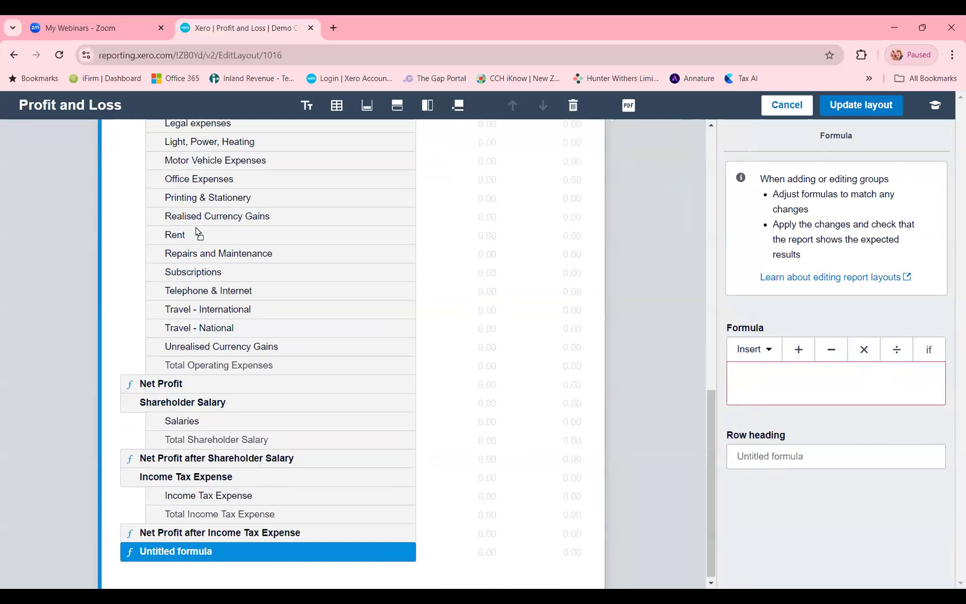
drag(193, 116, 519, 367)
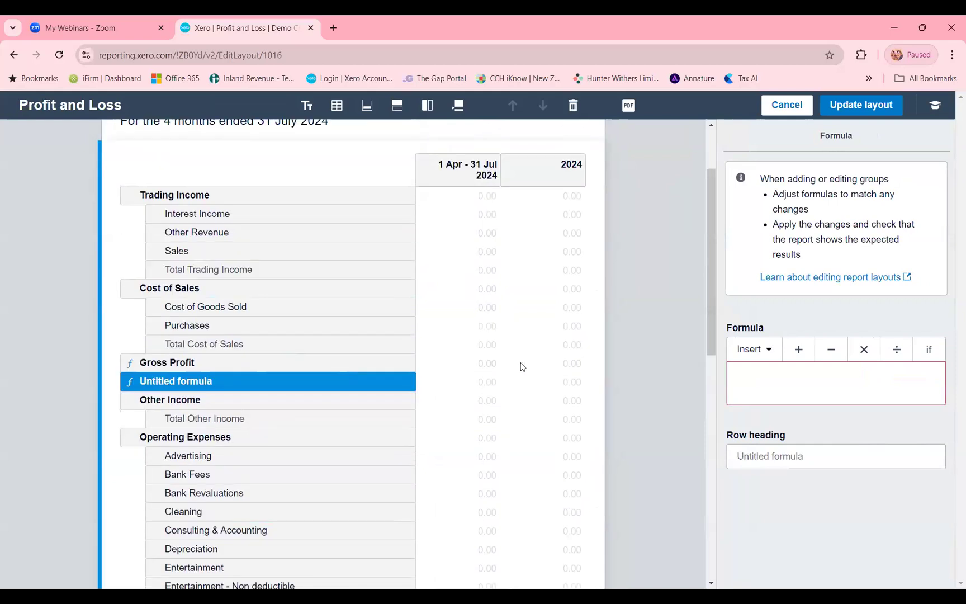
click(757, 443)
text(G)
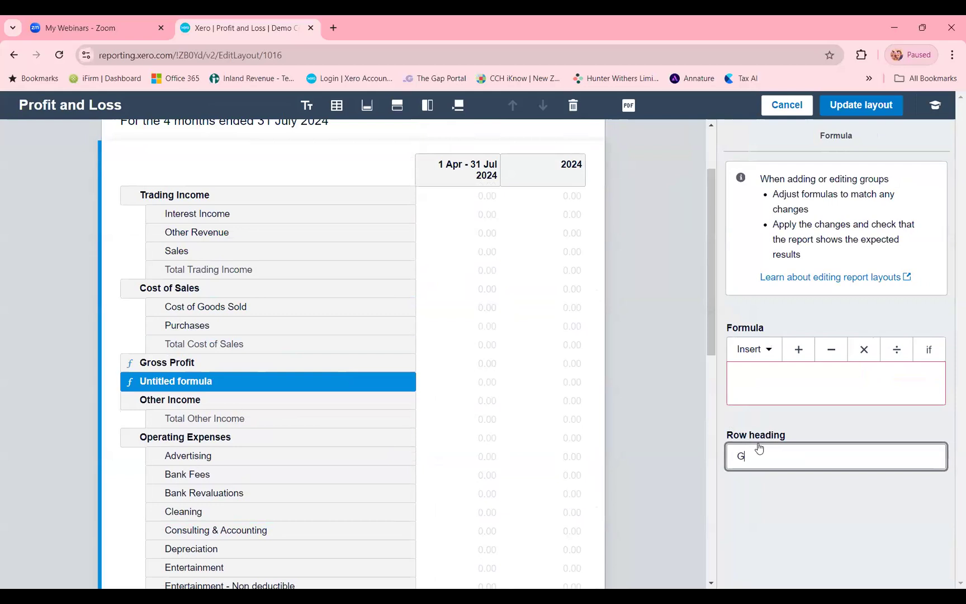
text(ross Profit Percentage (%))
- Set the Gross Profit Percentage (%) formula to Gross Profit / Trading Income * 100
click(784, 388)
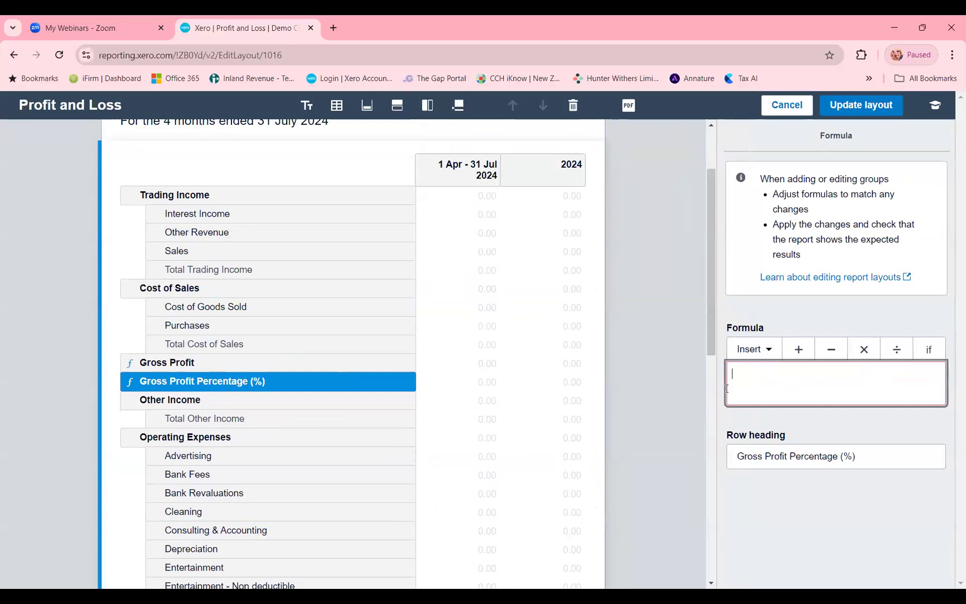
click(763, 350)
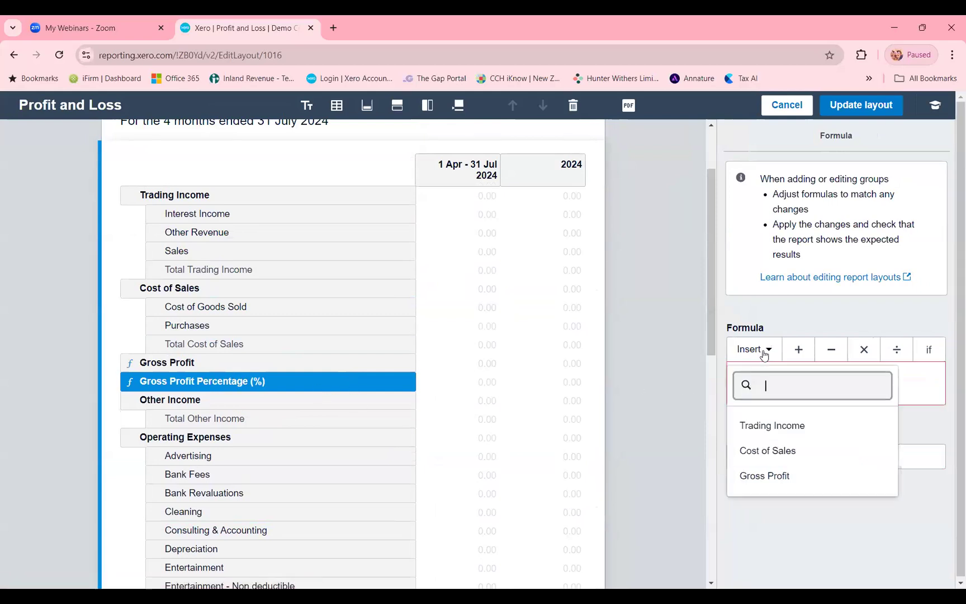
click(787, 477)
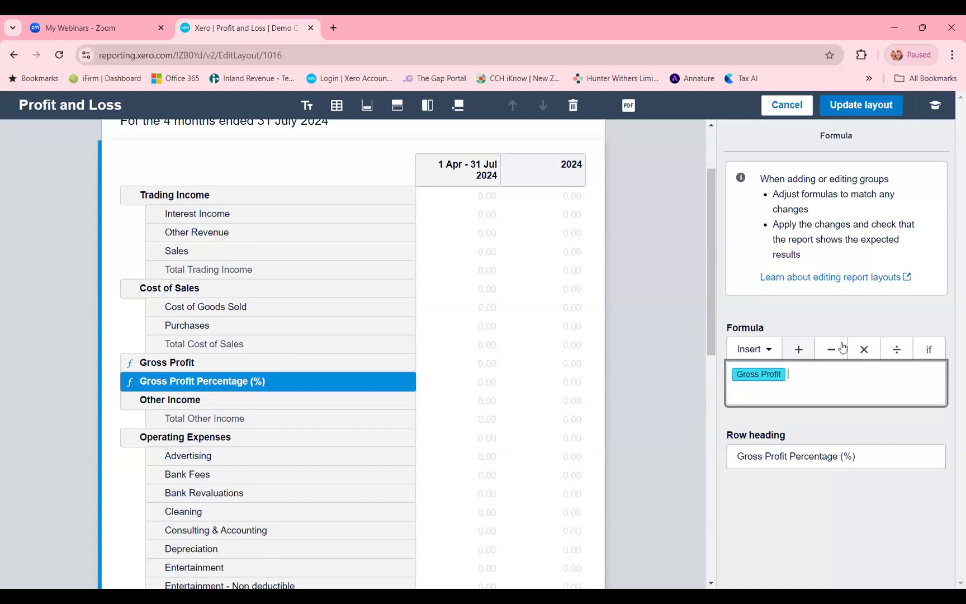
click(894, 349)
click(765, 349)
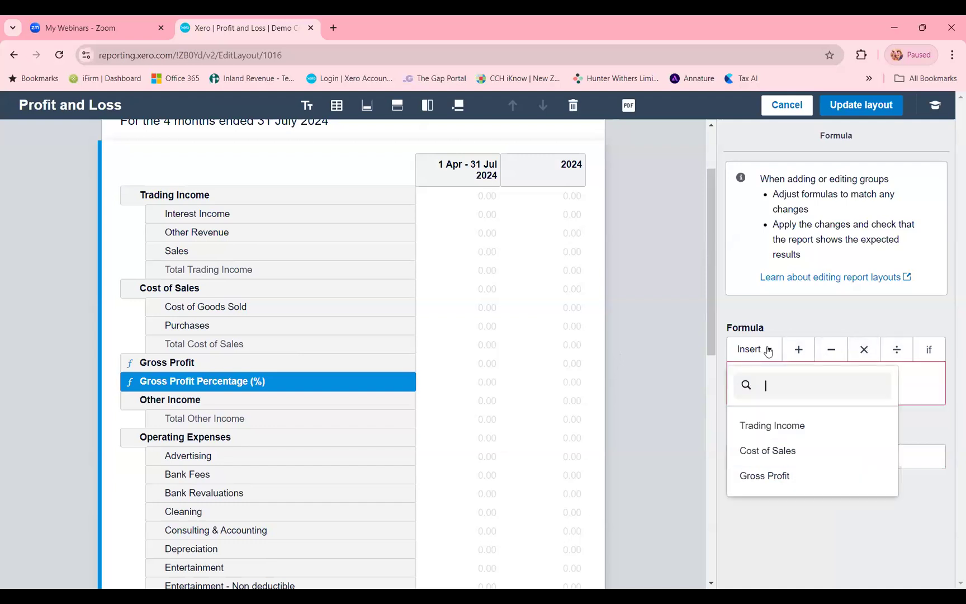
click(783, 428)
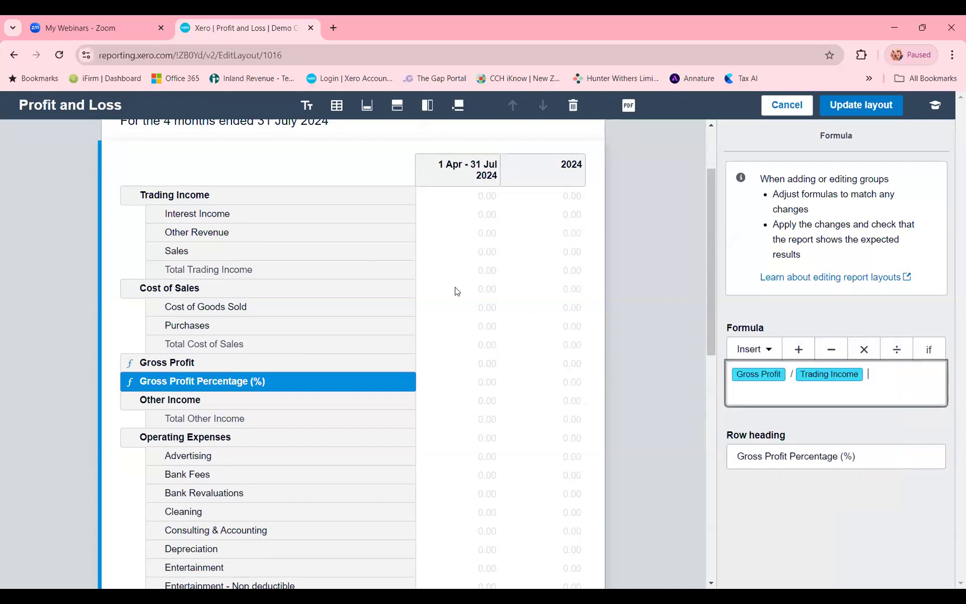
click(864, 351)
text(100)
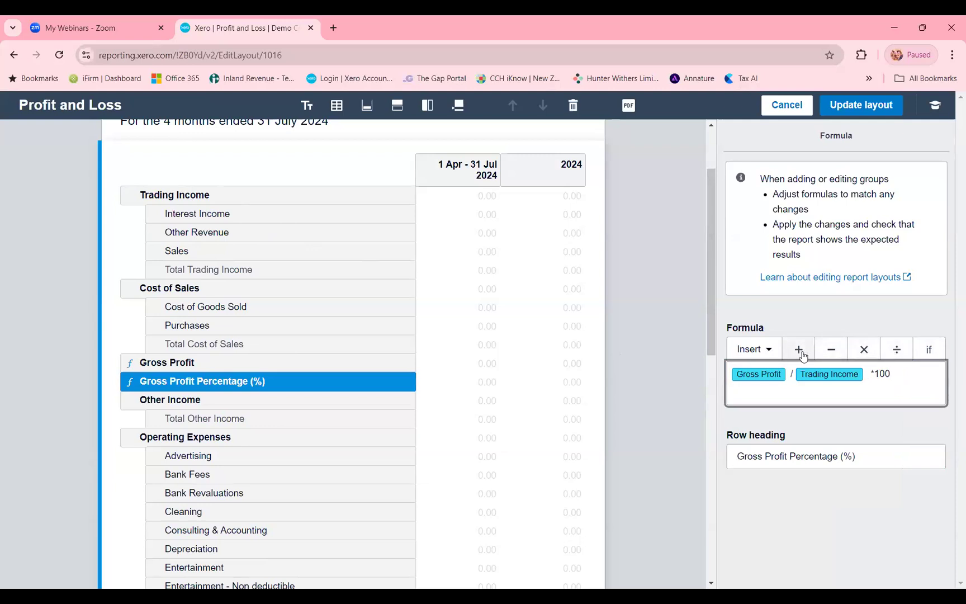
- Update the report with the edited layout and check the Gross Profit Percentage (%) row
click(847, 110)
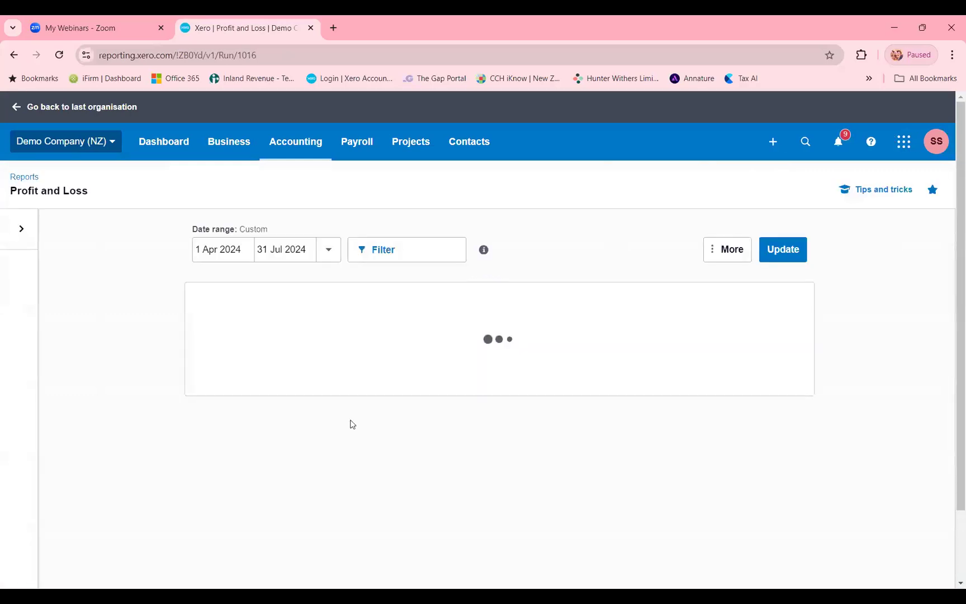
scroll(254, 440, down, 2)
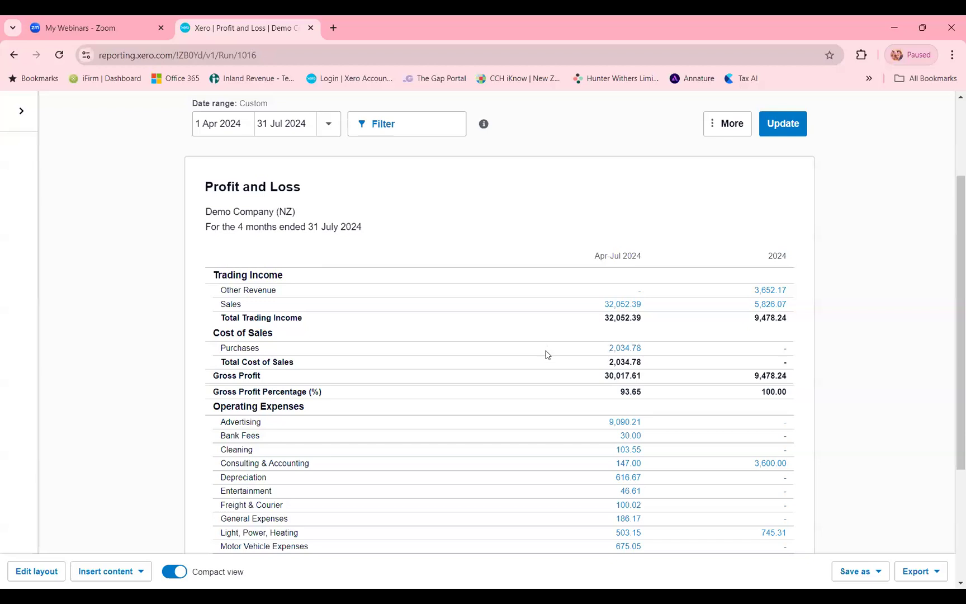
scroll(539, 329, down, 1)
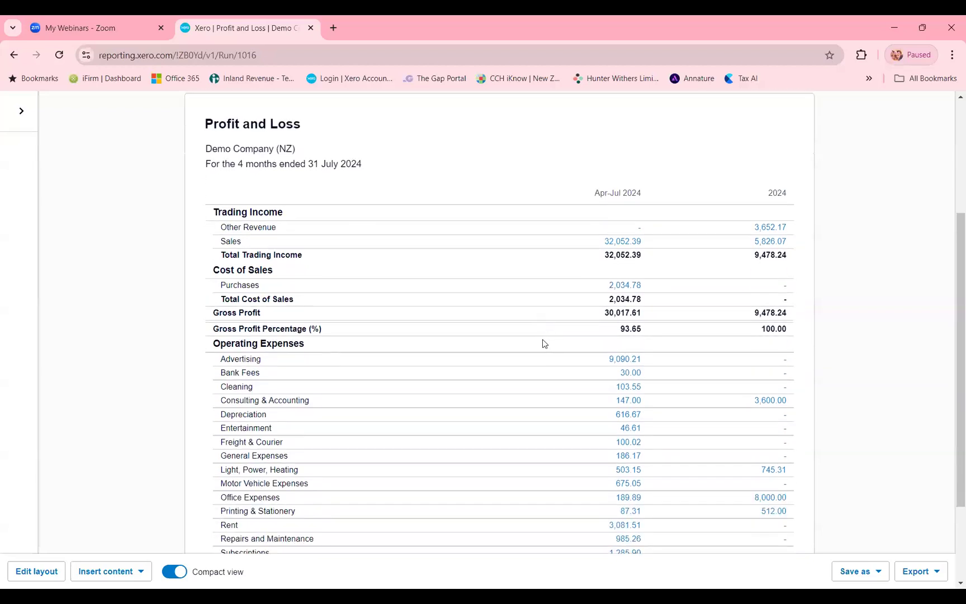
scroll(542, 341, down, 1)
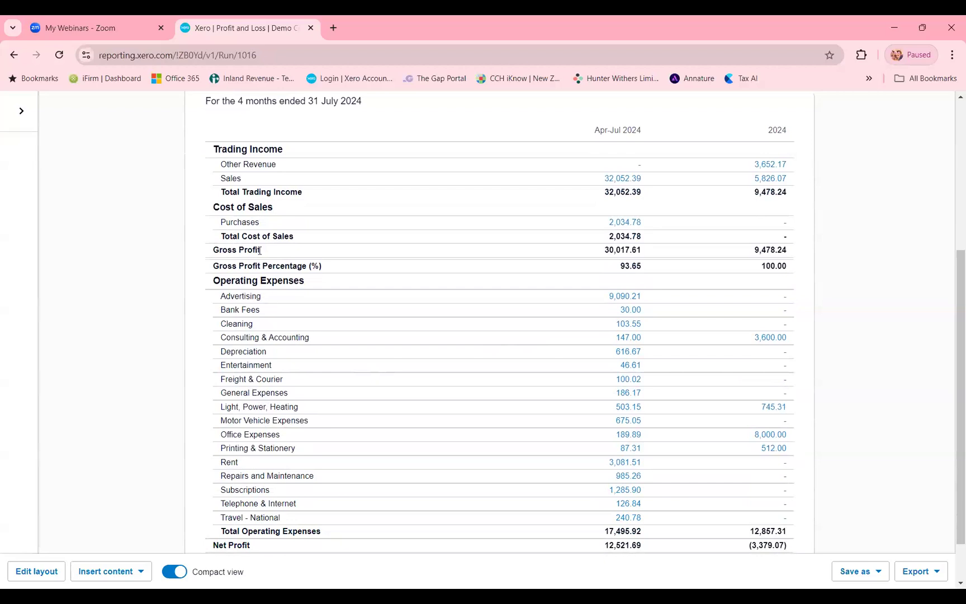
- Return to the layout and move the Freight & Courier row from Operating Expenses into Cost of Sales, above Purchases
drag(219, 381, 281, 380)
click(284, 382)
click(33, 576)
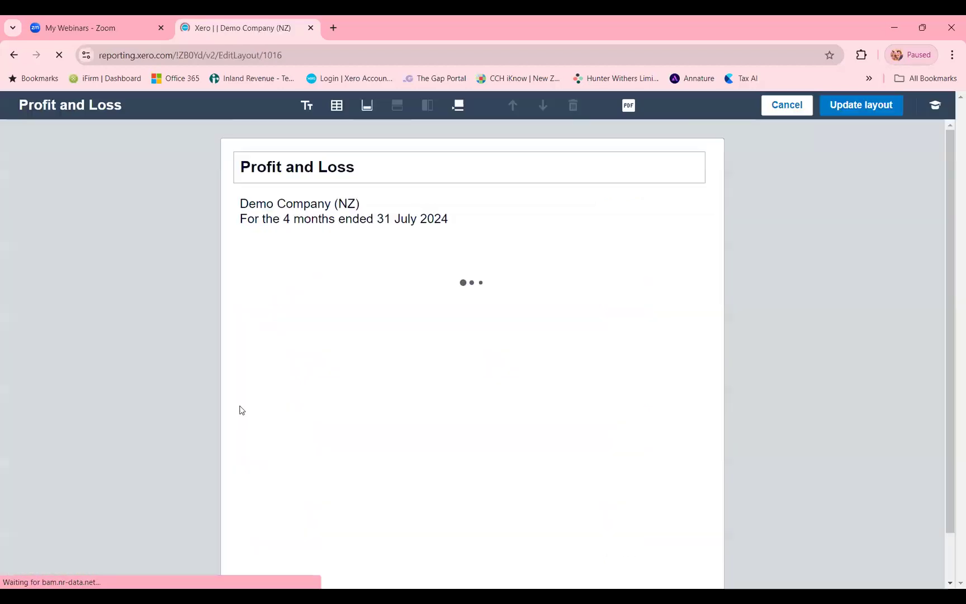
scroll(276, 410, down, 7)
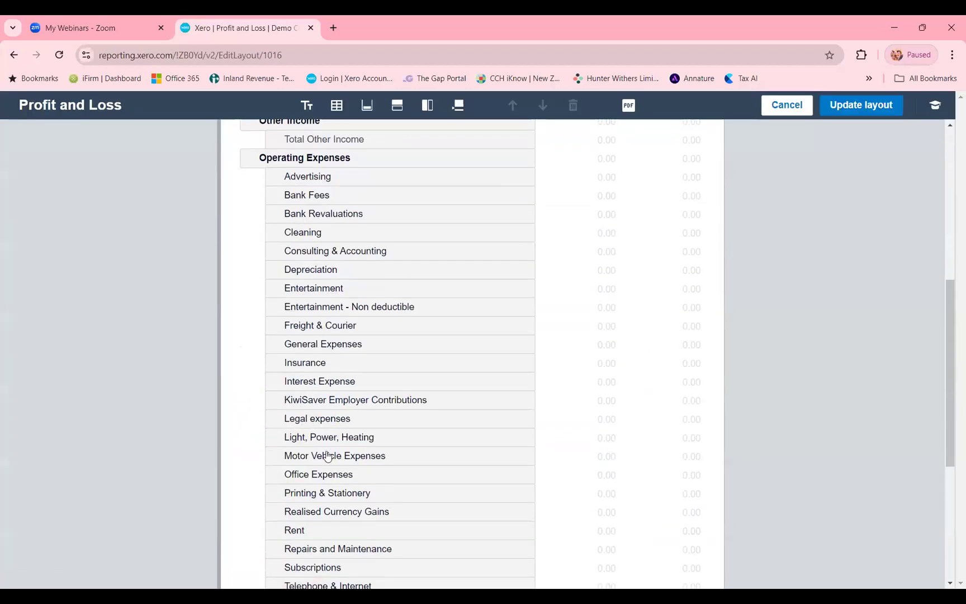
click(289, 328)
scroll(220, 337, up, 1)
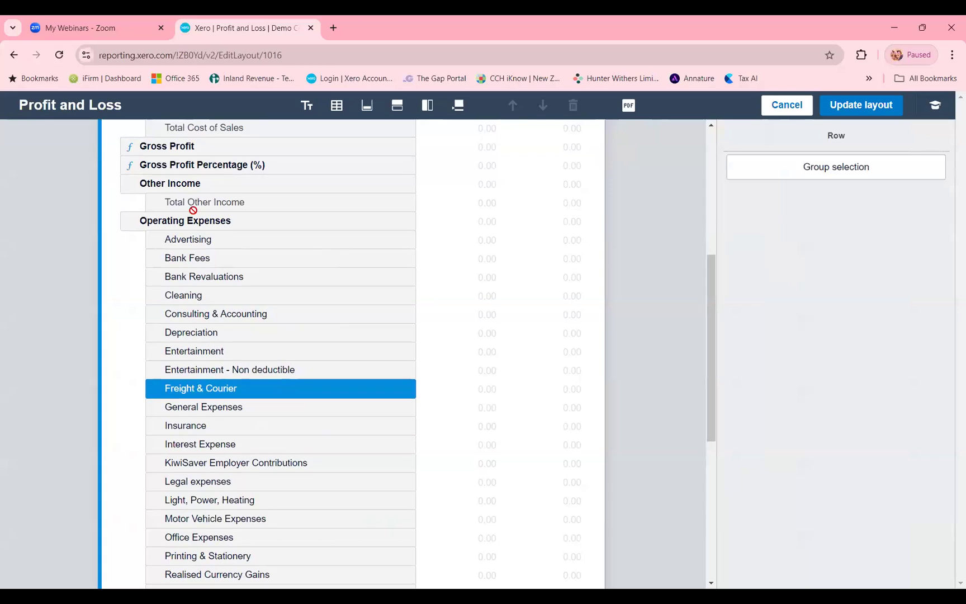
drag(200, 241, 193, 288)
scroll(200, 293, up, 3)
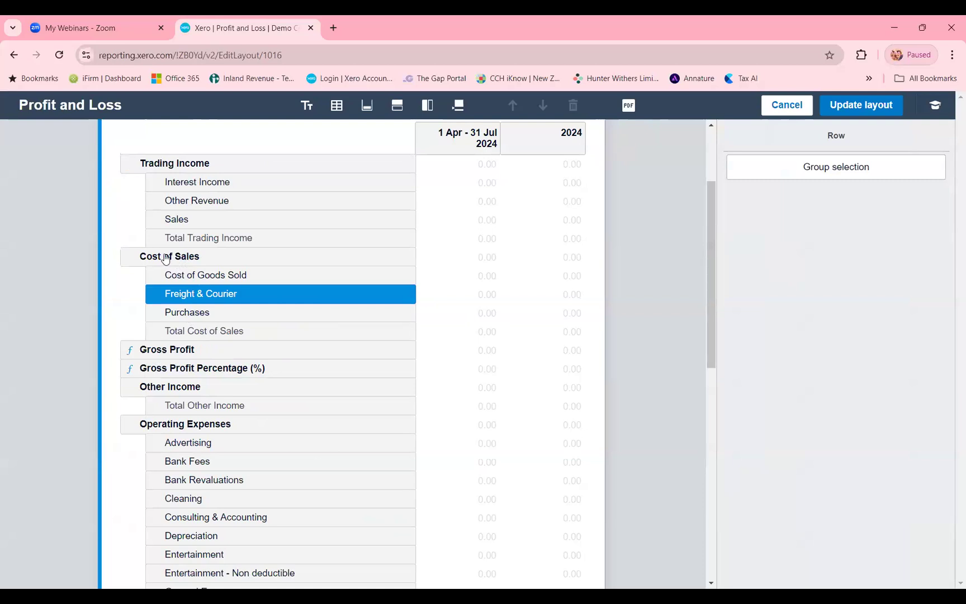
- Apply the Freight & Courier move and review Cost of Sales, gross profit and operating expenses in the report
click(856, 109)
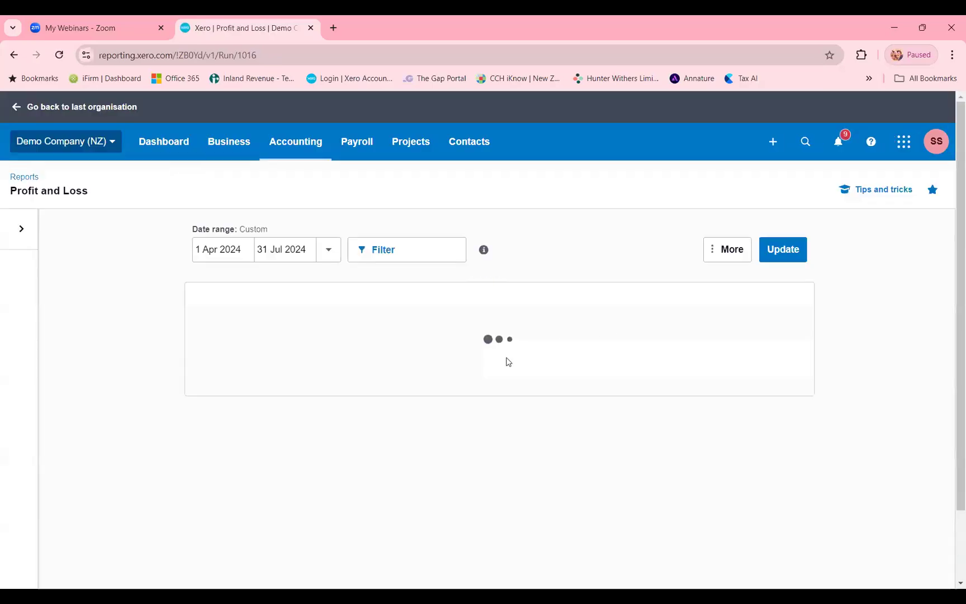
scroll(479, 377, down, 2)
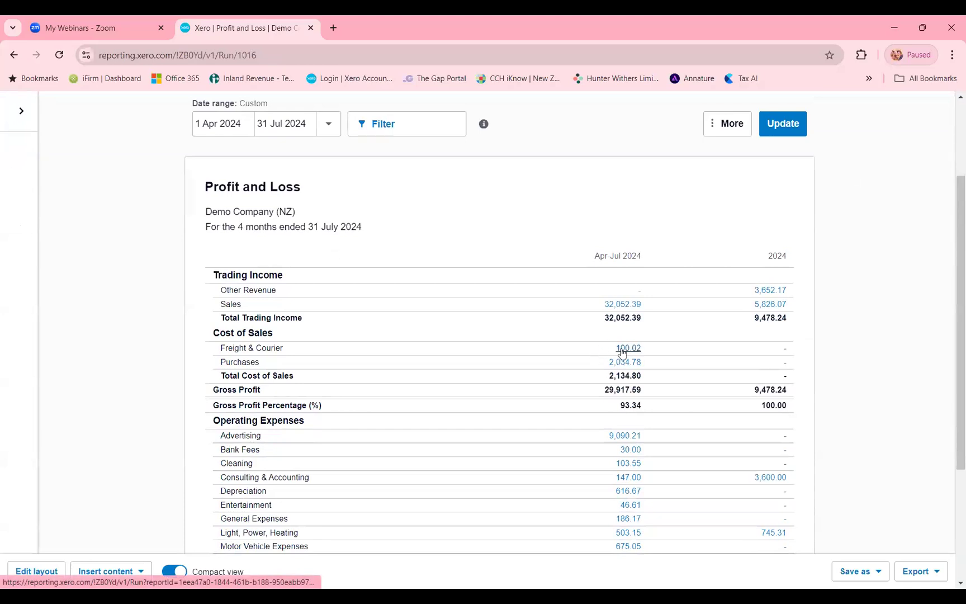
scroll(597, 400, down, 1)
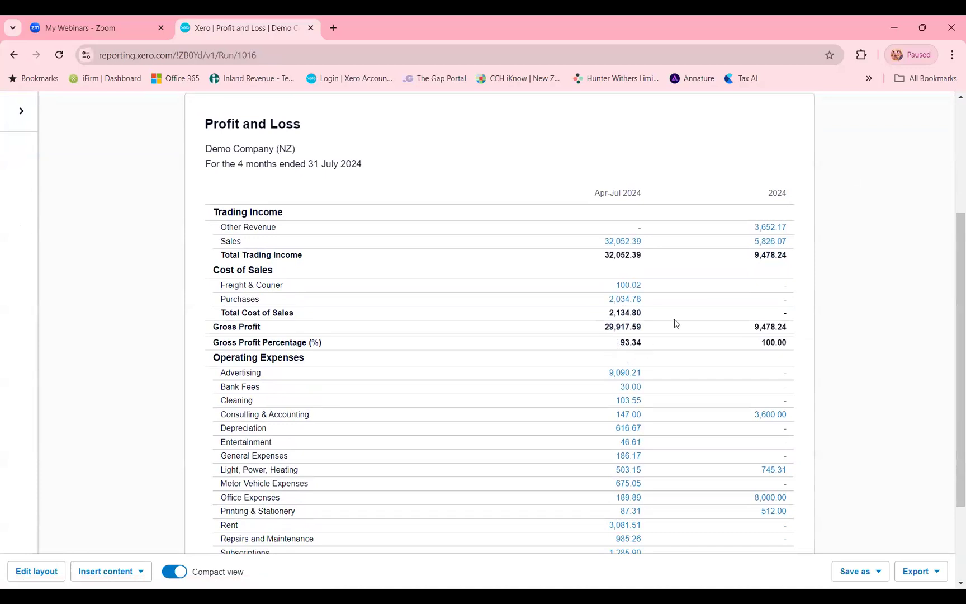
scroll(676, 316, down, 1)
scroll(559, 307, down, 1)
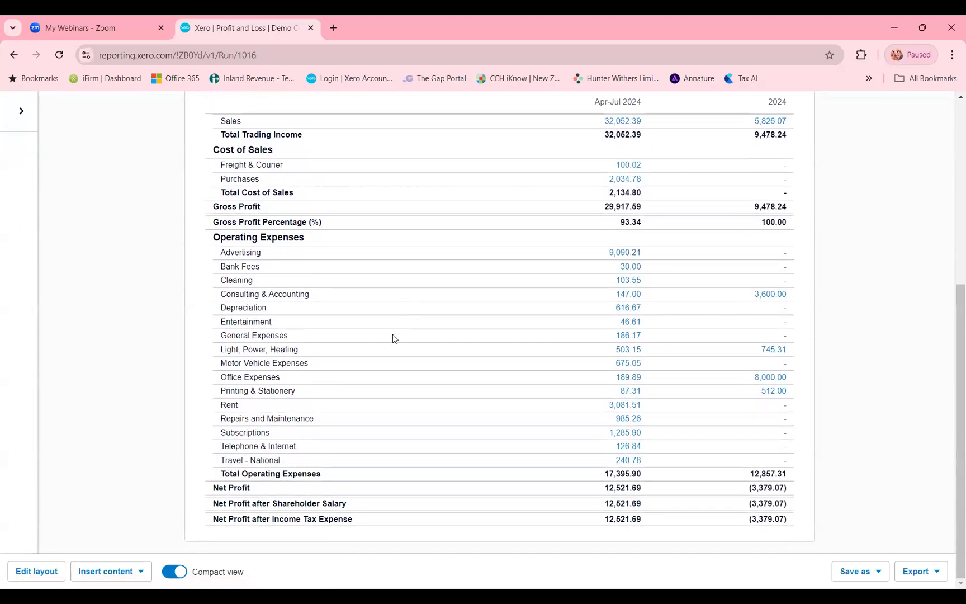
scroll(394, 338, up, 1)
scroll(391, 344, down, 1)
- Reopen the layout and place the Rent row under Operating Expenses in a new group headed Standing Charges
click(38, 572)
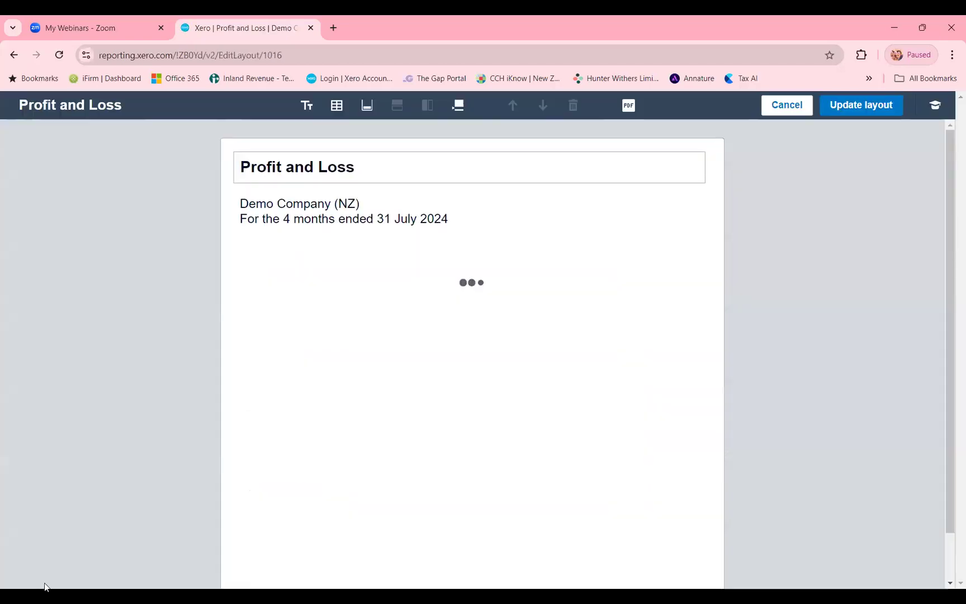
scroll(375, 399, down, 7)
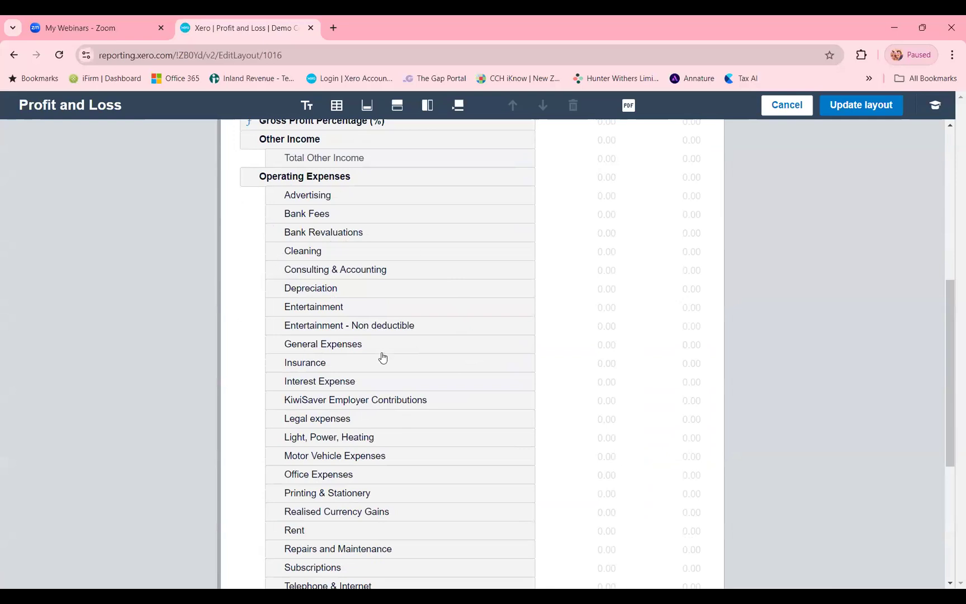
scroll(384, 433, down, 1)
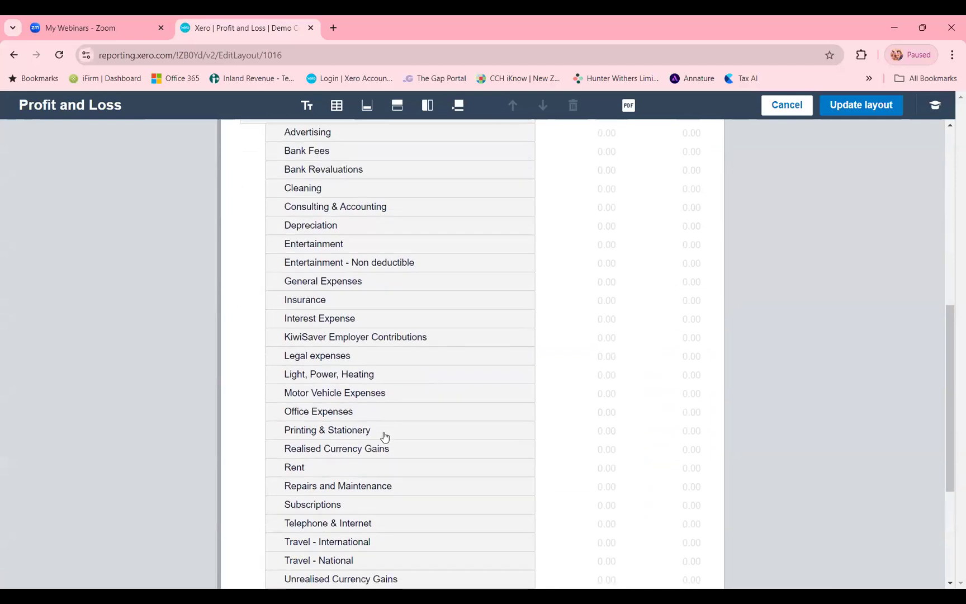
click(319, 467)
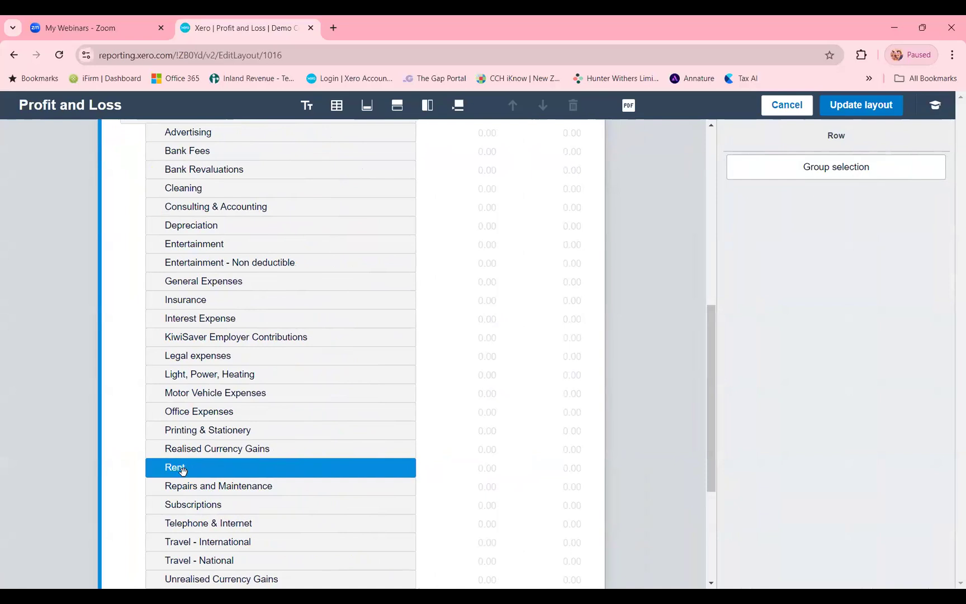
click(818, 166)
click(780, 345)
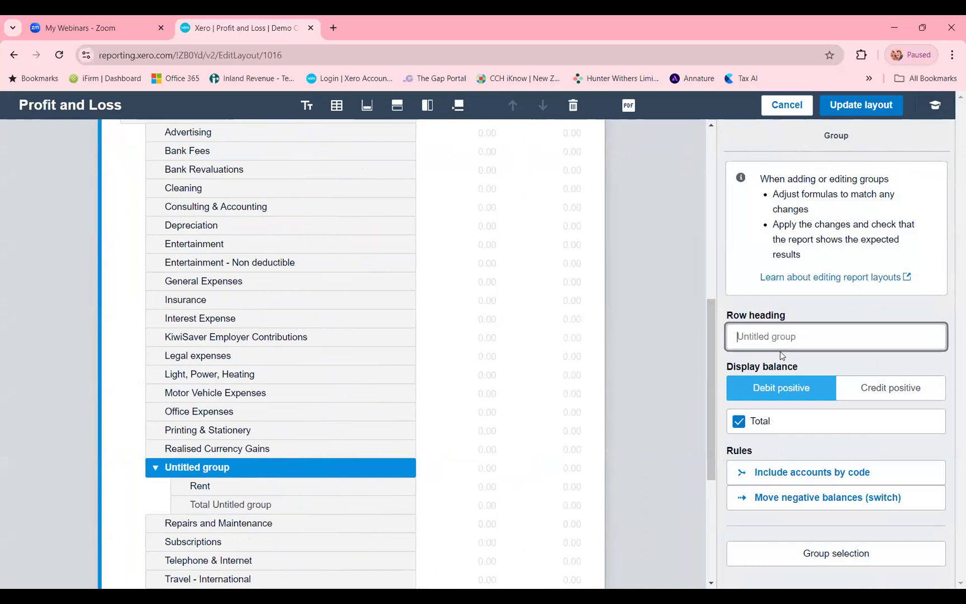
text(Standing Charges)
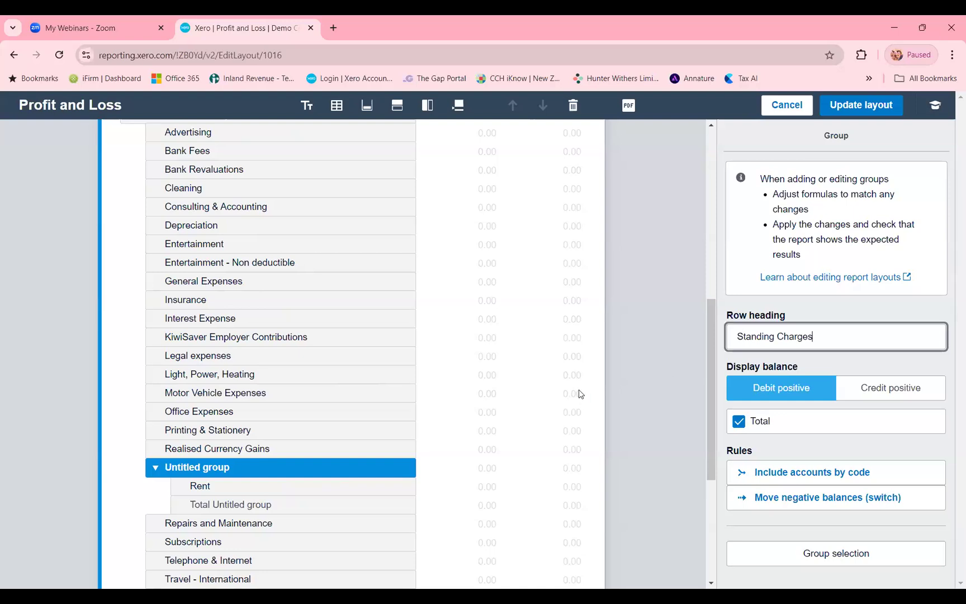
click(199, 416)
click(206, 468)
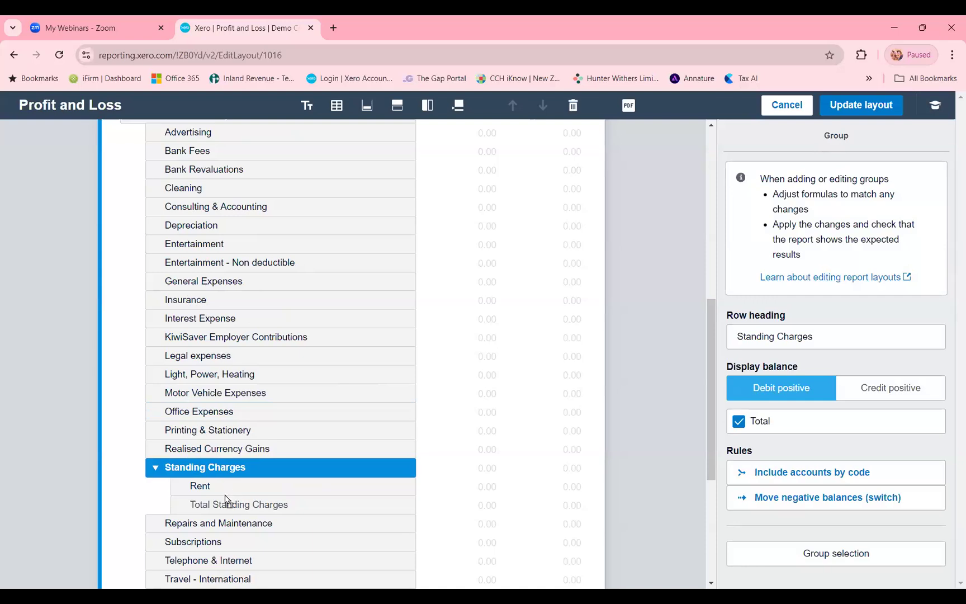
- Move the Insurance row from Operating Expenses into the Standing Charges group, above Rent
drag(225, 487, 226, 487)
scroll(230, 483, down, 2)
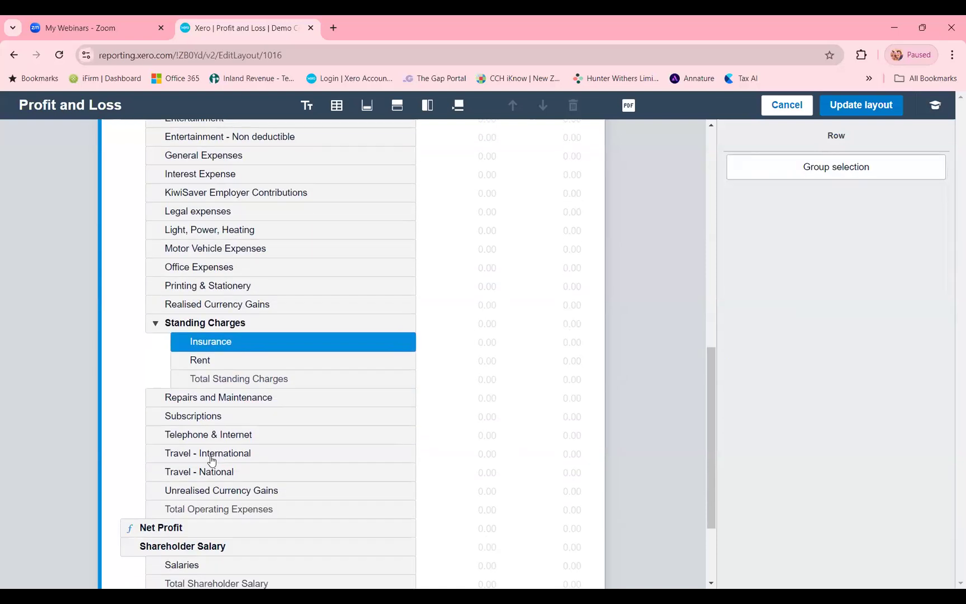
scroll(228, 473, up, 3)
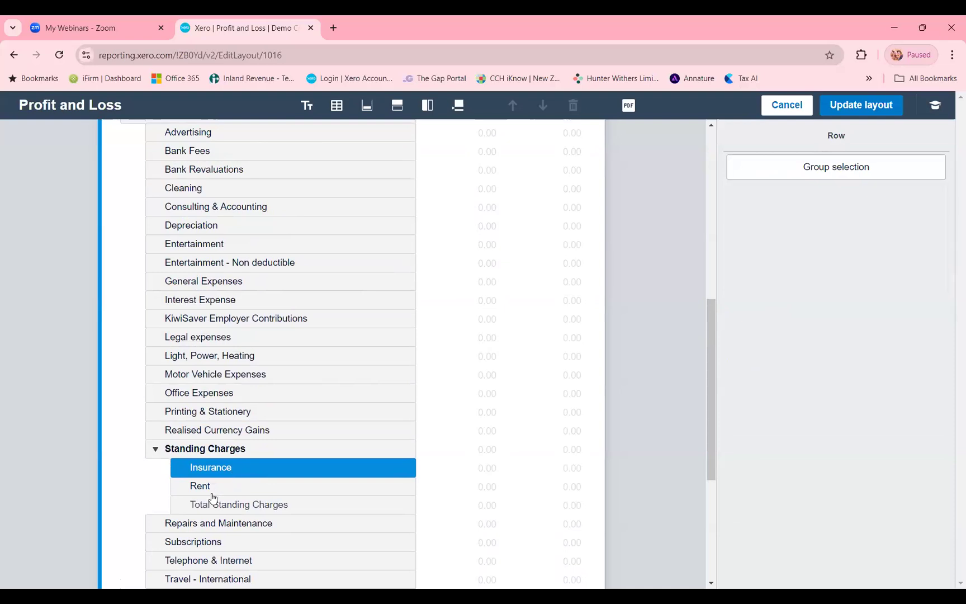
- Group the Advertising, Bank Fees and Consulting & Accounting rows under a new heading, Admin Expenses
scroll(224, 263, up, 1)
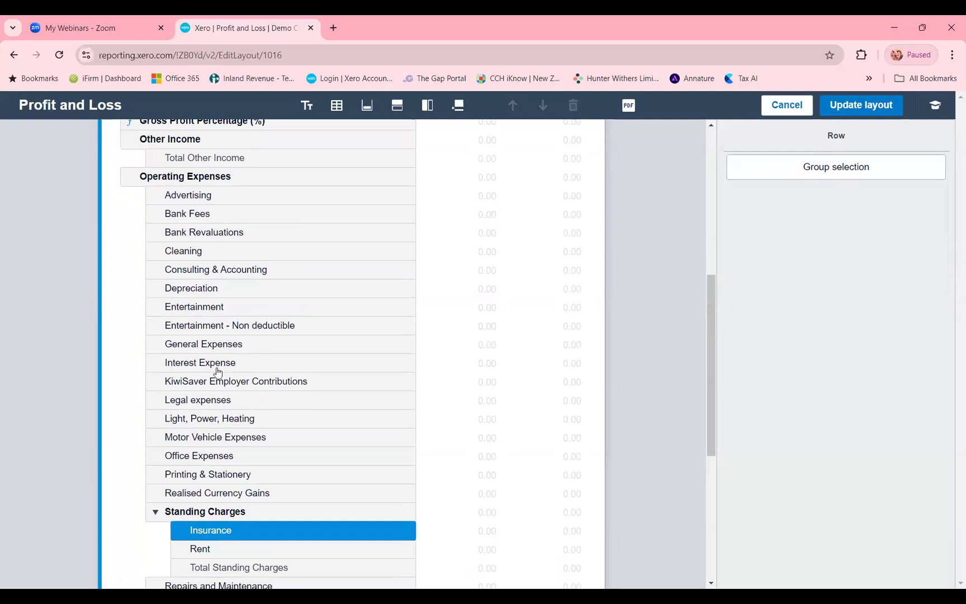
click(204, 196)
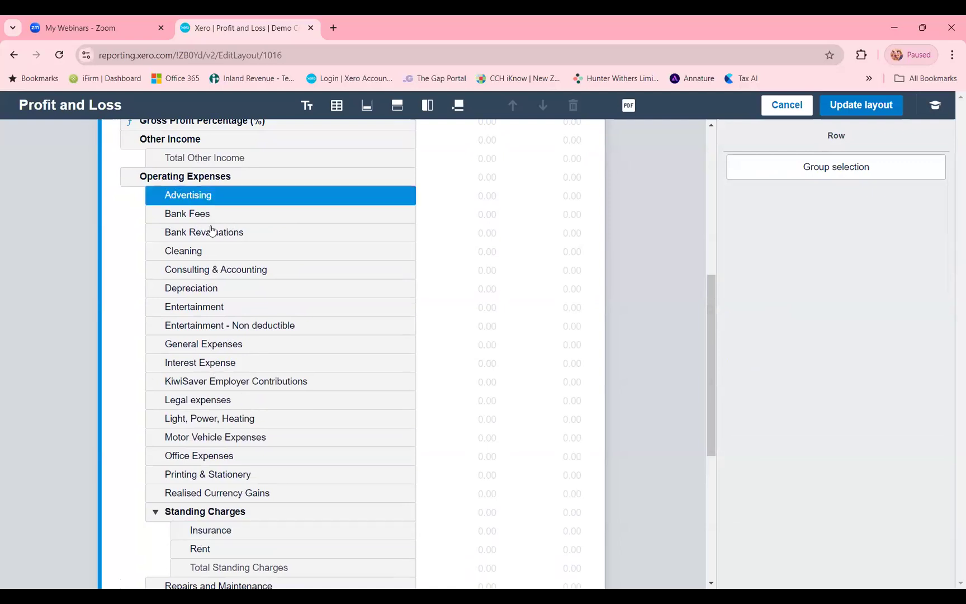
ctrl+click(224, 272)
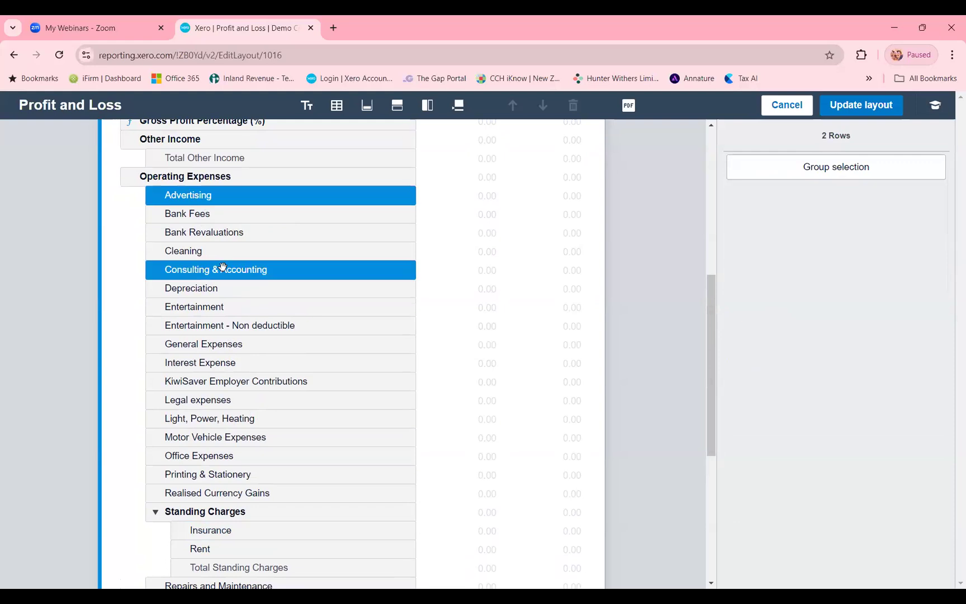
ctrl+click(204, 215)
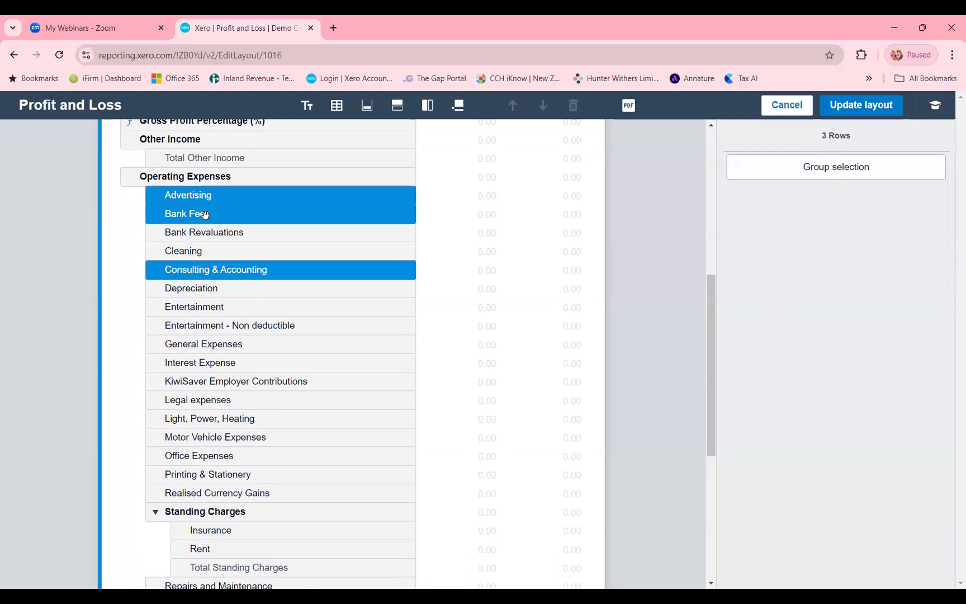
click(815, 167)
click(756, 339)
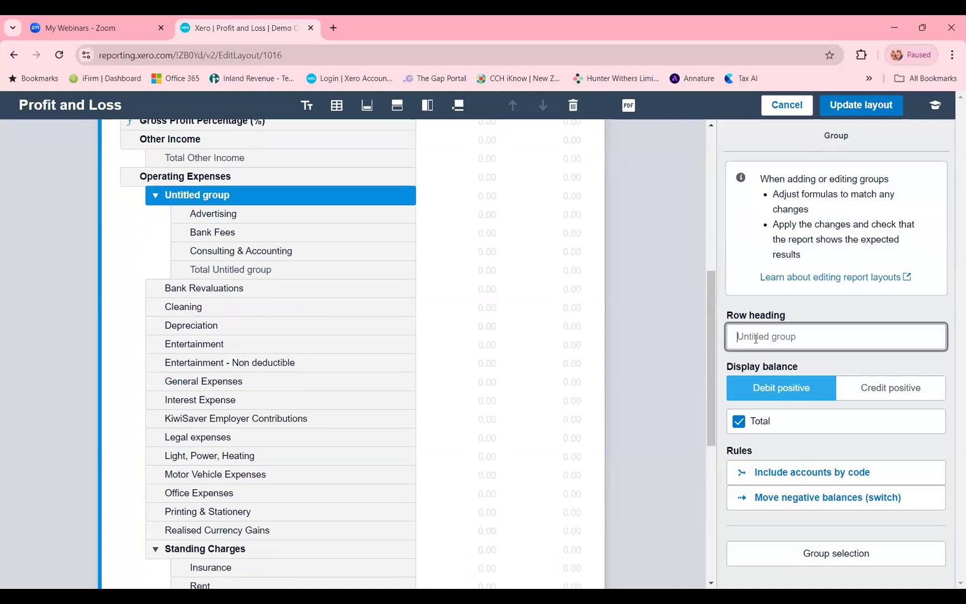
text(Admin Expenses)
click(137, 228)
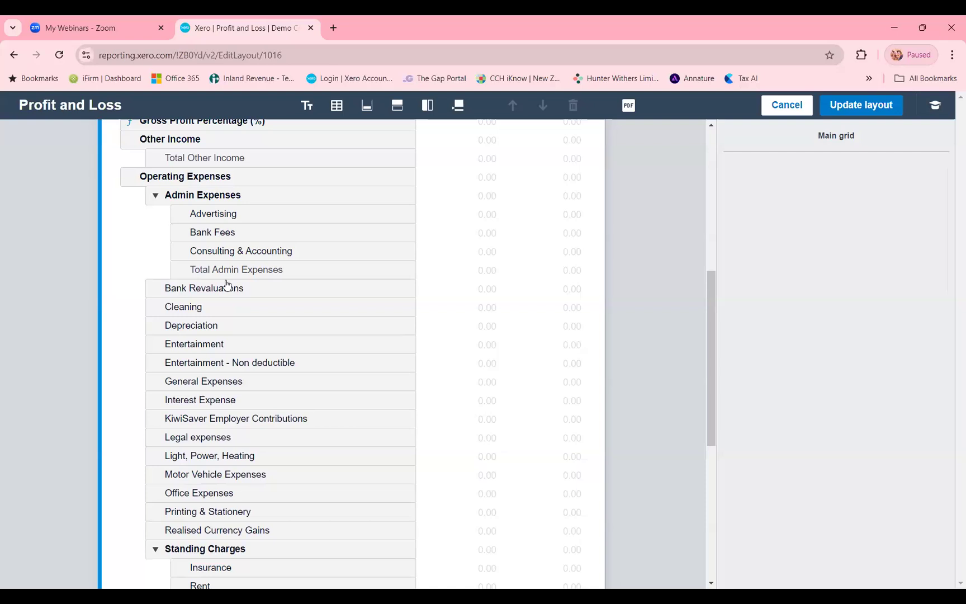
- Collapse the Standing Charges group in the layout so that its accounts report as a single line
scroll(260, 379, down, 1)
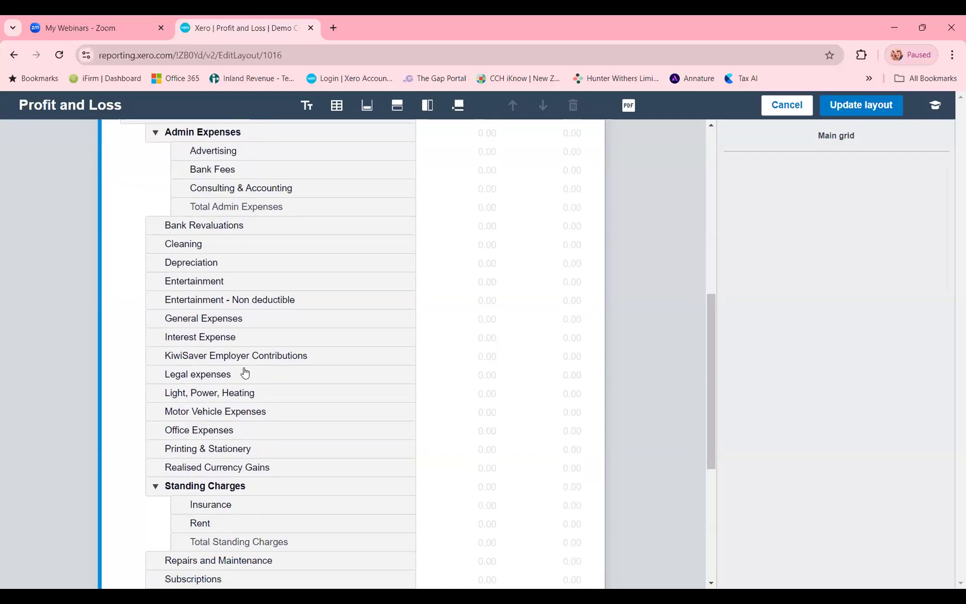
scroll(243, 373, down, 1)
click(154, 432)
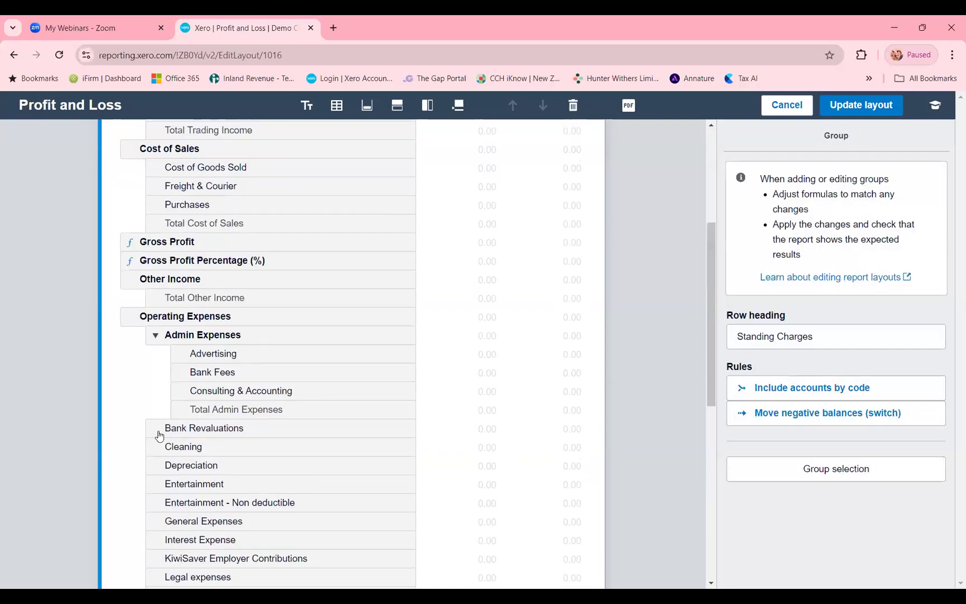
scroll(170, 404, down, 4)
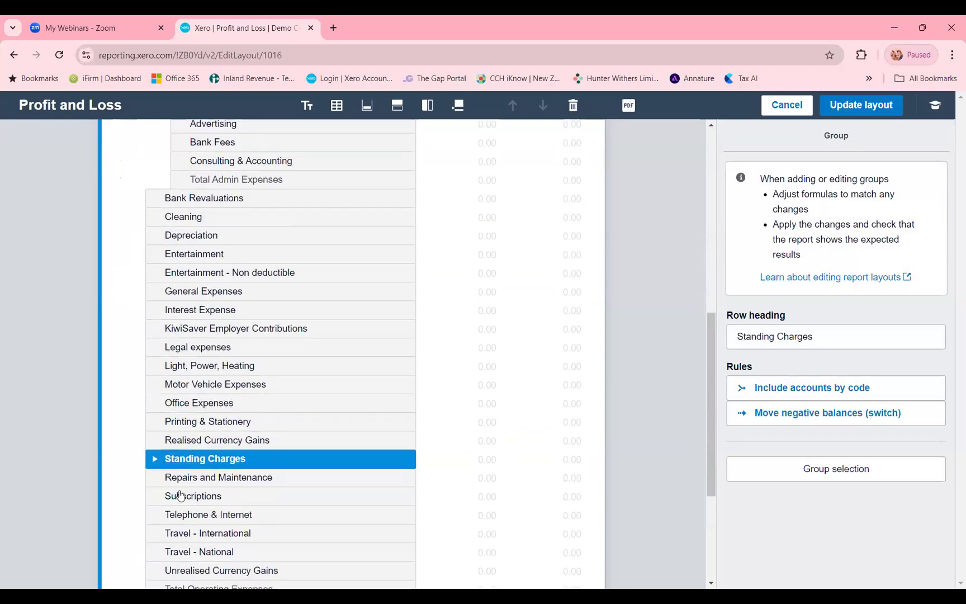
click(155, 437)
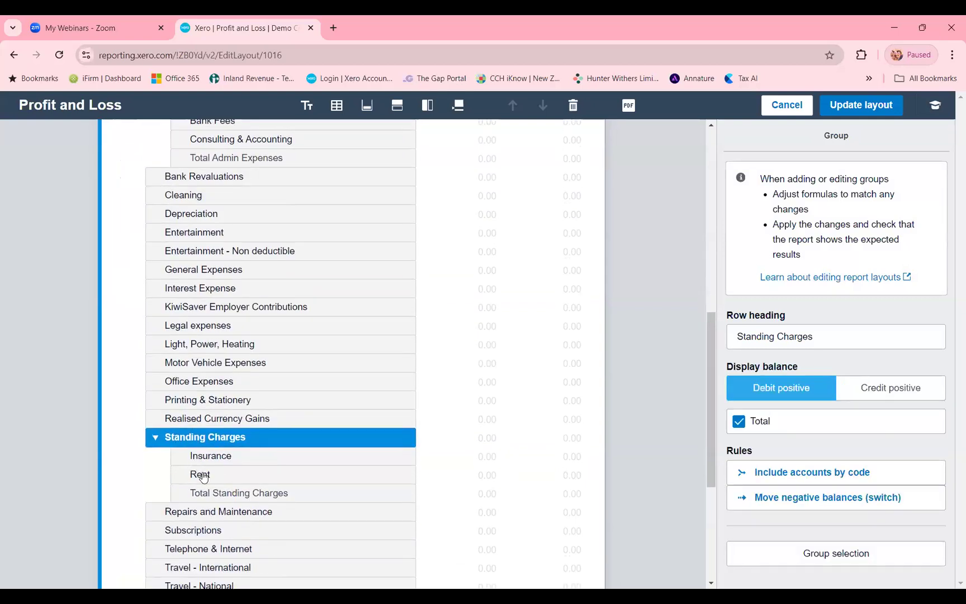
click(156, 439)
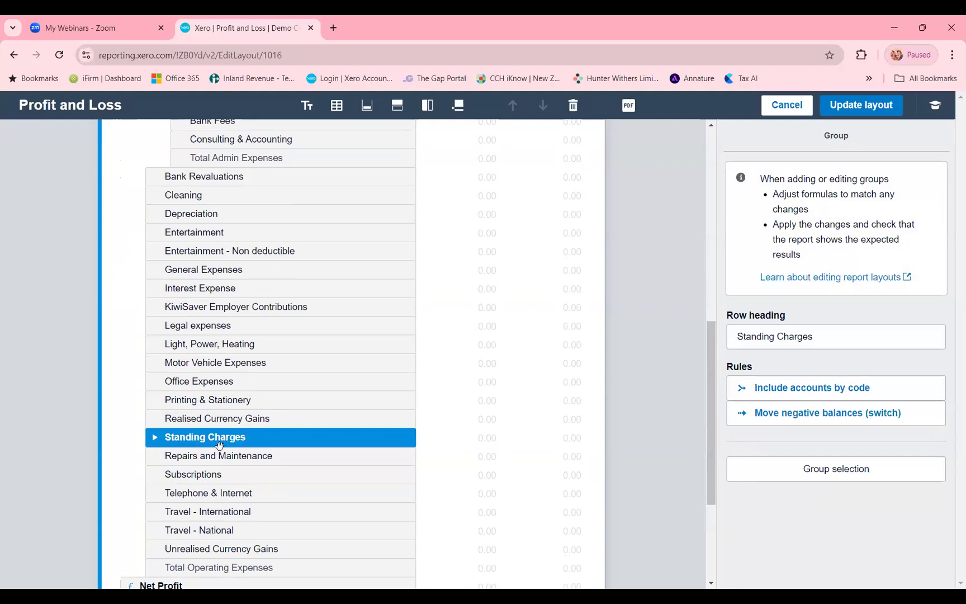
- Apply the grouped layout and review the Admin Expenses group and the Standing Charges line in the report
click(846, 106)
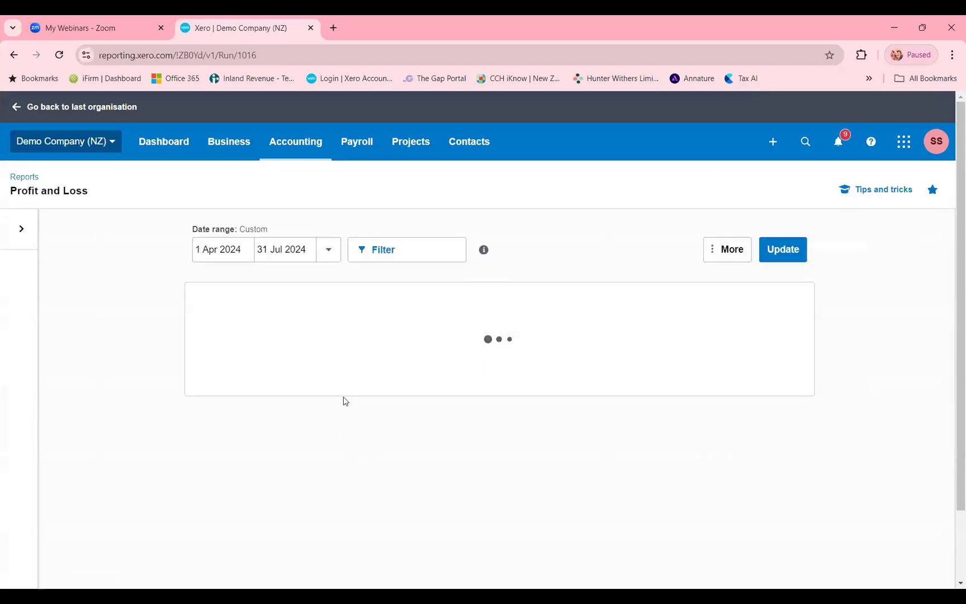
scroll(345, 401, down, 5)
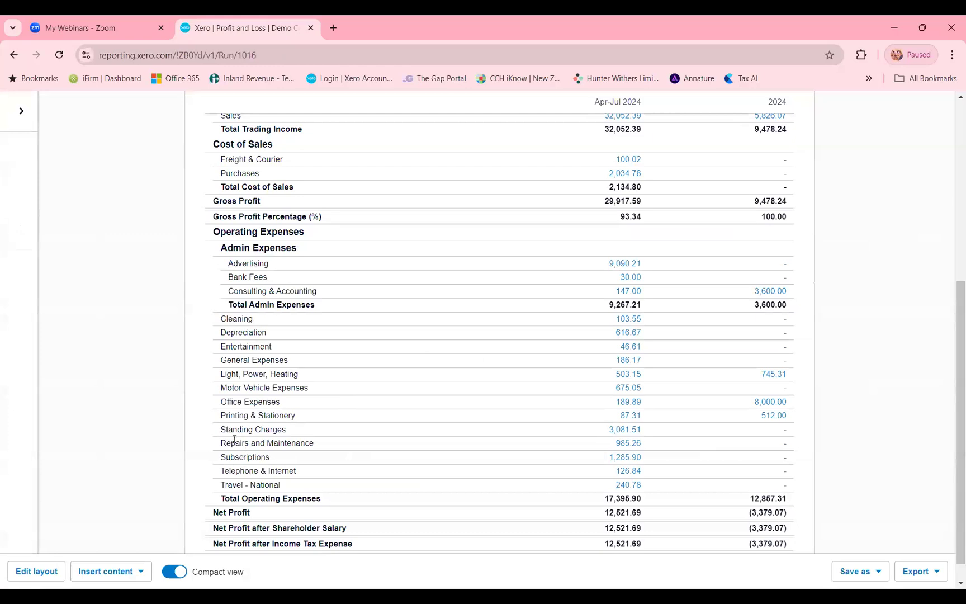
drag(223, 430, 289, 435)
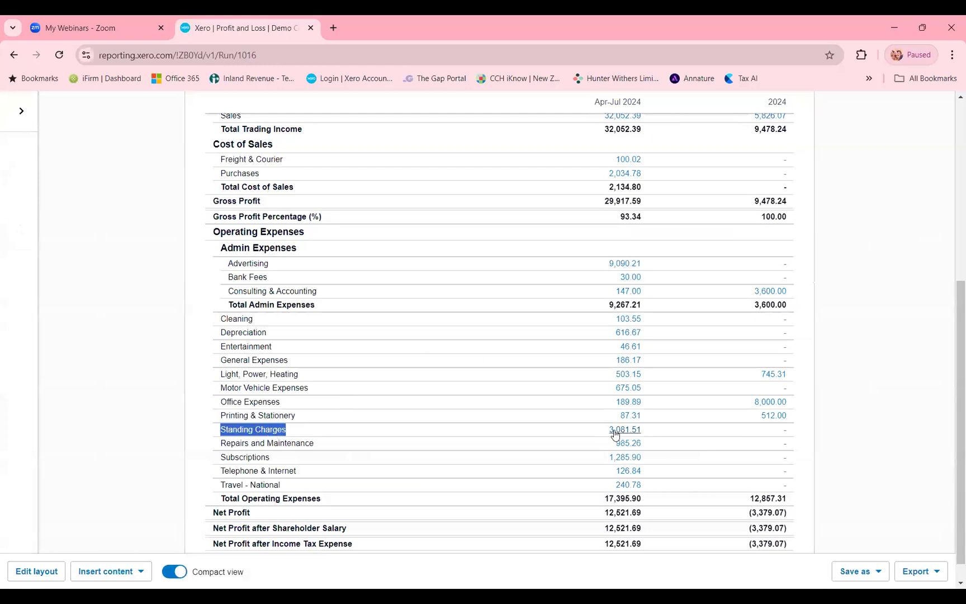
click(202, 420)
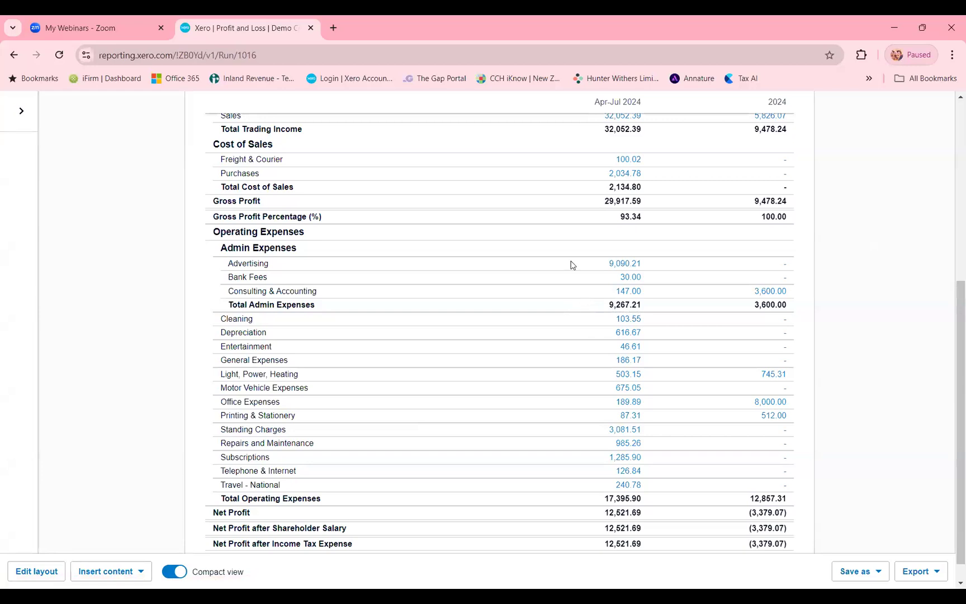
scroll(571, 263, up, 3)
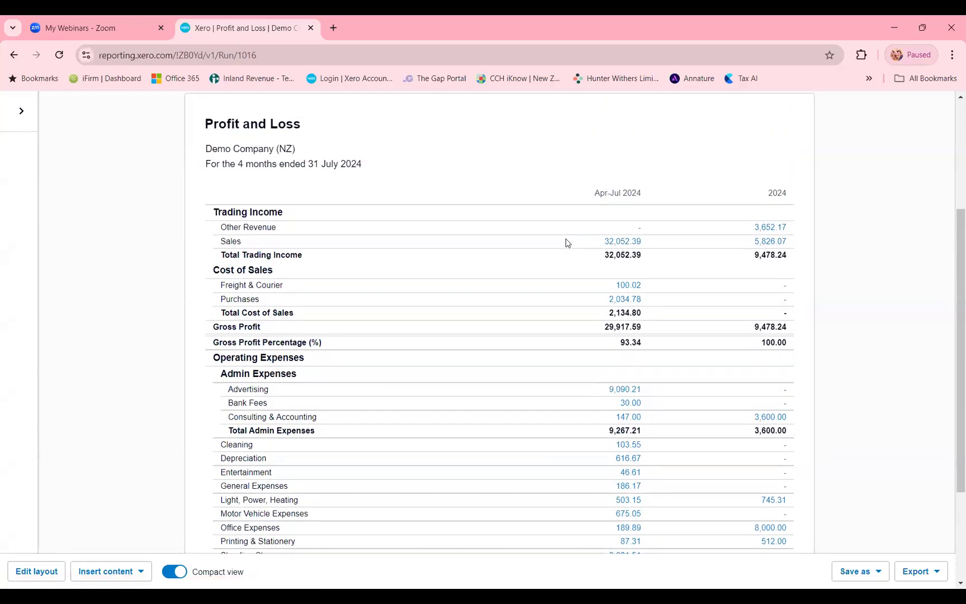
scroll(589, 269, down, 3)
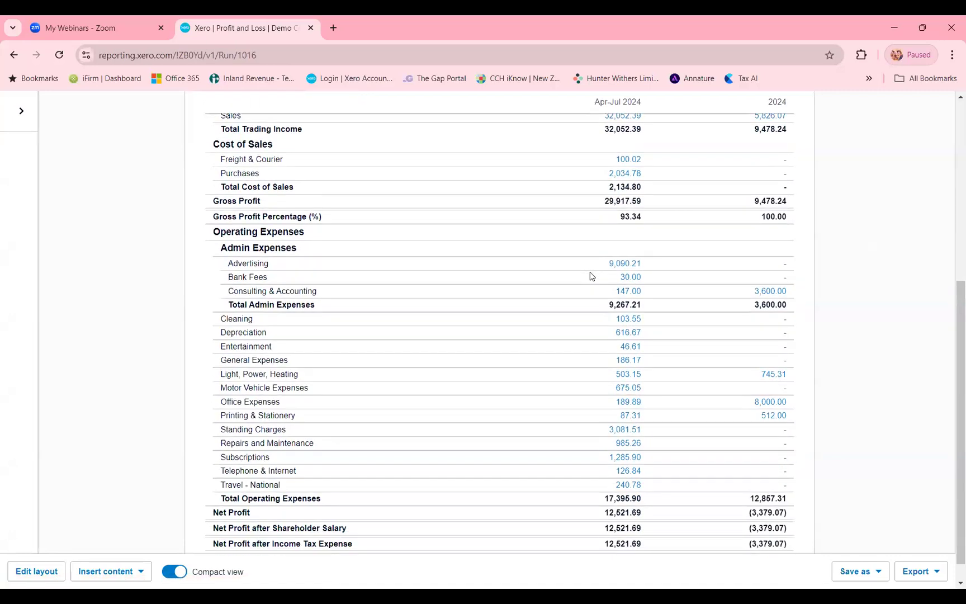
scroll(604, 324, down, 1)
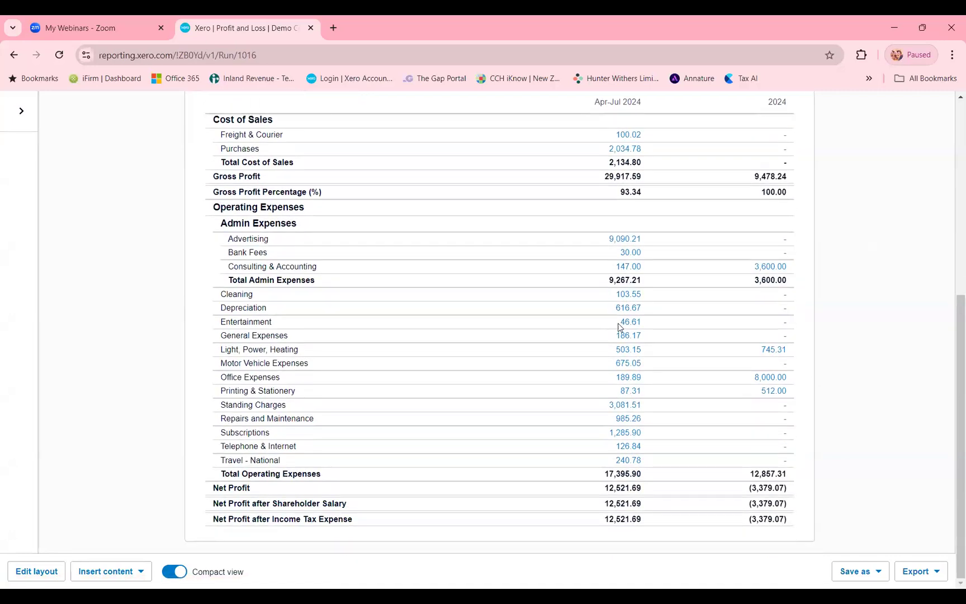
- Save the report as a custom report named Profit and Loss, make it the default, and look over the saved version
click(869, 573)
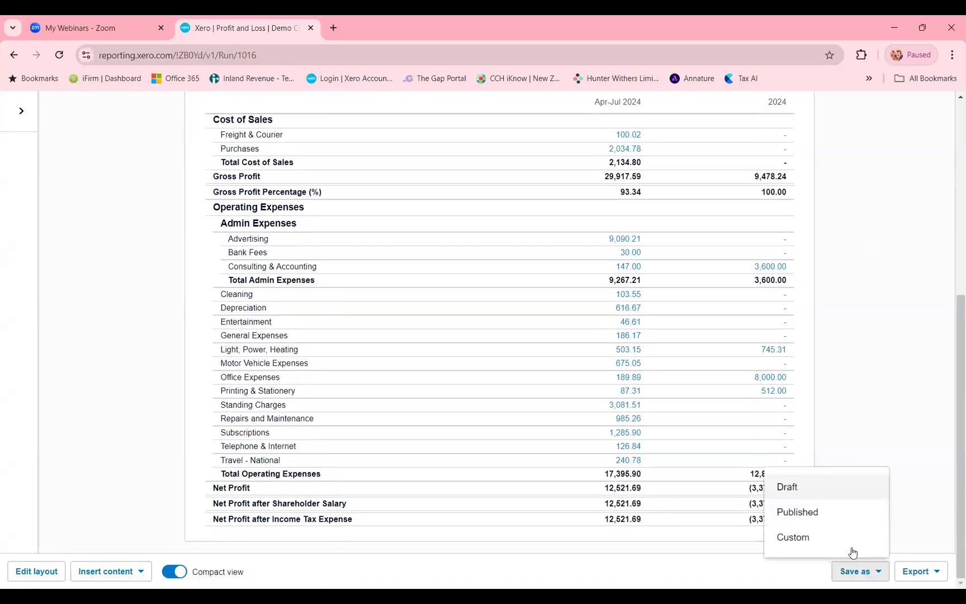
click(806, 537)
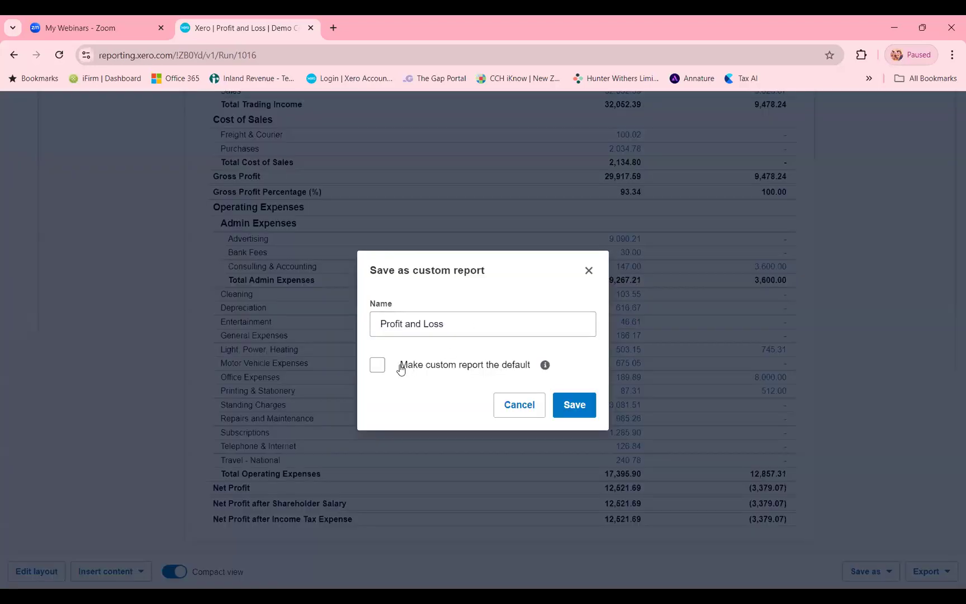
click(383, 368)
click(575, 413)
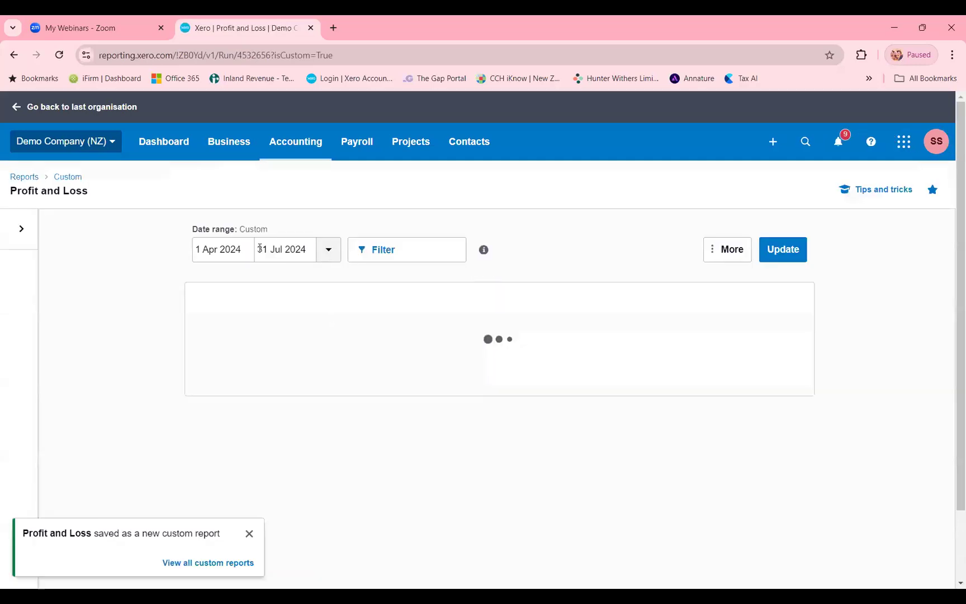
scroll(277, 347, down, 5)
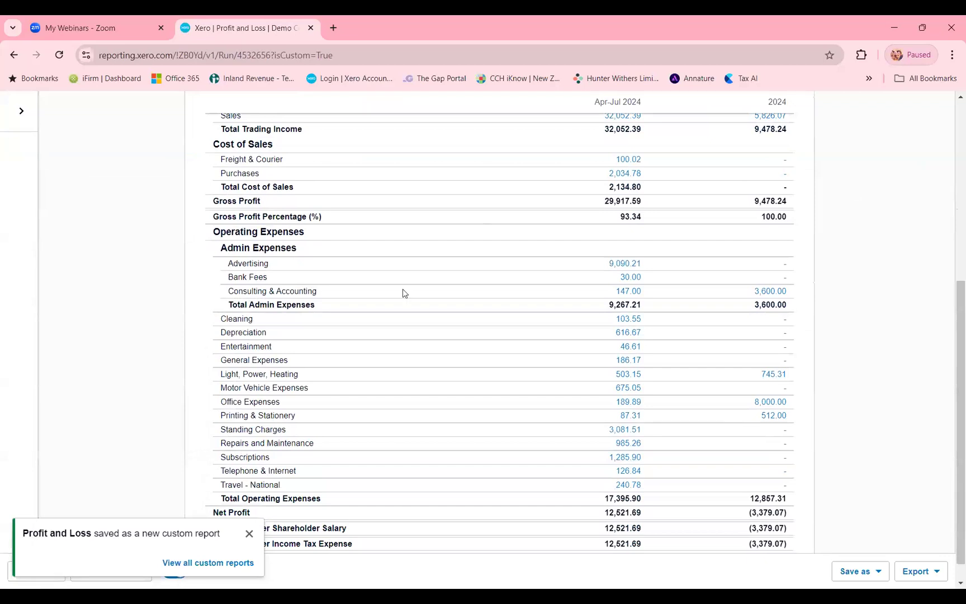
scroll(335, 341, down, 1)
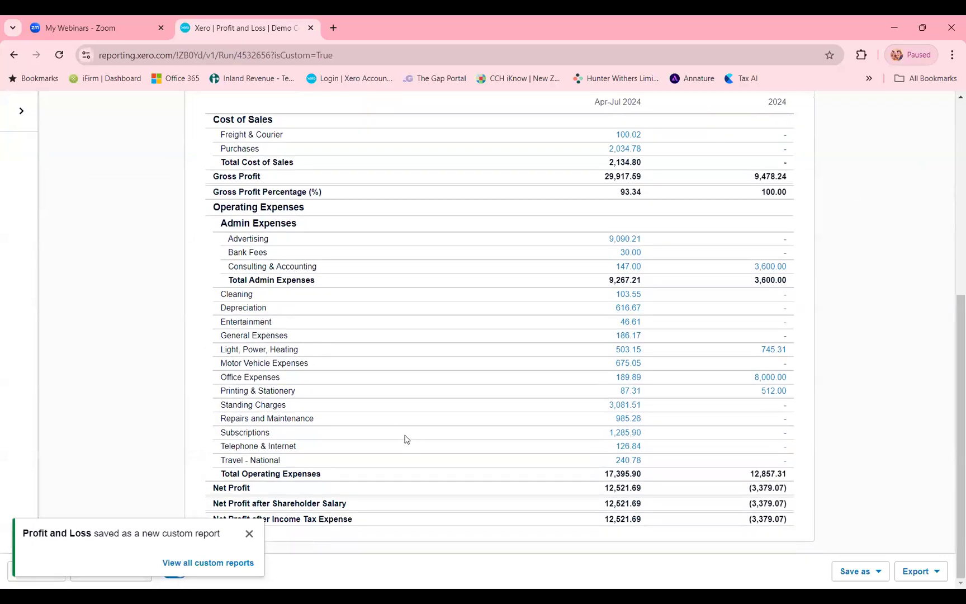
- Open the Balance Sheet report
scroll(436, 441, up, 6)
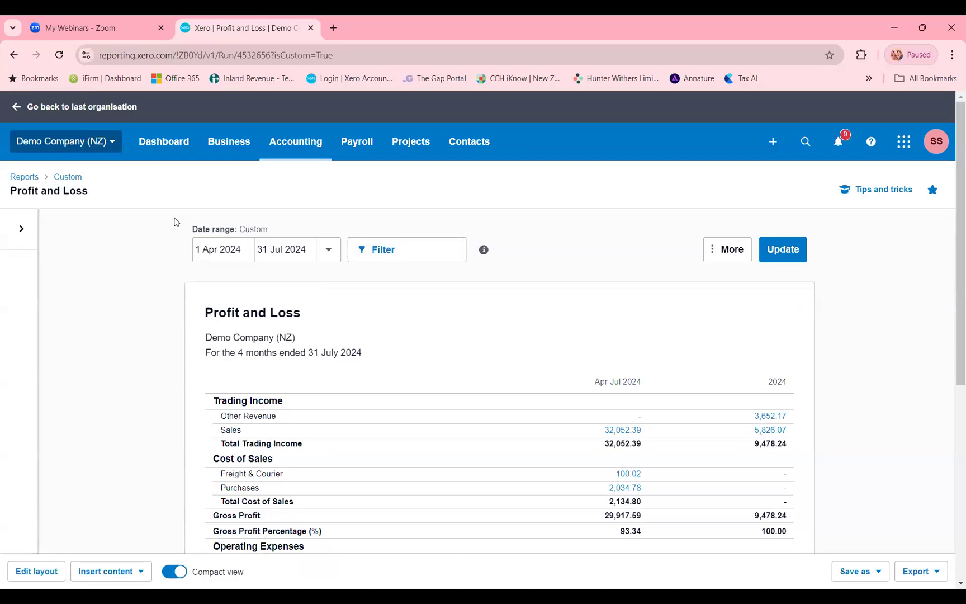
click(296, 148)
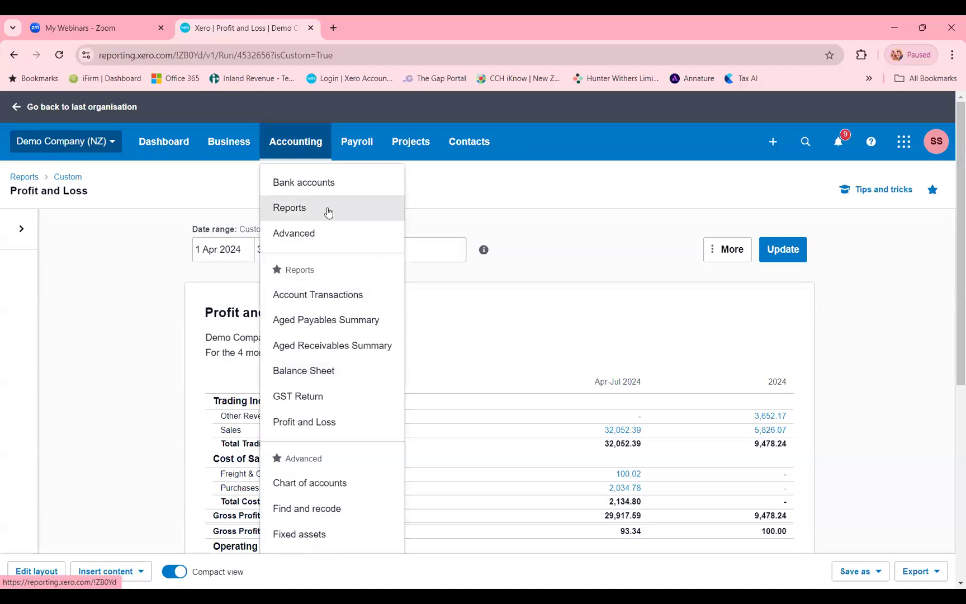
click(329, 380)
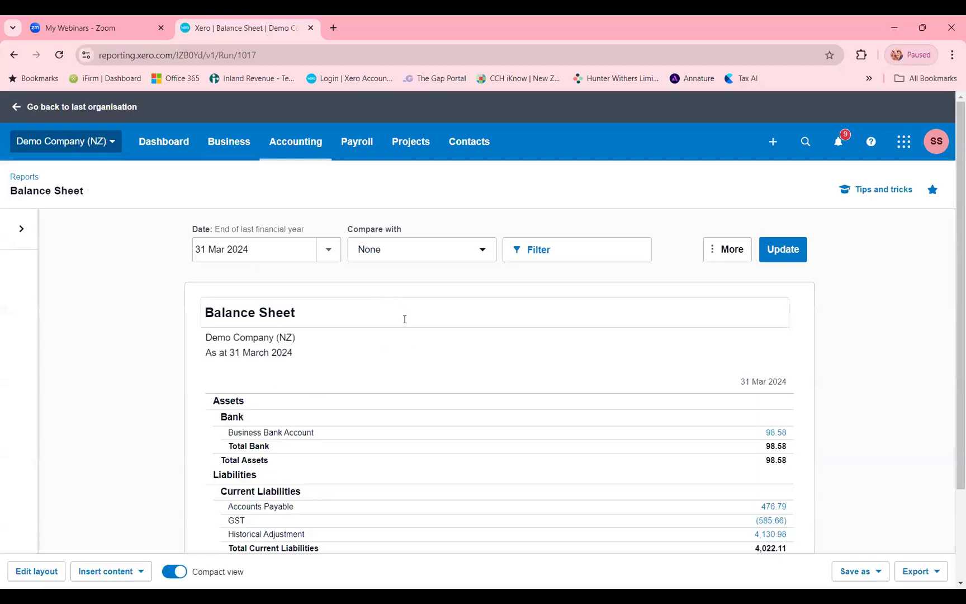
- Look over the Balance Sheet and add a date column to its layout
scroll(405, 313, down, 1)
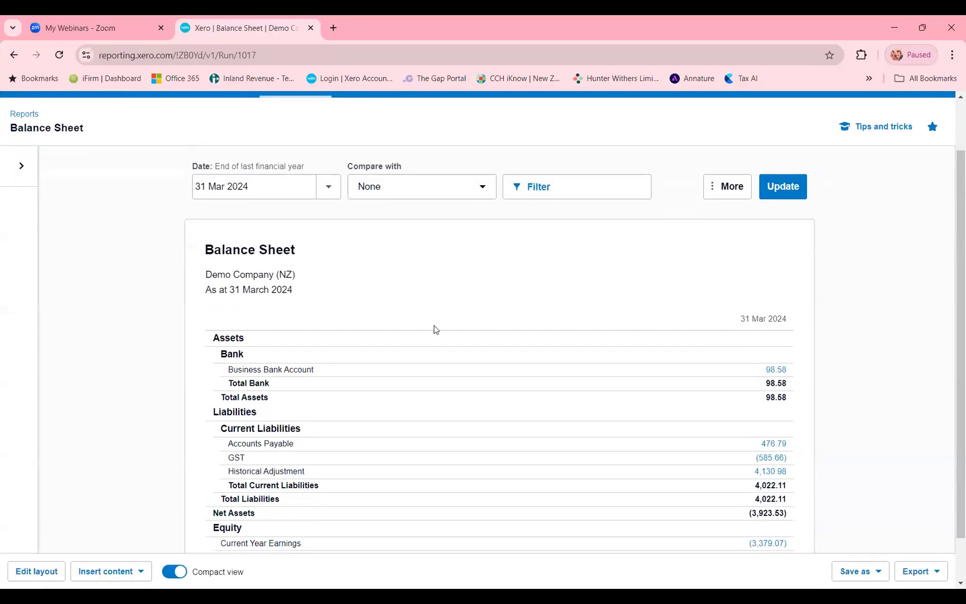
scroll(433, 329, down, 1)
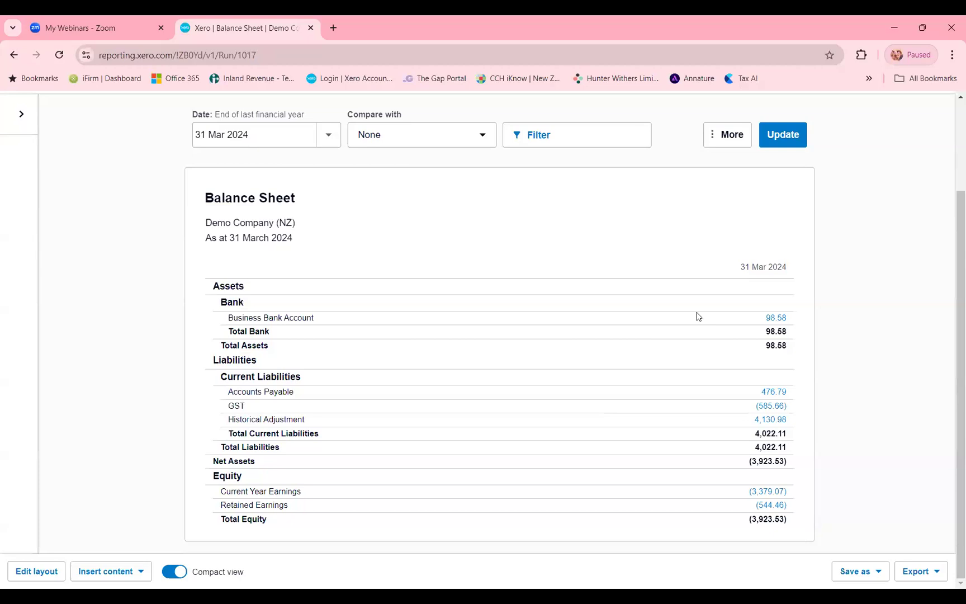
scroll(269, 213, up, 1)
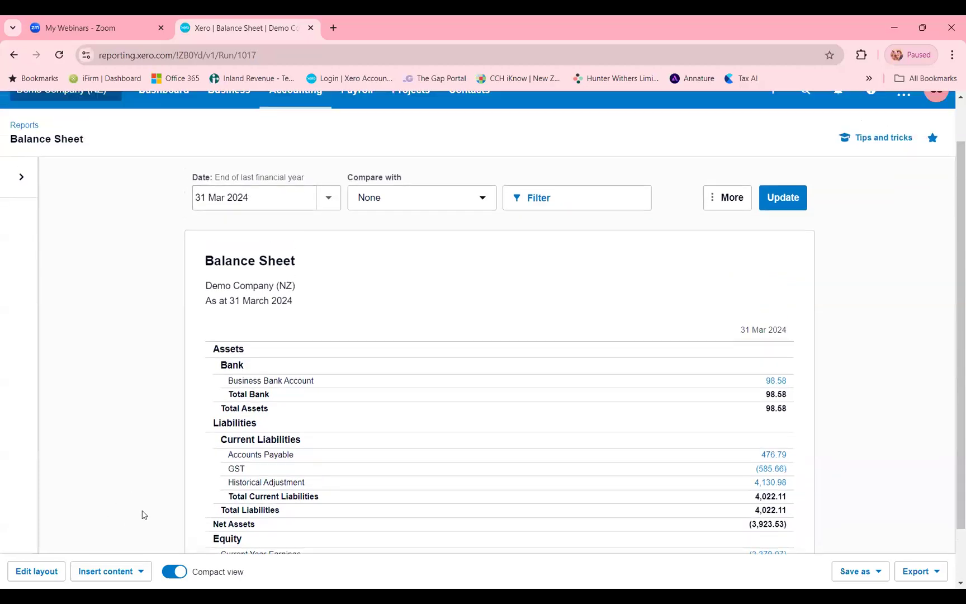
click(34, 573)
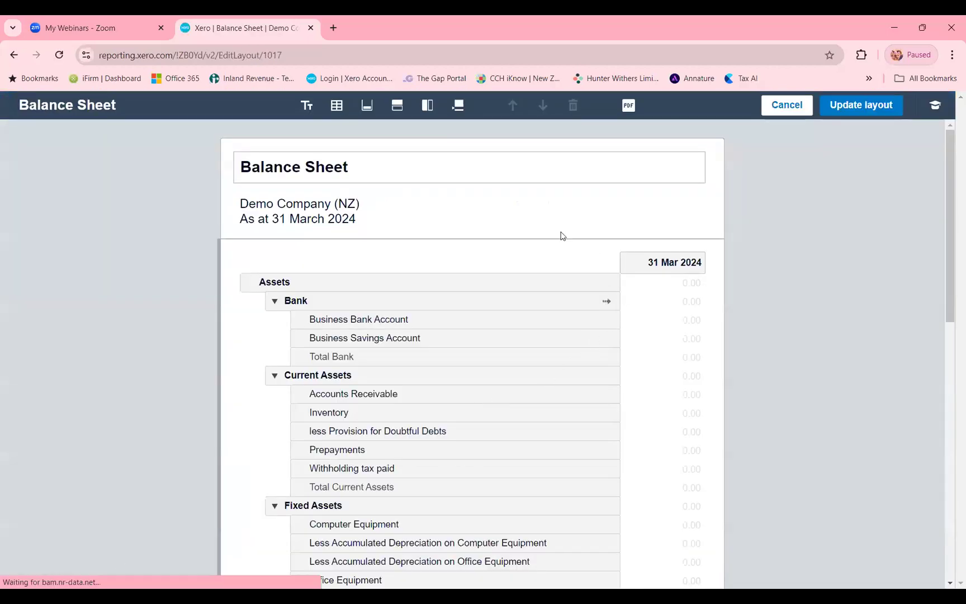
click(427, 111)
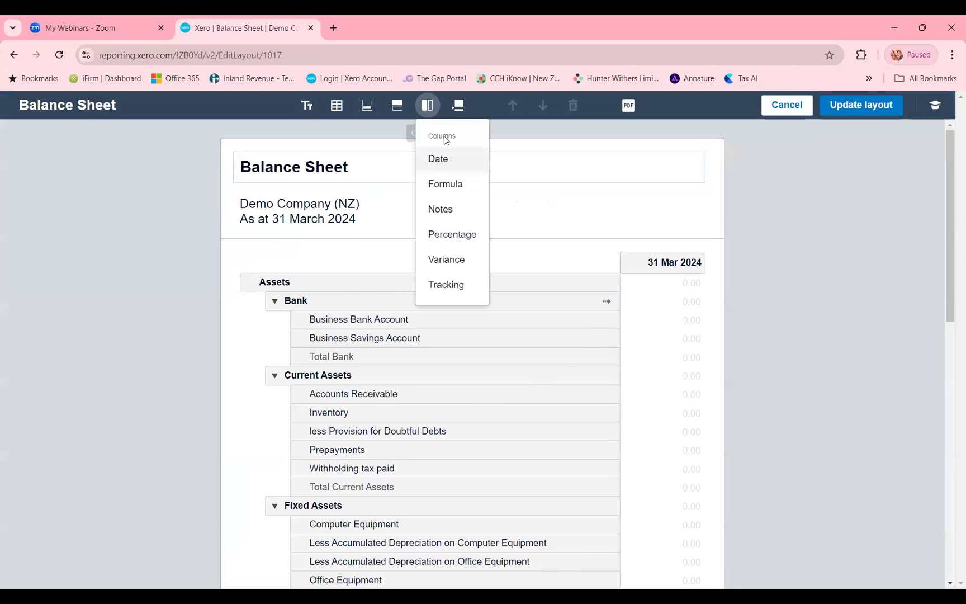
click(446, 160)
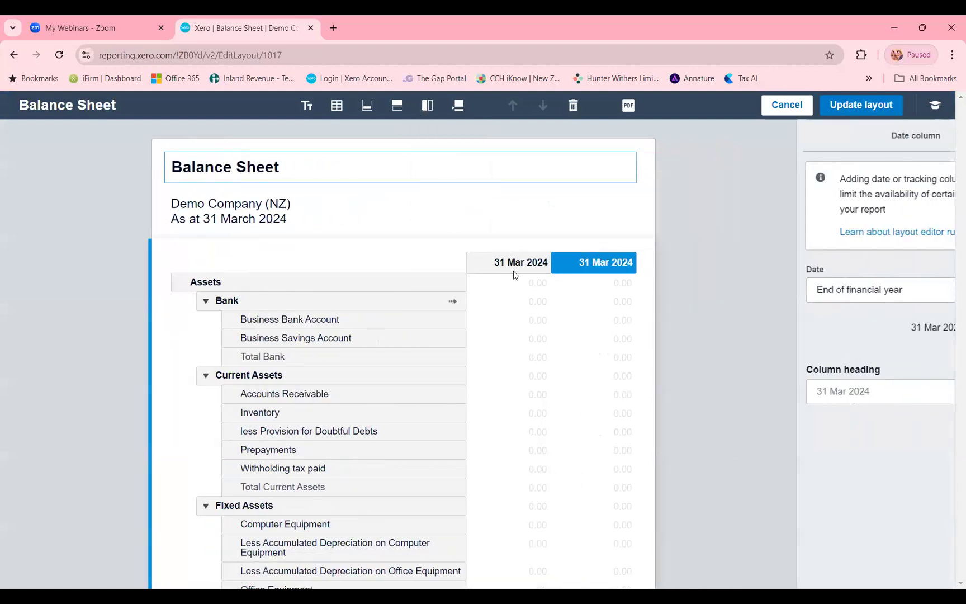
- Set the added date column to End of month with the date 31 Jul 2024
click(855, 289)
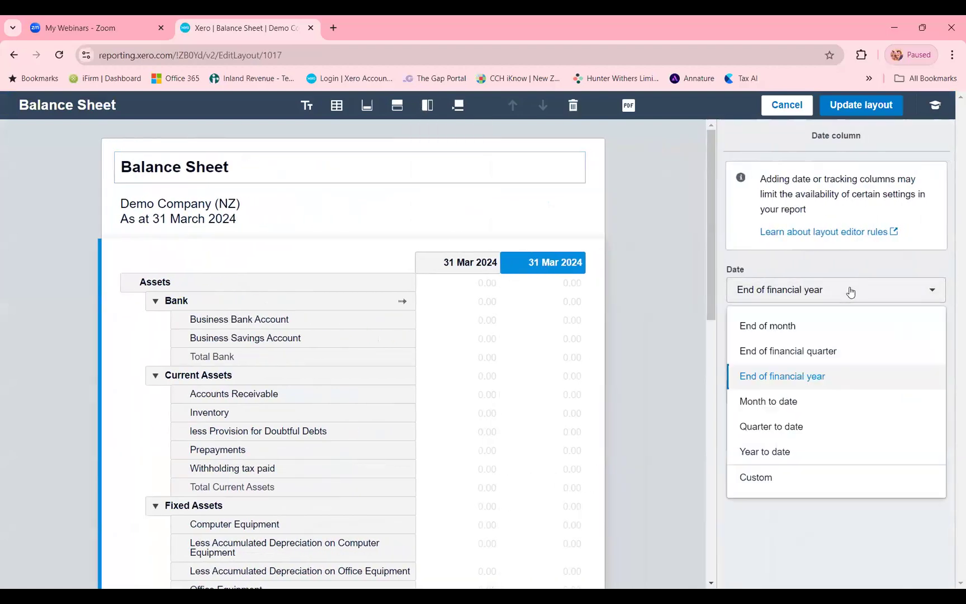
click(784, 327)
click(904, 329)
click(929, 329)
click(929, 331)
click(928, 330)
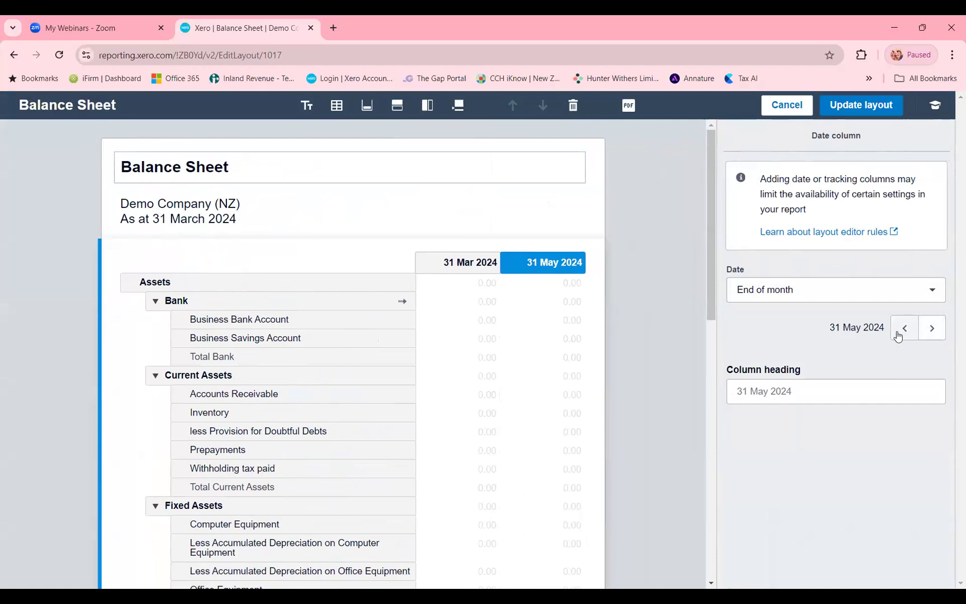
click(928, 331)
click(931, 327)
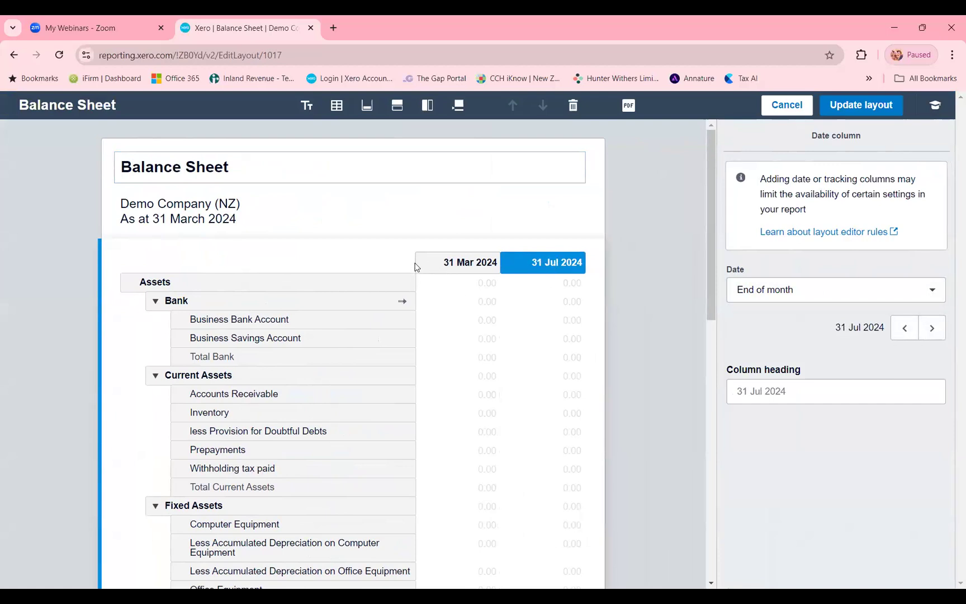
- Move the 31 Jul 2024 column ahead of the 31 Mar 2024 column, and apply the layout to review both dates
drag(543, 265, 466, 264)
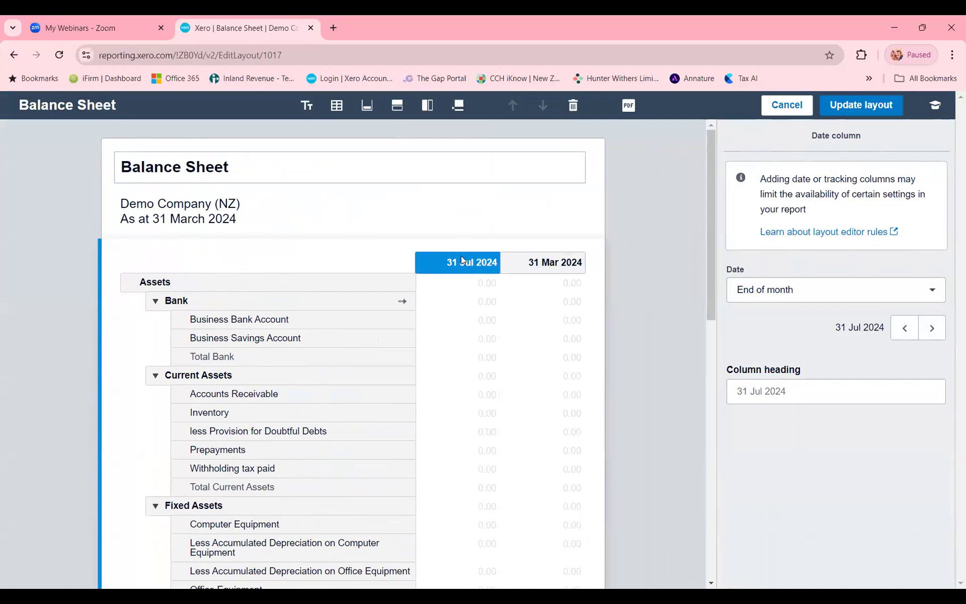
click(843, 112)
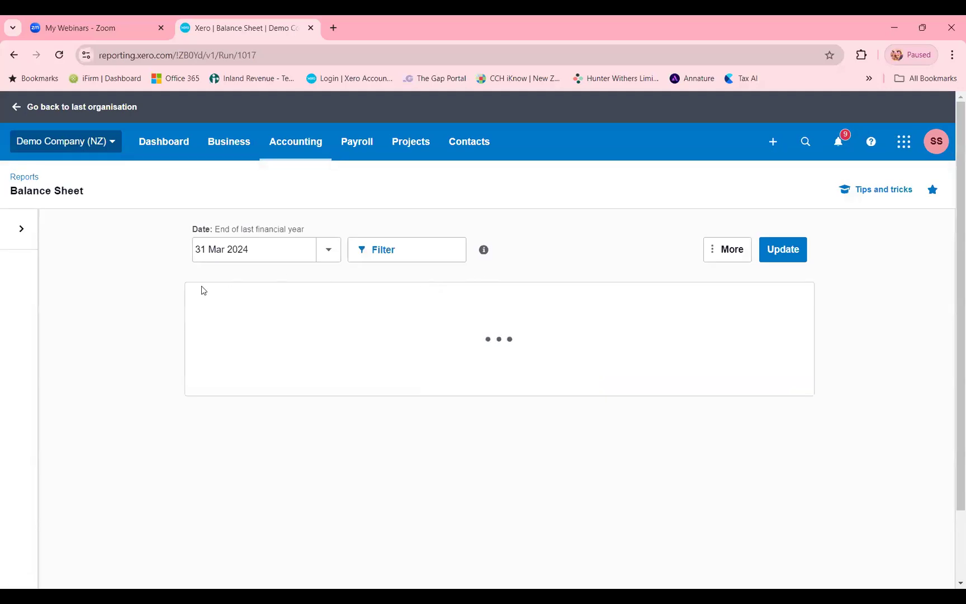
scroll(636, 341, down, 3)
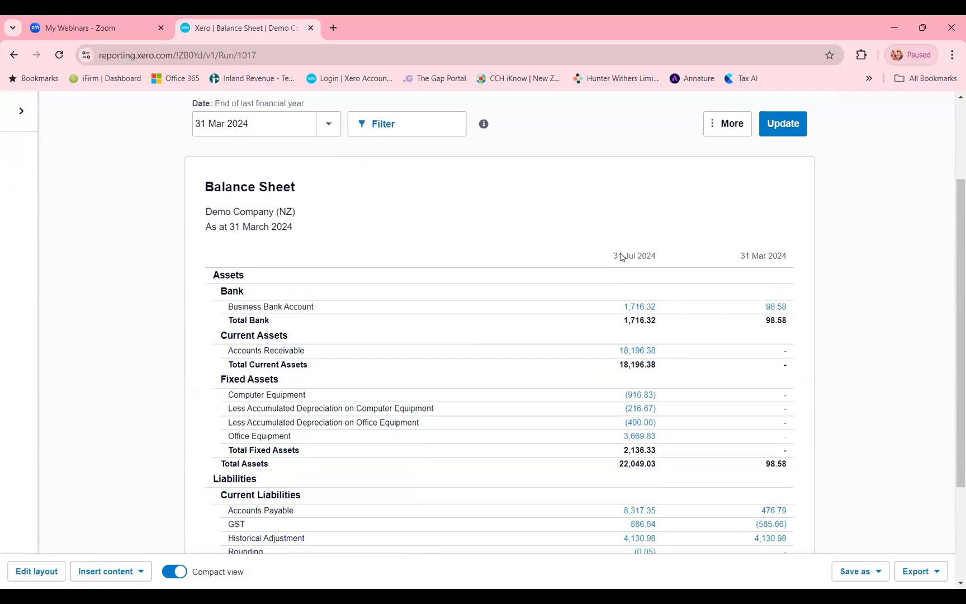
scroll(586, 248, down, 1)
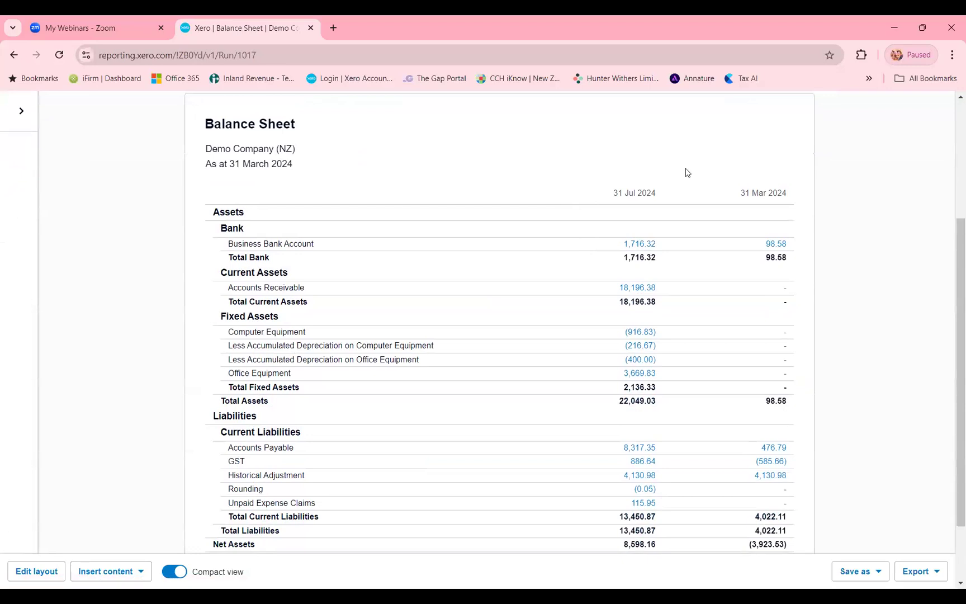
scroll(686, 171, down, 1)
scroll(681, 148, up, 1)
scroll(798, 385, down, 1)
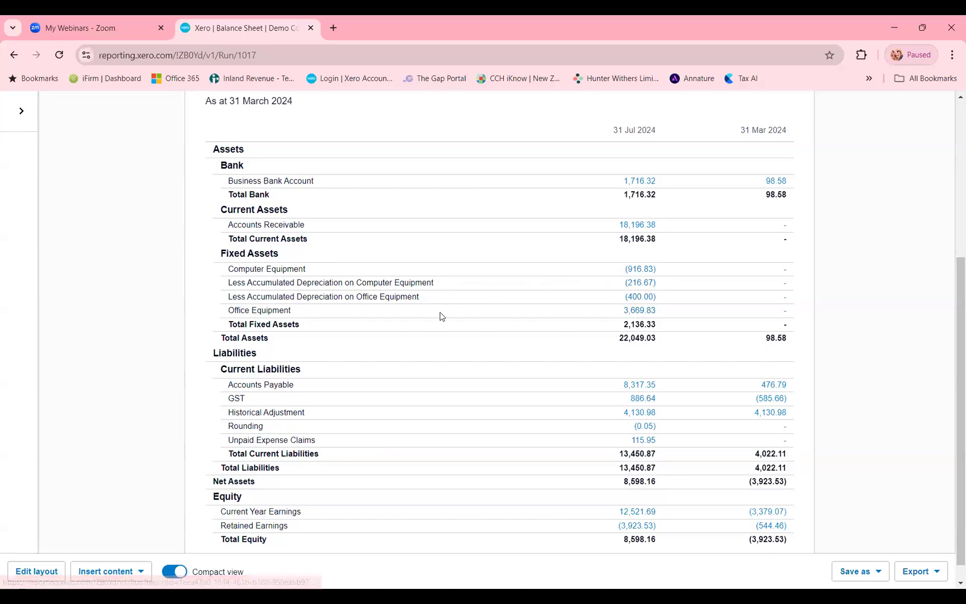
- Group the four Fixed Assets accounts, from Computer Equipment to Office Equipment, under the heading Property Plant and Equipment
click(31, 571)
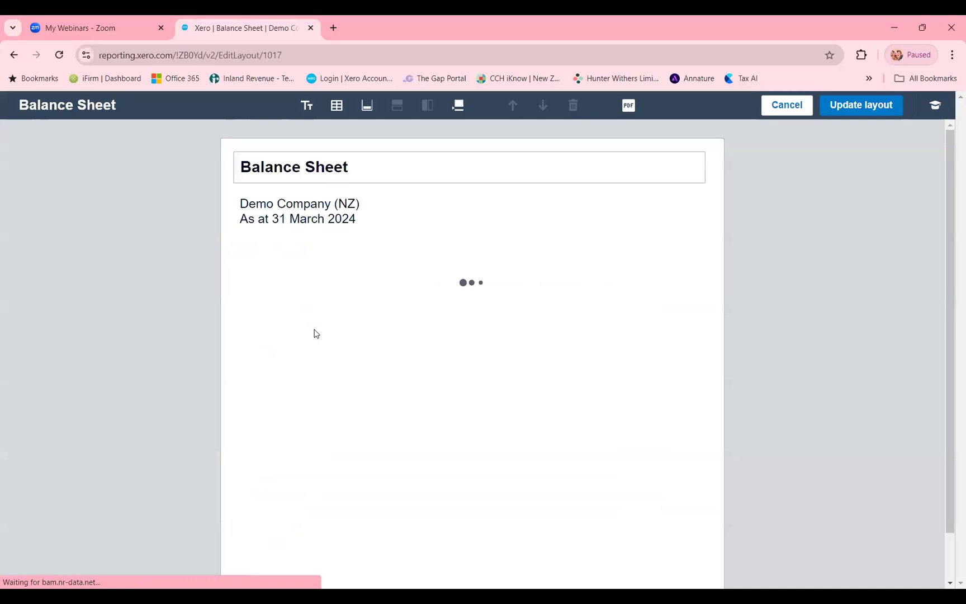
scroll(317, 327, down, 2)
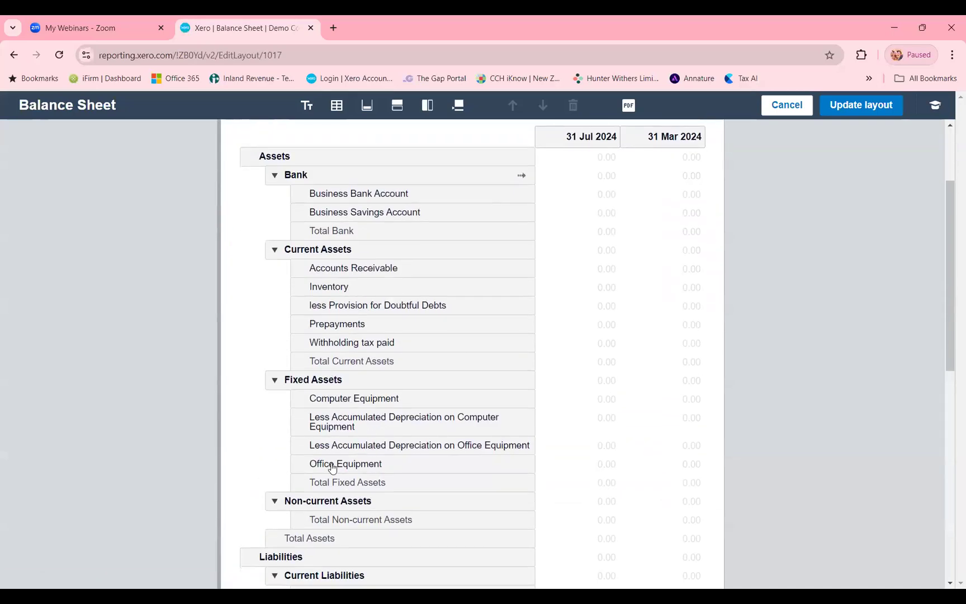
click(352, 401)
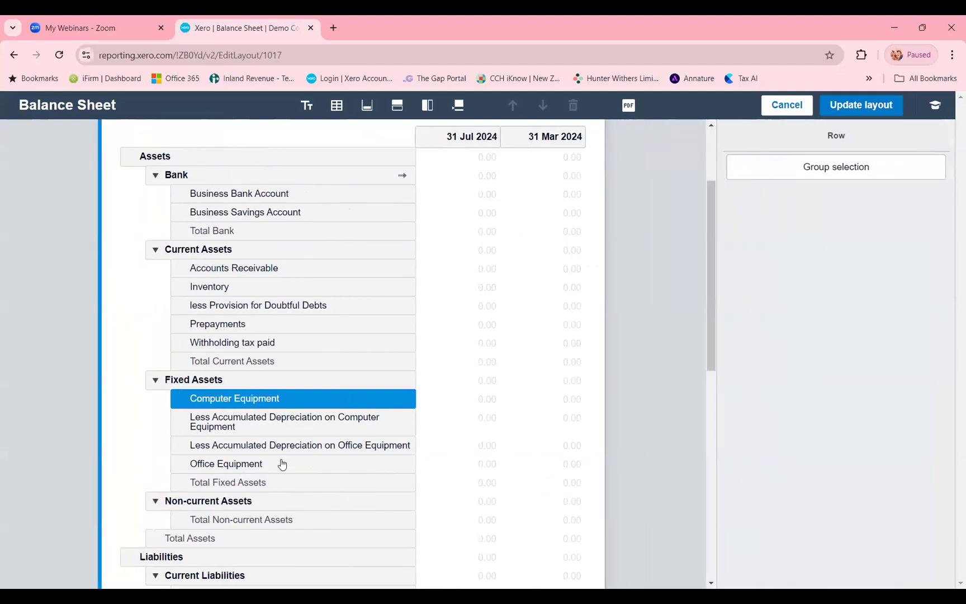
shift+click(243, 466)
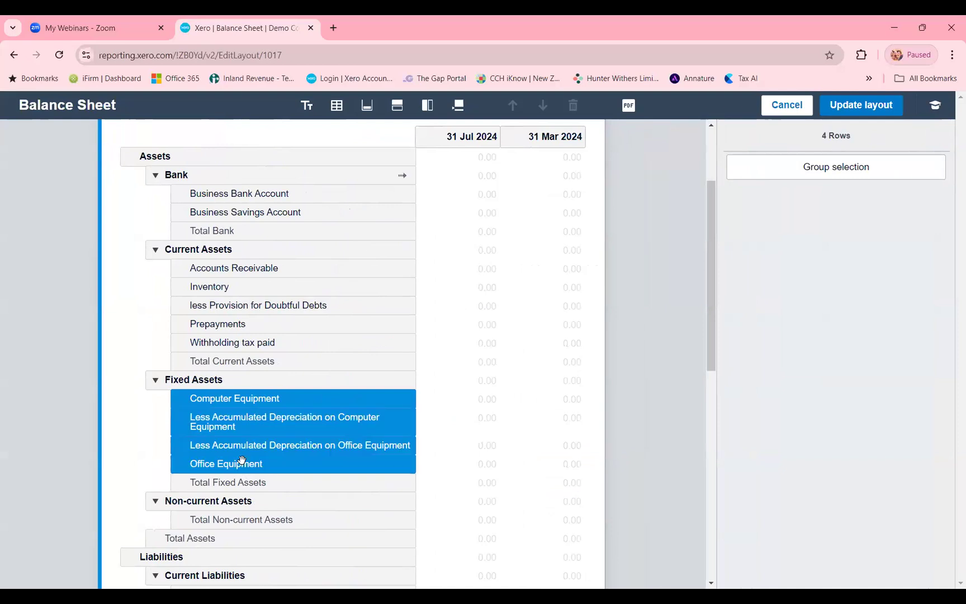
click(812, 171)
click(762, 334)
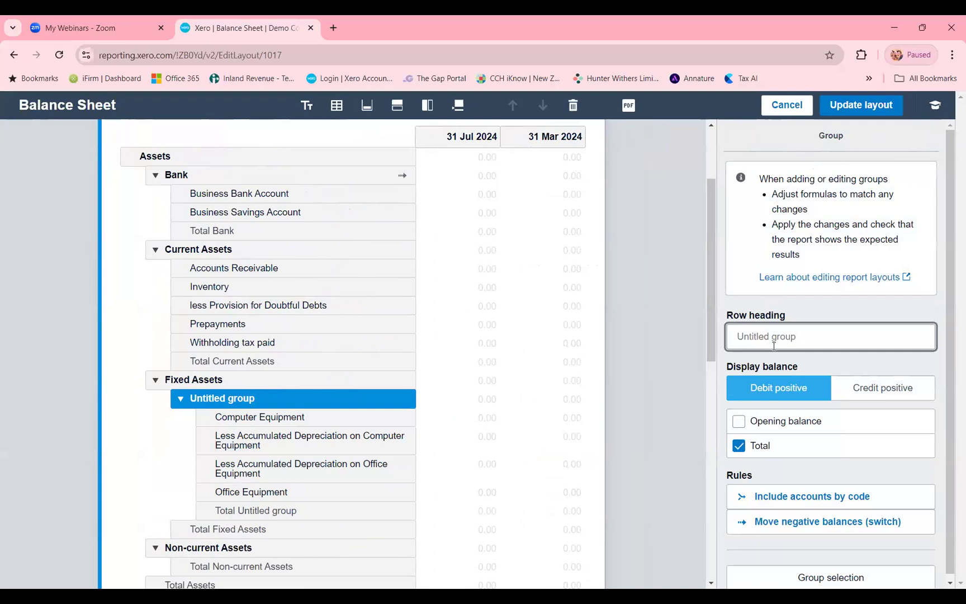
text(P)
text(roperty Plant and Equipment)
click(176, 444)
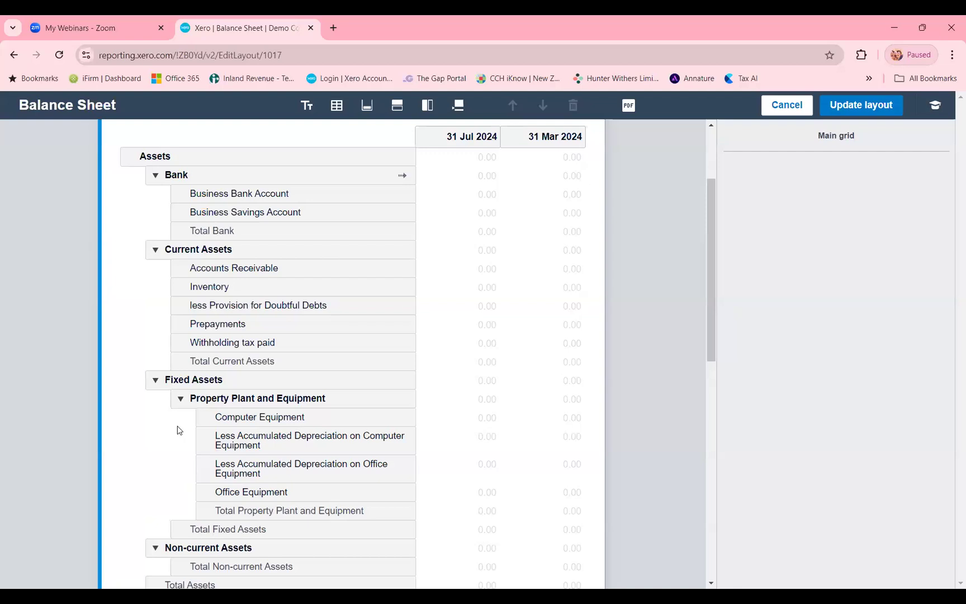
- Collapse the Property Plant and Equipment group into a single line and apply the layout to check the report
click(180, 397)
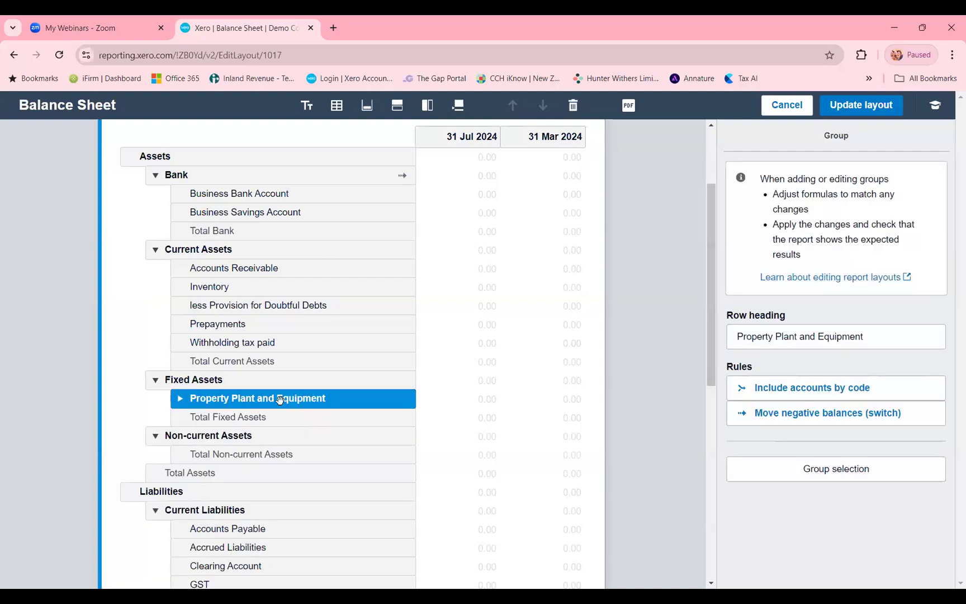
click(864, 106)
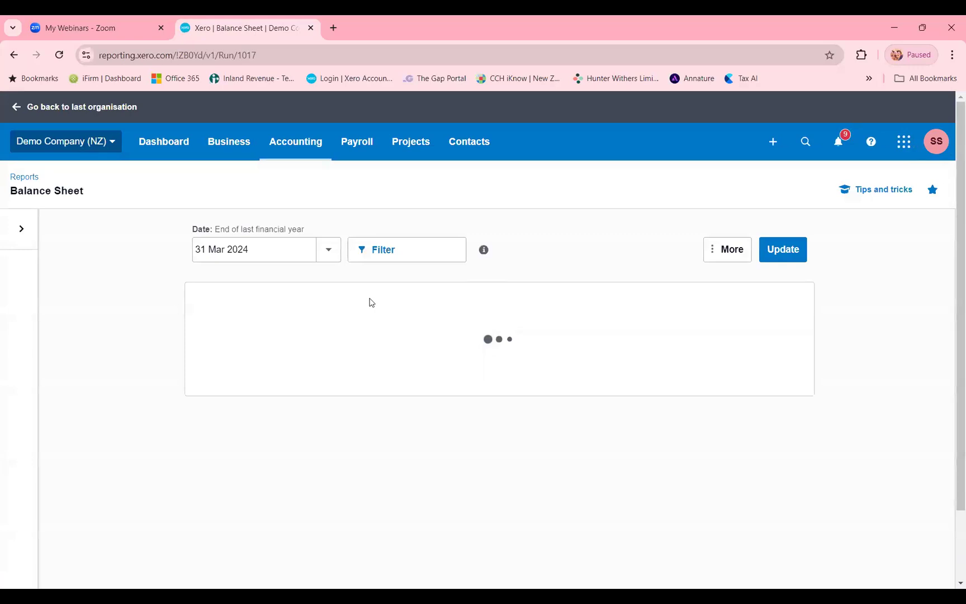
scroll(371, 345, down, 3)
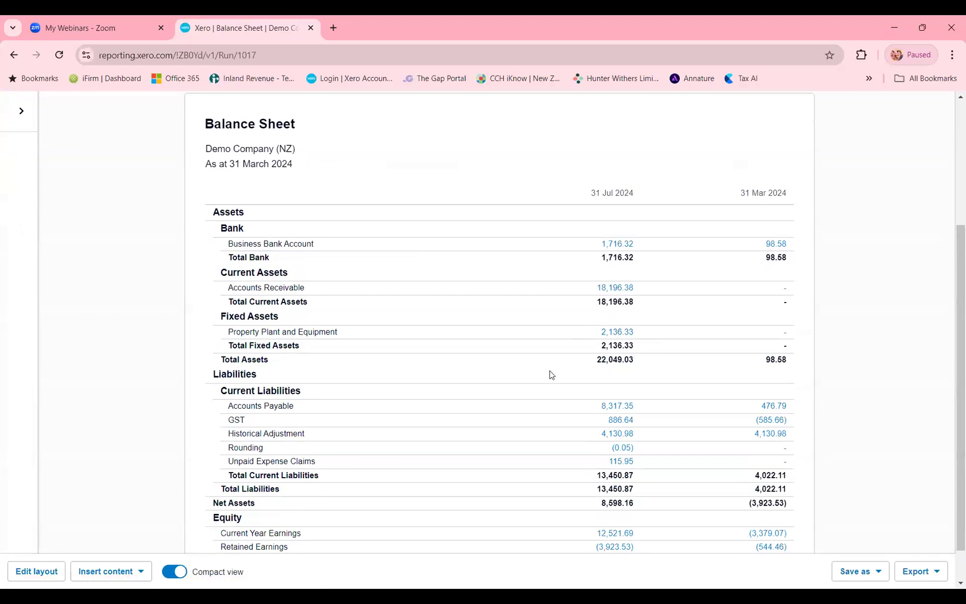
scroll(532, 370, down, 1)
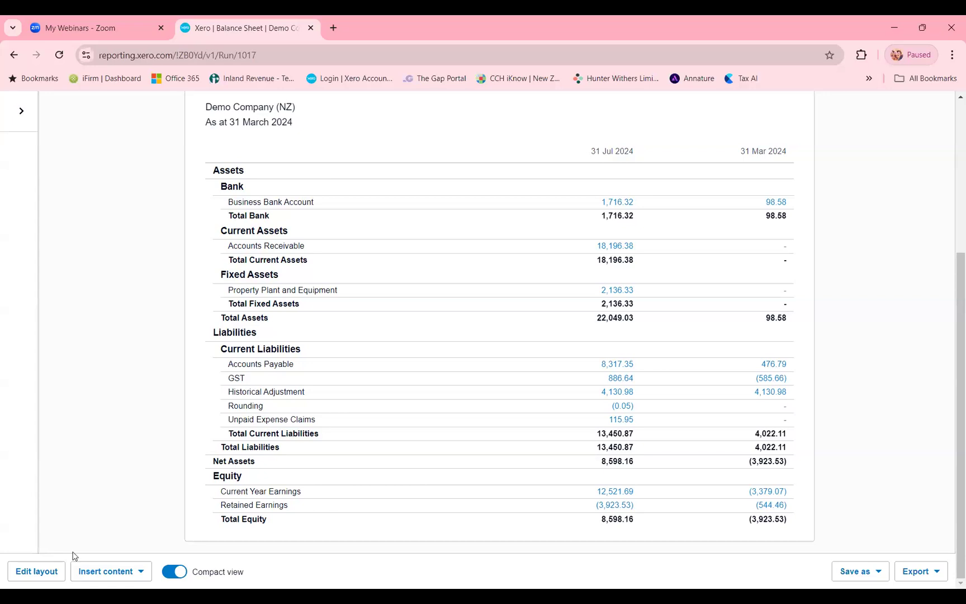
- Move the Owner A Drawings and Owner A Funds Introduced rows from Equity to the end of Current Liabilities in the layout
click(40, 571)
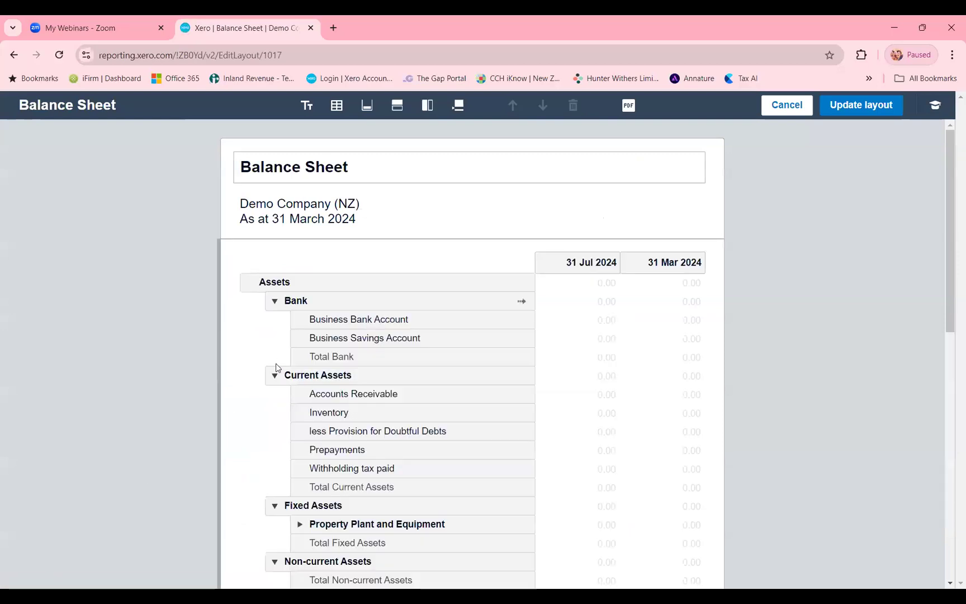
scroll(250, 397, down, 7)
scroll(258, 403, down, 2)
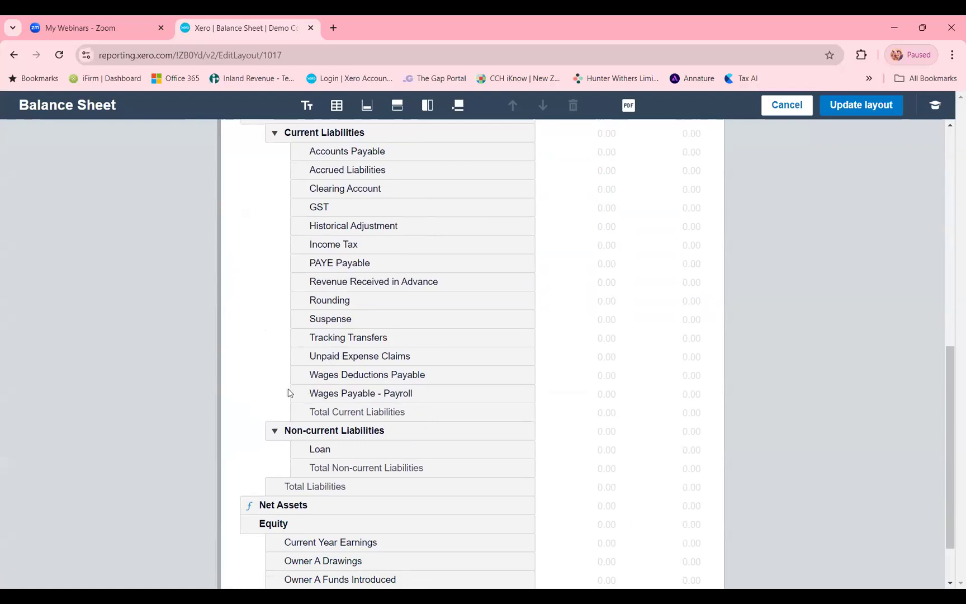
scroll(288, 394, down, 1)
click(321, 516)
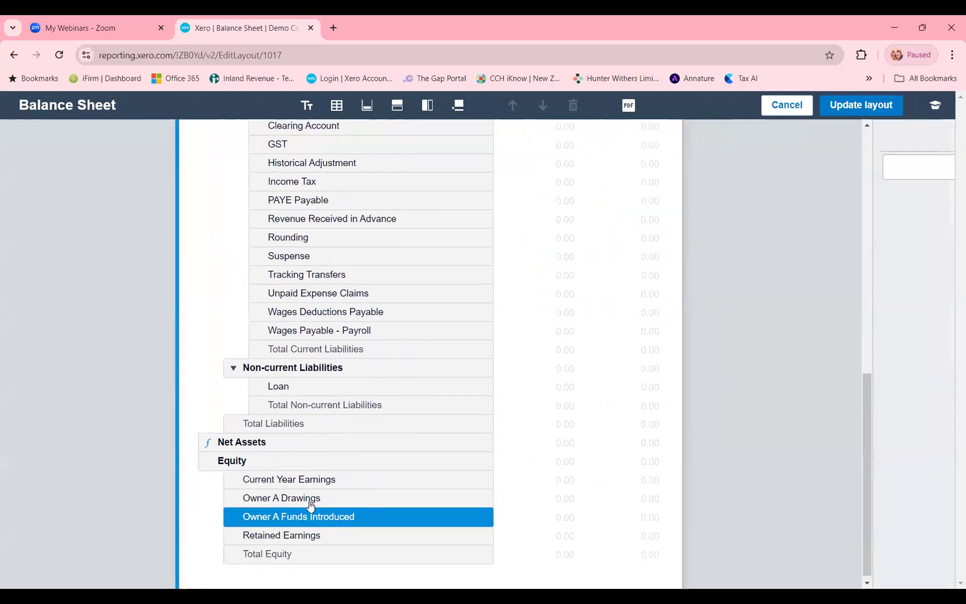
shift+click(239, 493)
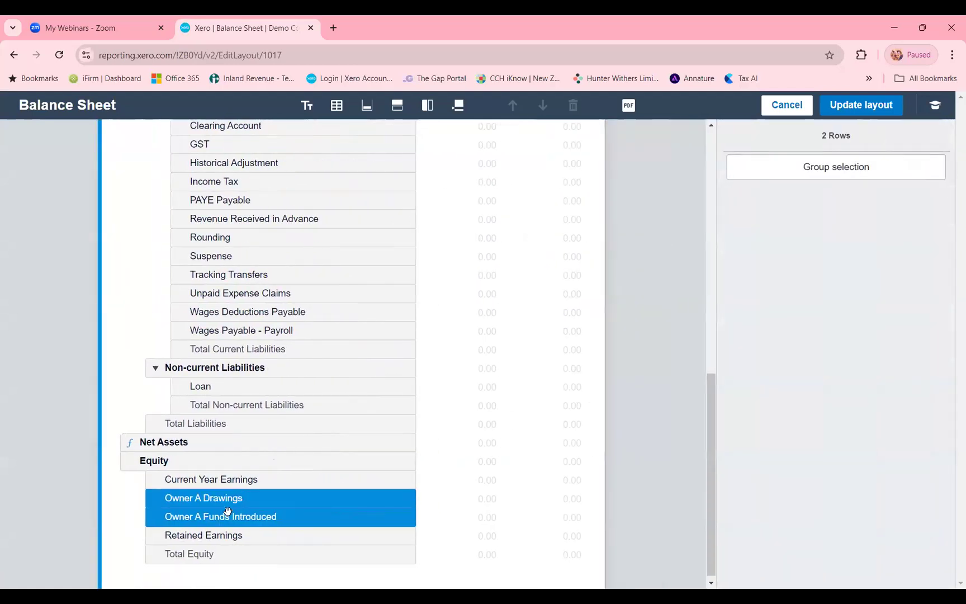
drag(247, 440, 246, 422)
scroll(245, 422, up, 3)
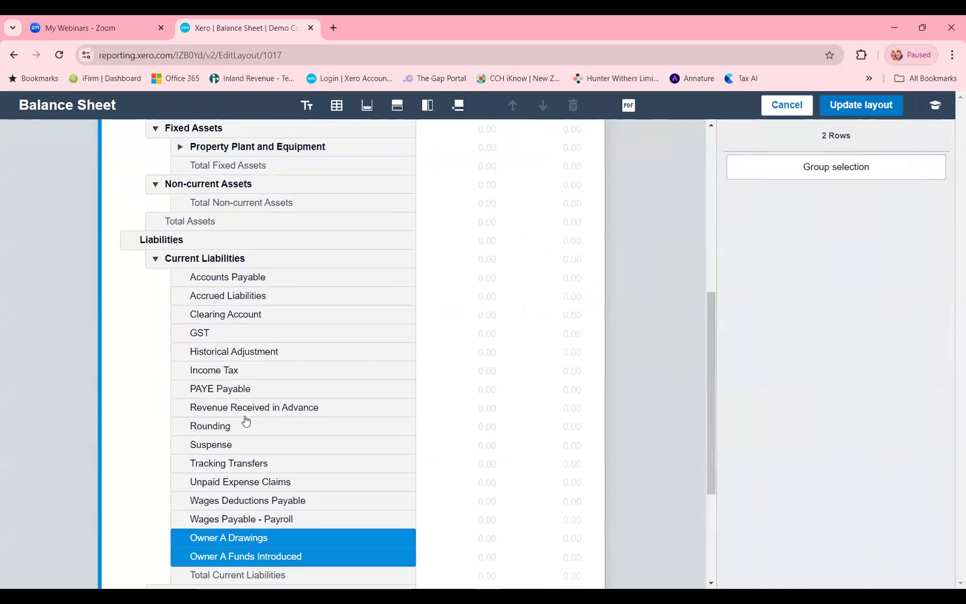
scroll(246, 525, down, 1)
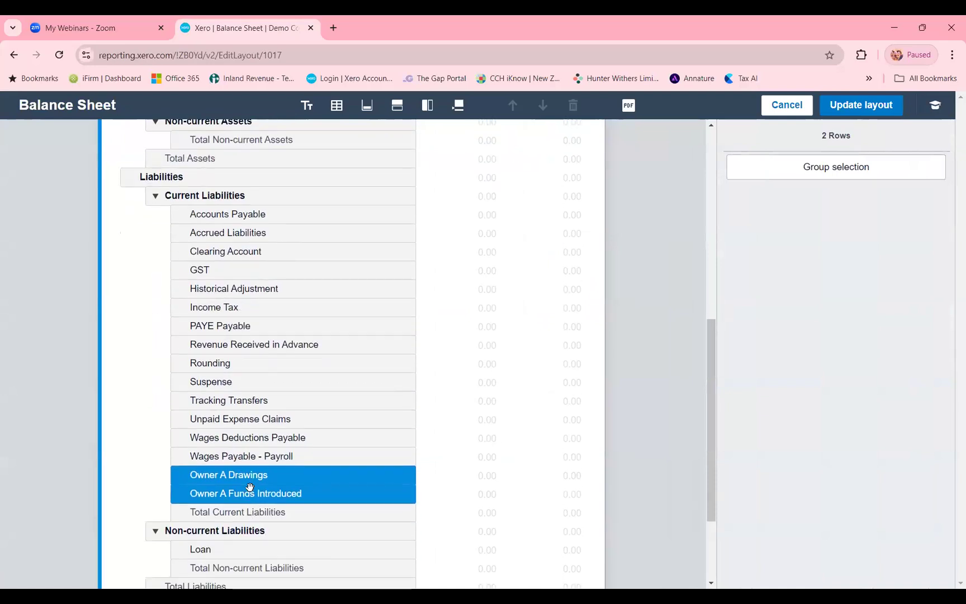
- Group the two Owner A rows as a collapsed Shareholder Current Account line and apply the layout to the report
click(838, 167)
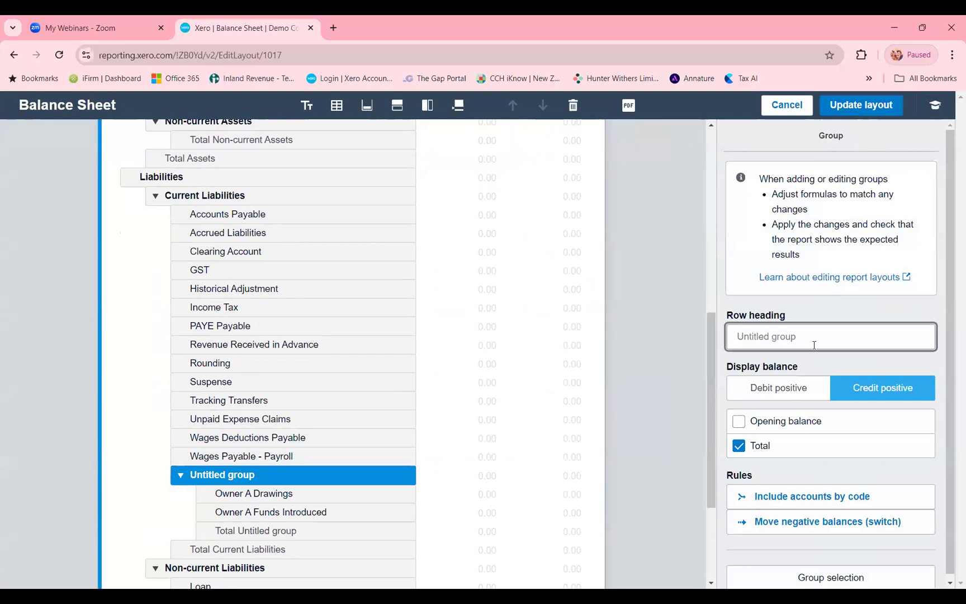
text(Shareholder Current Account)
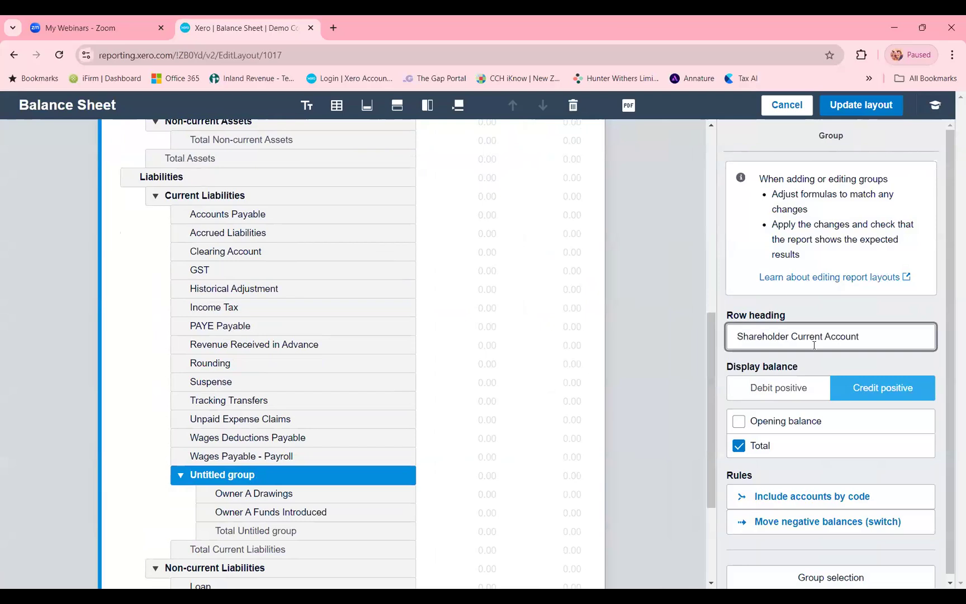
click(189, 494)
click(180, 475)
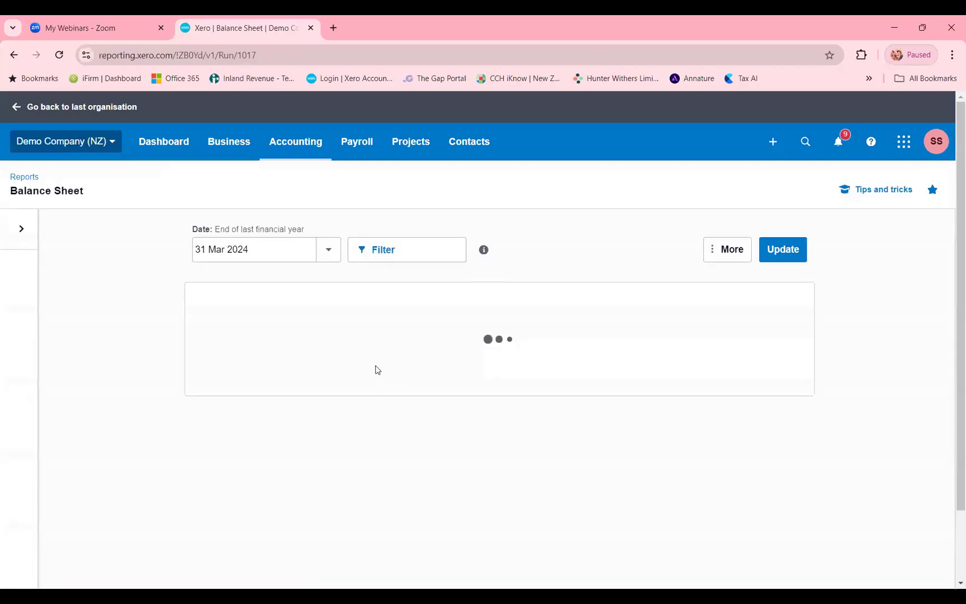
scroll(300, 435, down, 4)
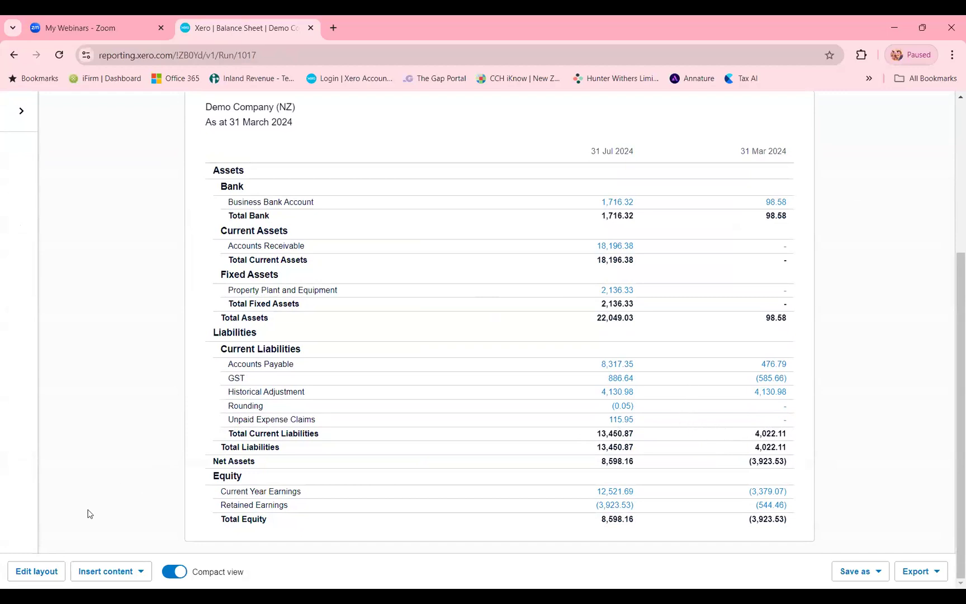
- Reopen the Balance Sheet layout and move the Withholding tax paid row from Current Assets to directly above Income Tax in Current Liabilities
click(45, 573)
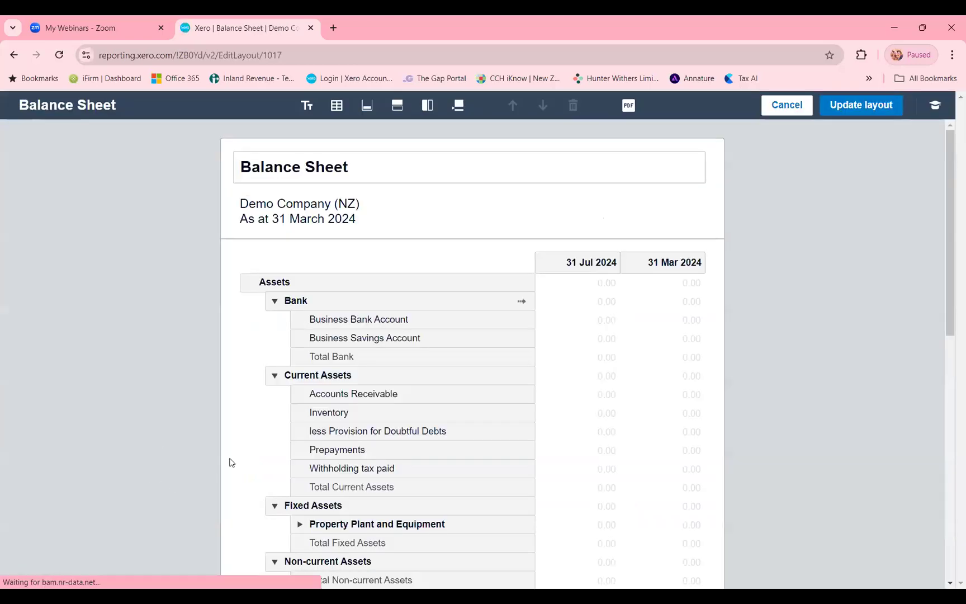
scroll(346, 413, down, 5)
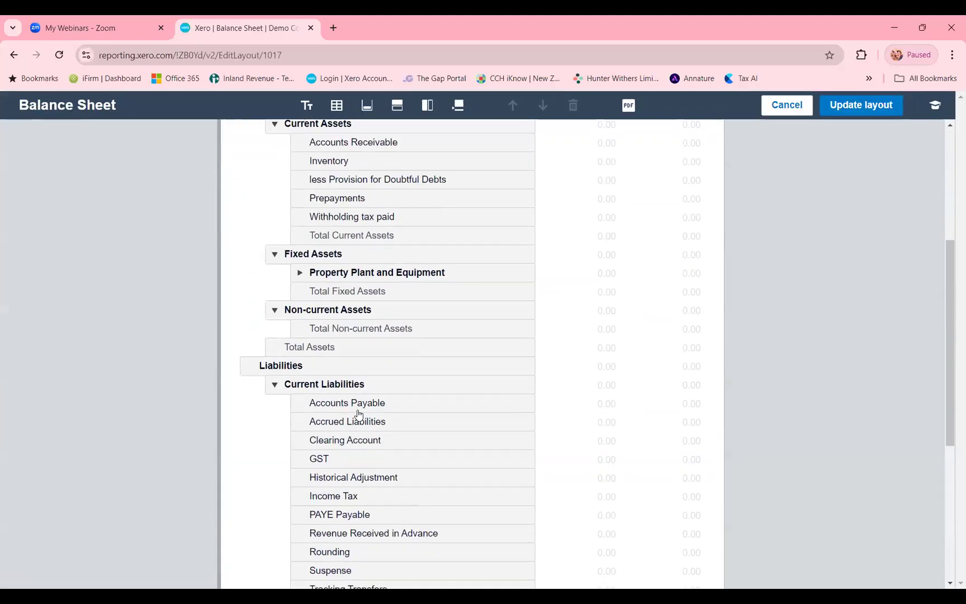
scroll(358, 414, down, 2)
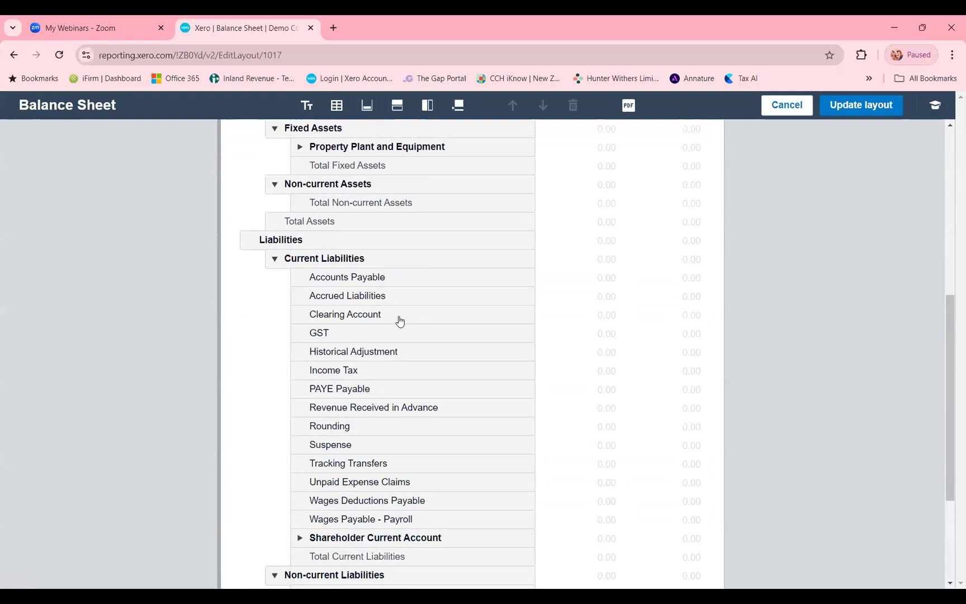
scroll(399, 325, up, 2)
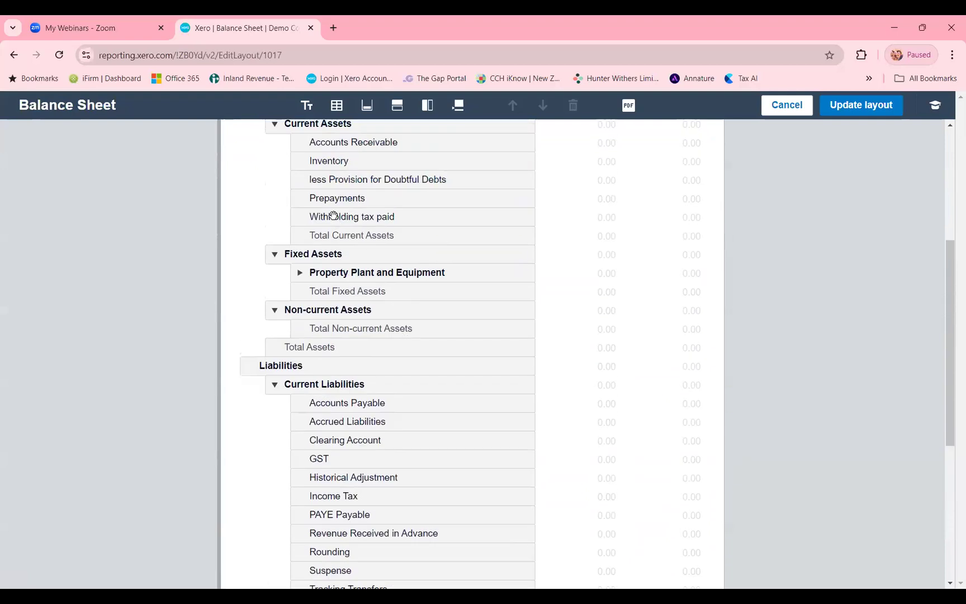
click(333, 217)
drag(233, 219, 250, 492)
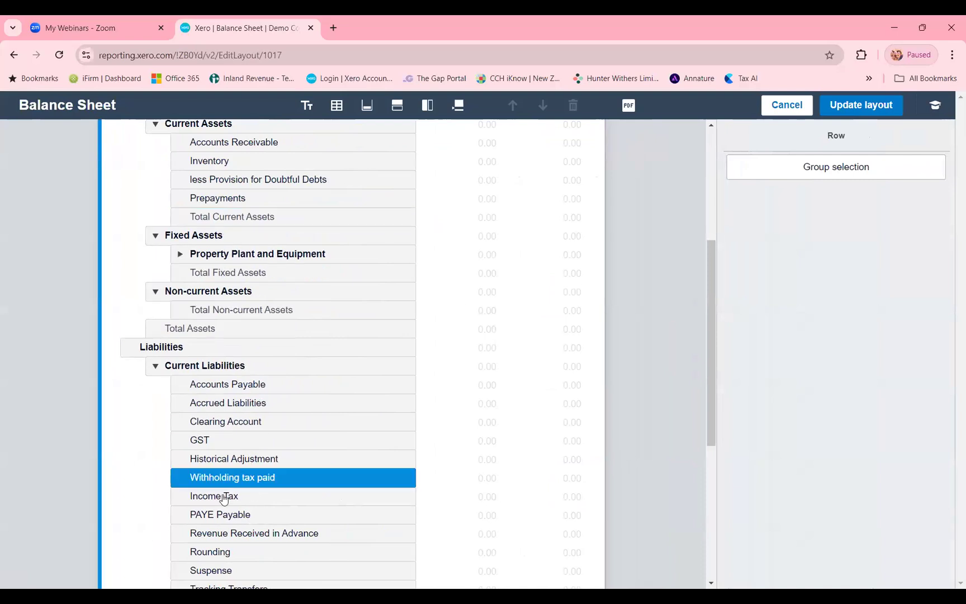
- Group Withholding tax paid and Income Tax as a collapsed Income Tax Payable line and apply the layout to the report
shift+click(224, 498)
click(783, 166)
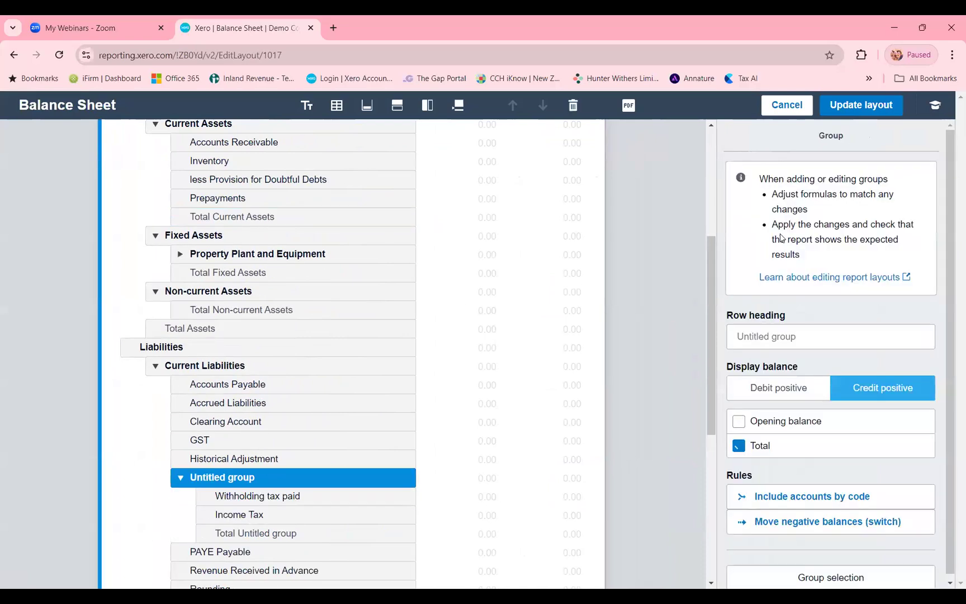
click(796, 347)
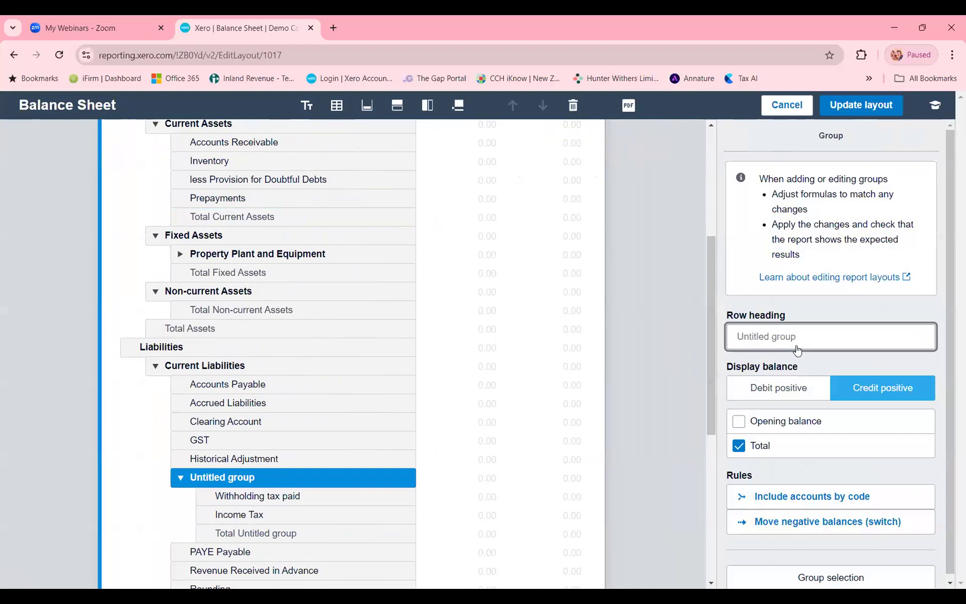
text(Income Tax Payable)
click(805, 313)
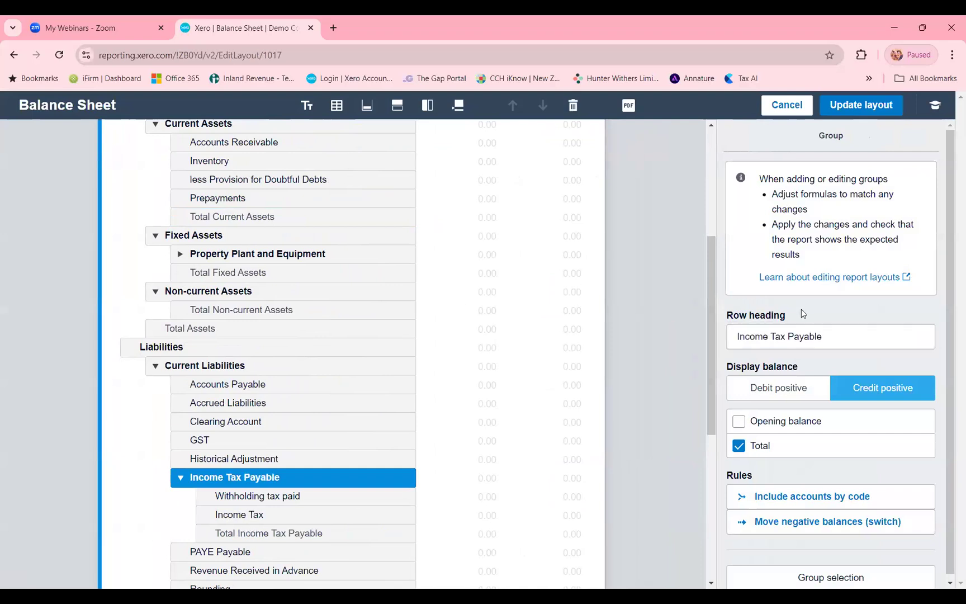
click(180, 477)
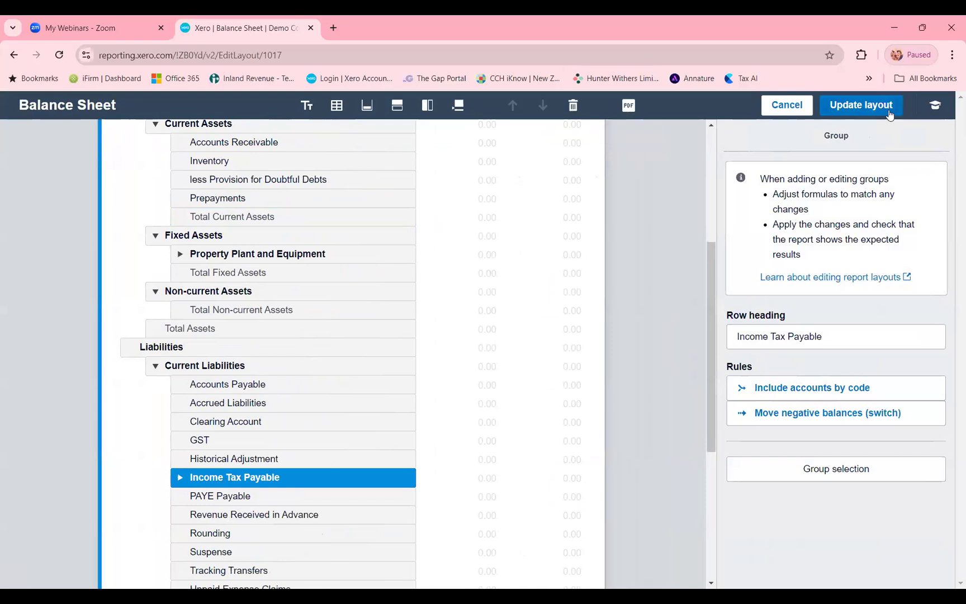
click(872, 112)
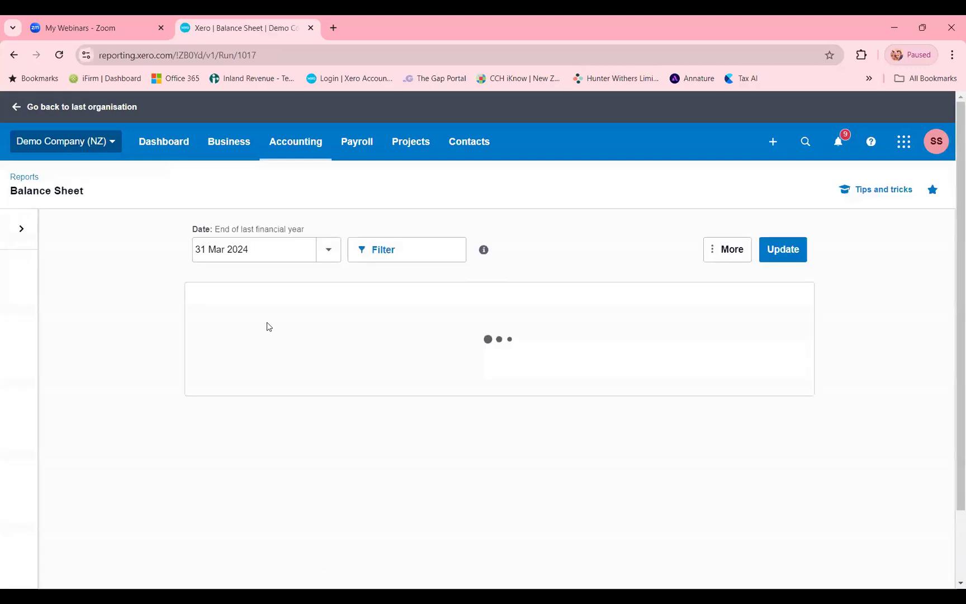
- Look over the regrouped Balance Sheet and save it as a custom report
scroll(345, 388, down, 2)
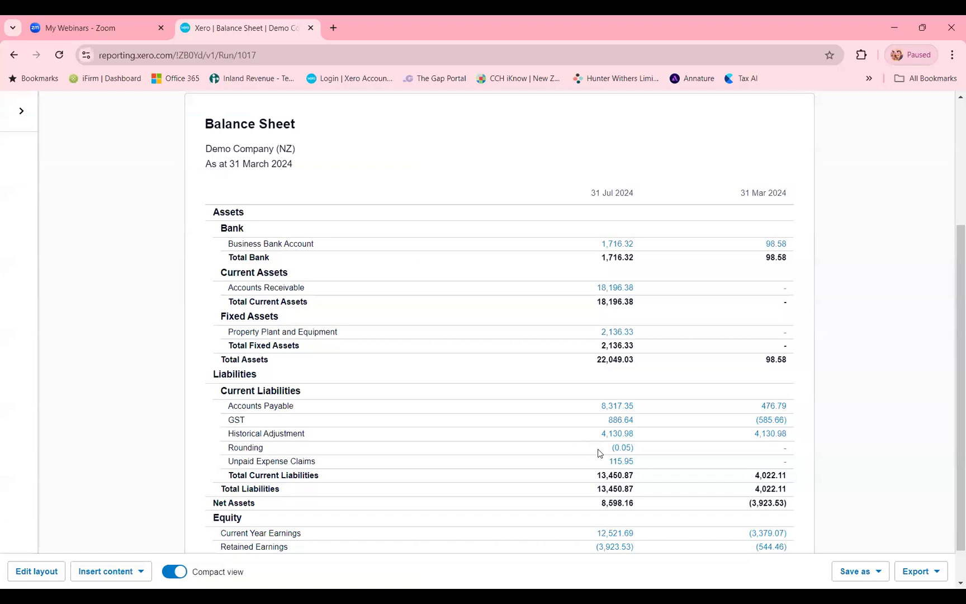
scroll(592, 450, down, 1)
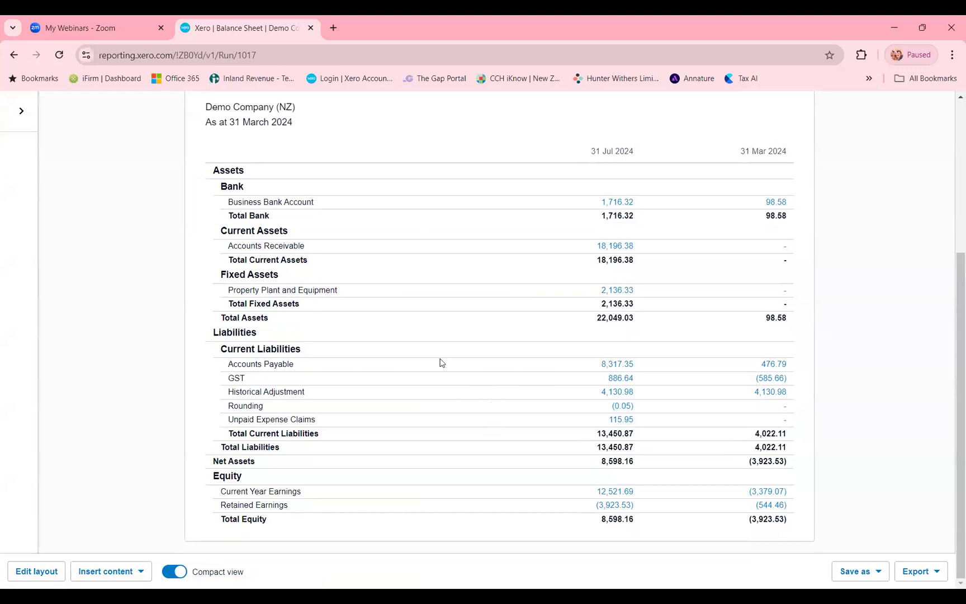
click(874, 577)
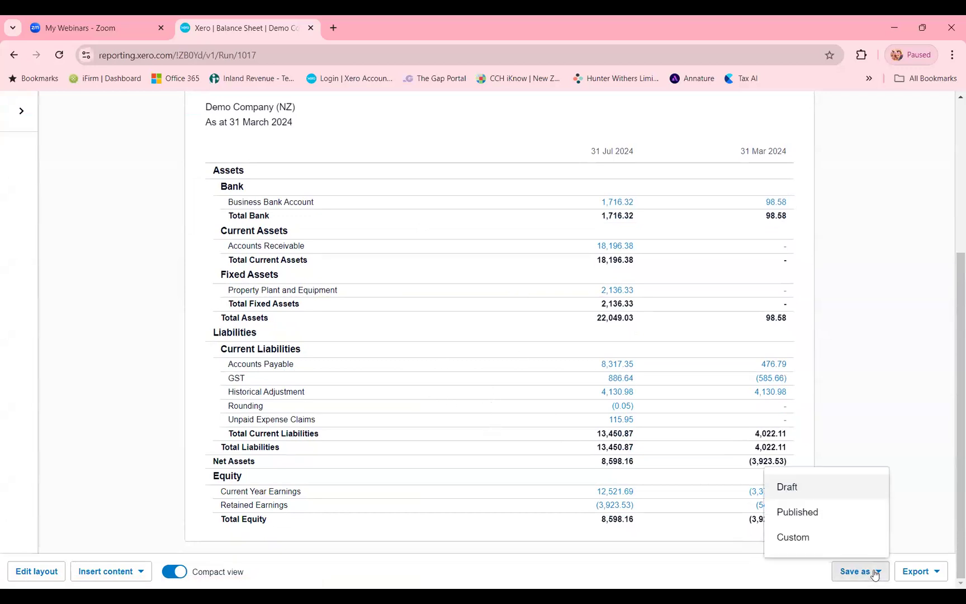
click(803, 537)
click(383, 371)
click(584, 408)
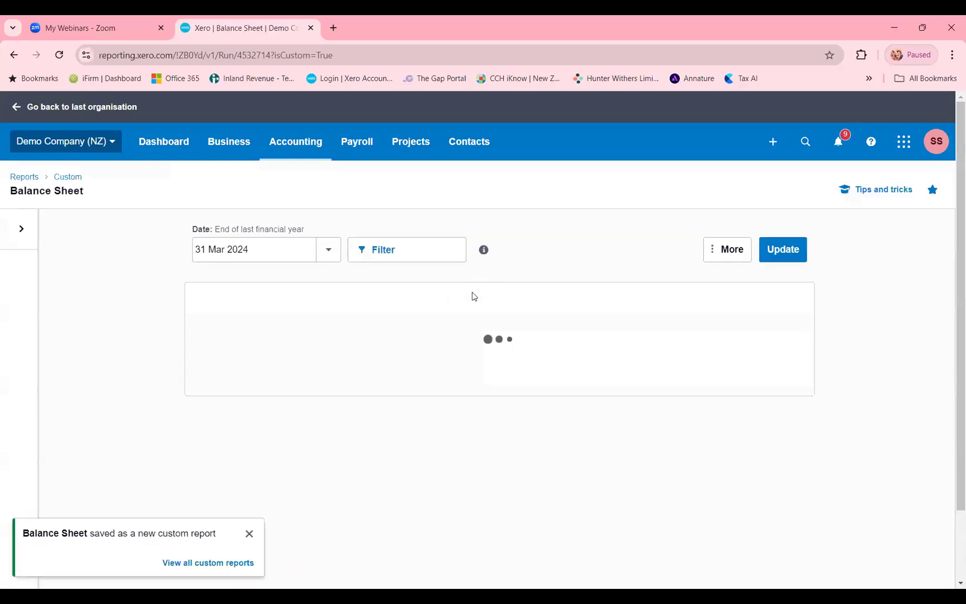
scroll(188, 352, down, 1)
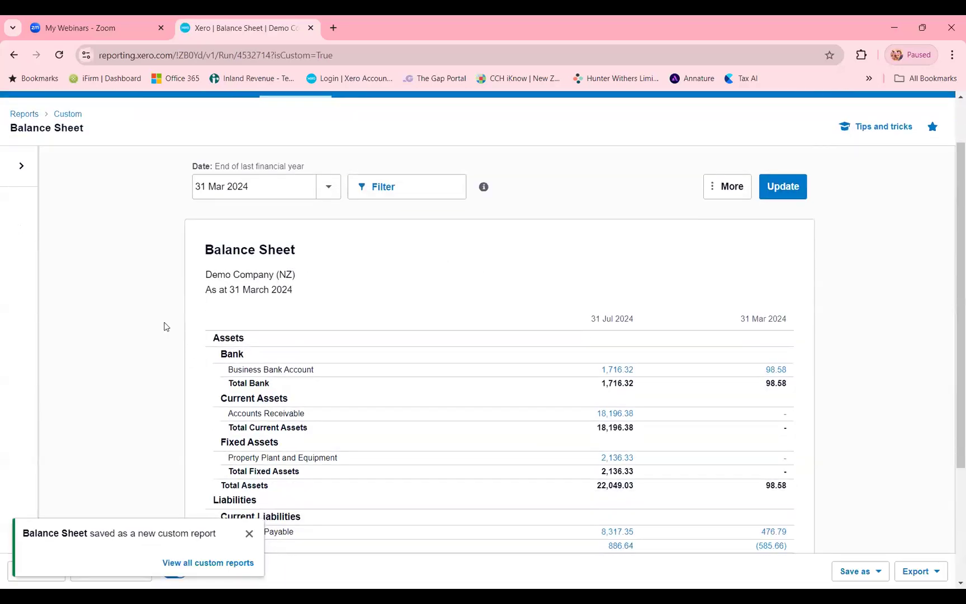
scroll(173, 334, down, 1)
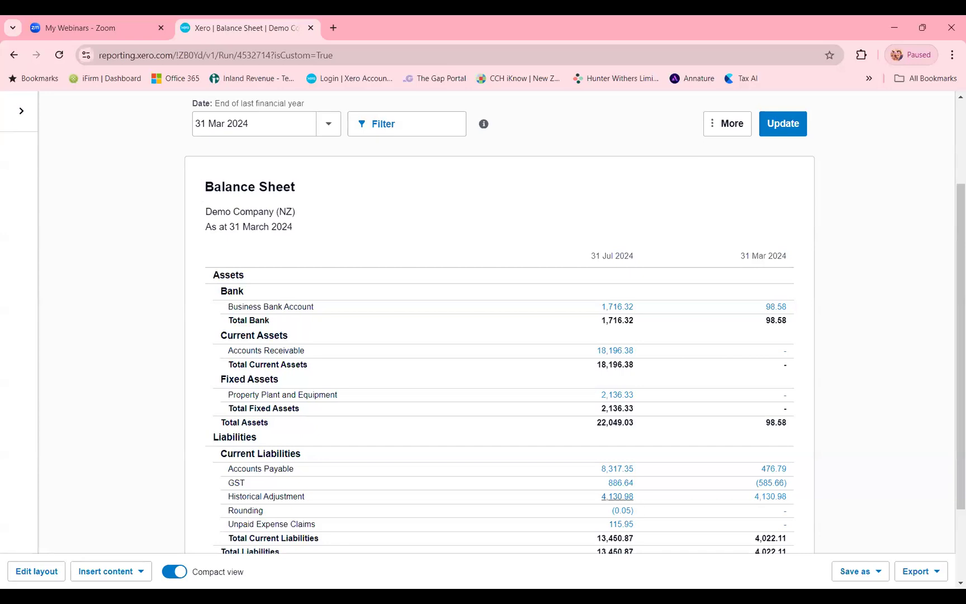
scroll(254, 263, up, 3)
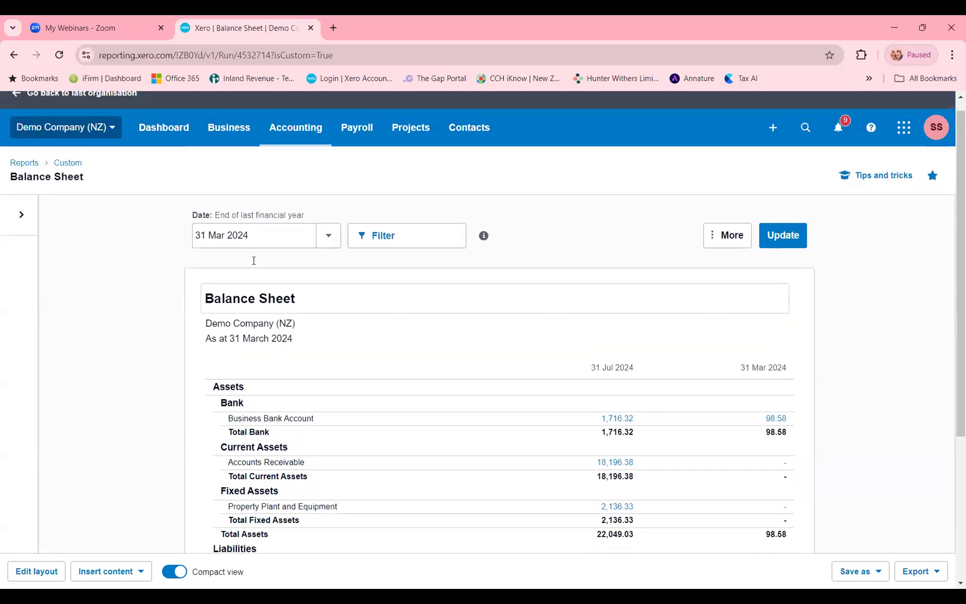
- Go to the organisation's dashboard and open the Sales overview from Invoices owed to you to review invoices and quotes
click(168, 148)
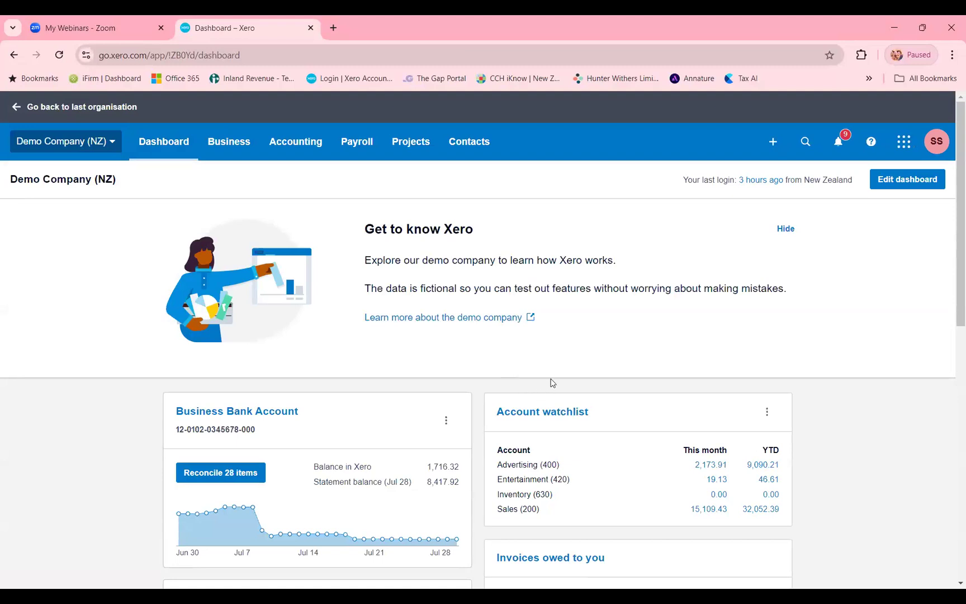
scroll(552, 377, down, 1)
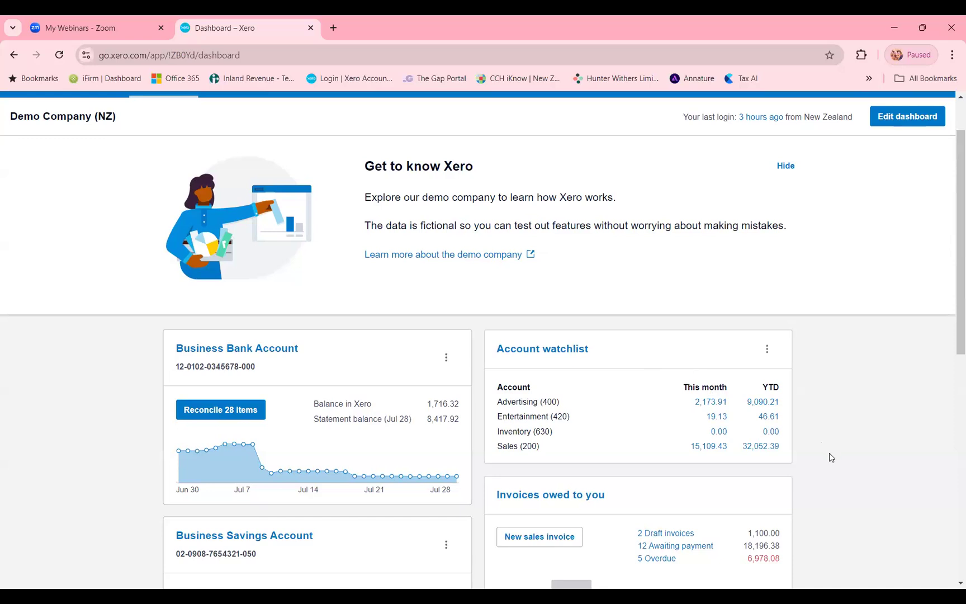
scroll(830, 458, down, 1)
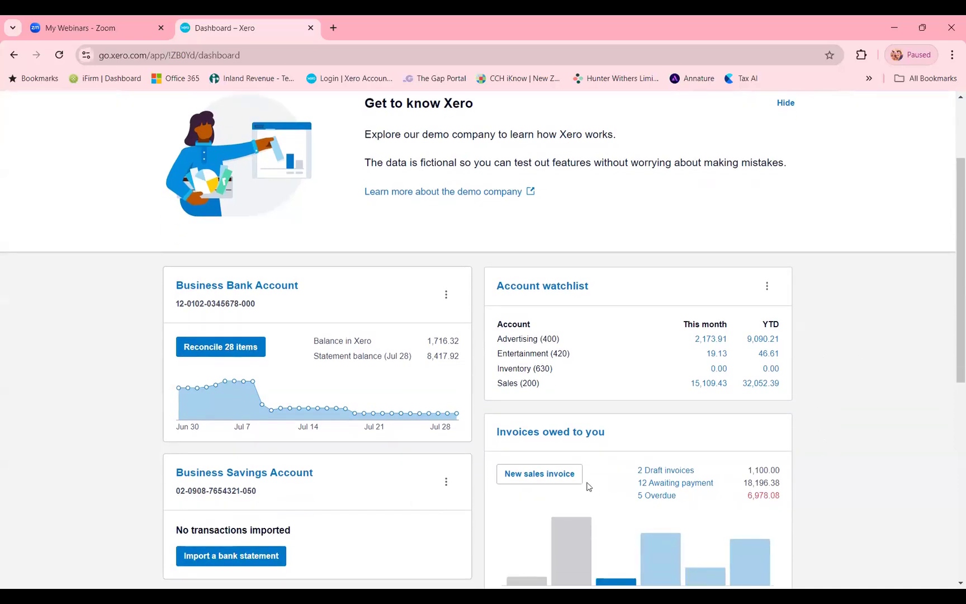
scroll(588, 484, down, 1)
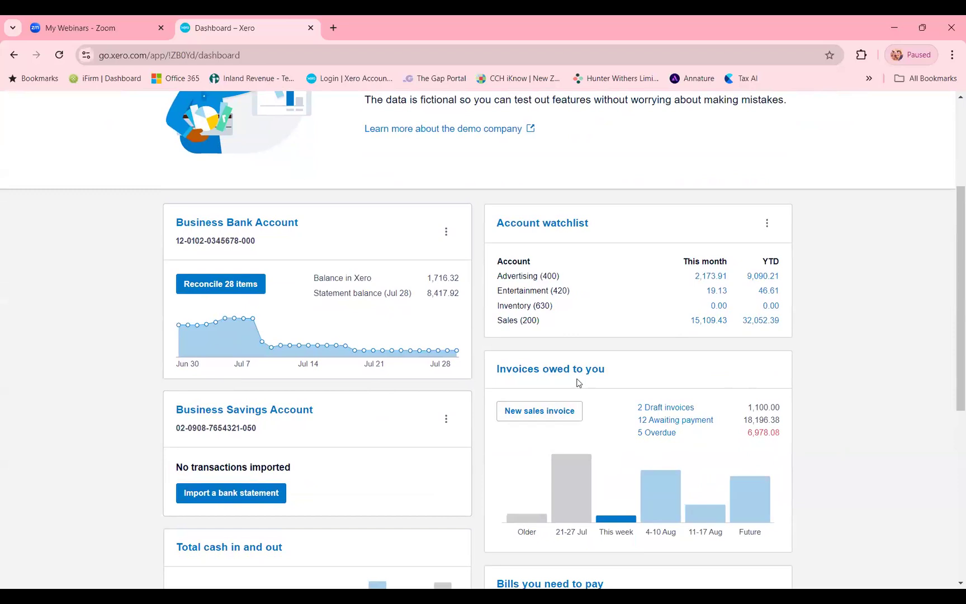
click(581, 370)
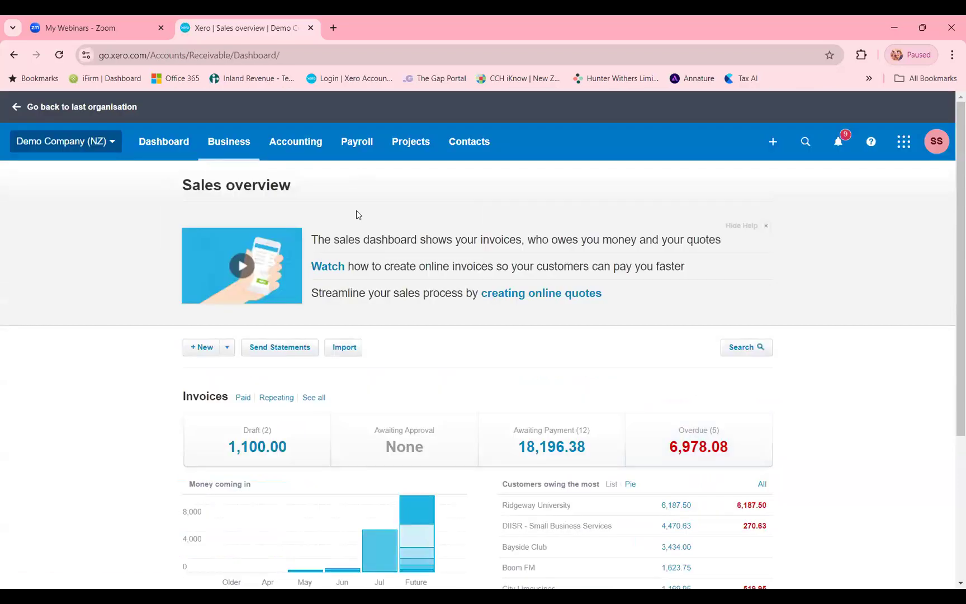
scroll(469, 342, down, 1)
scroll(470, 342, down, 2)
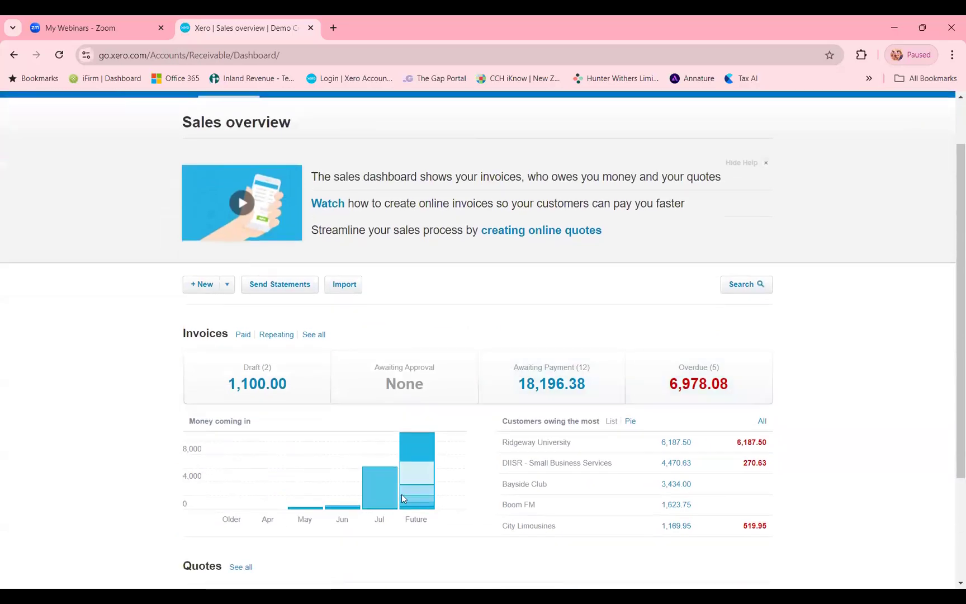
scroll(787, 426, down, 1)
scroll(788, 426, down, 2)
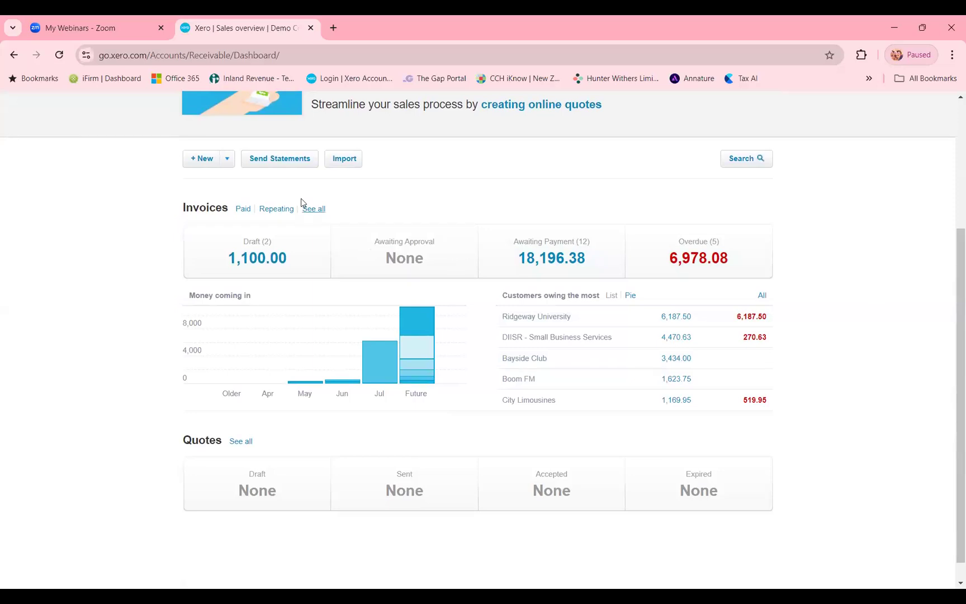
- Create a new sales invoice and choose the existing customer contact as its recipient
click(226, 162)
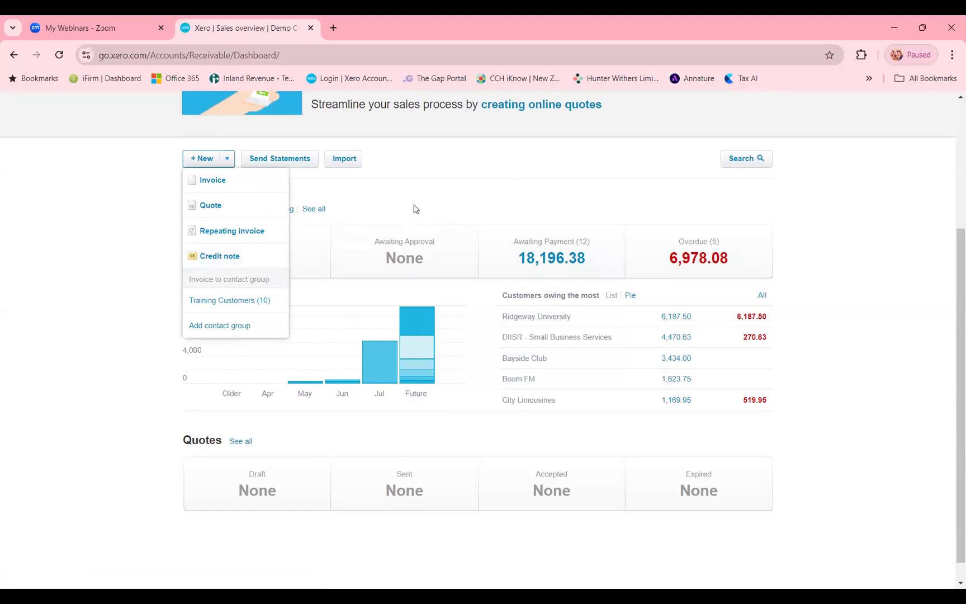
click(223, 183)
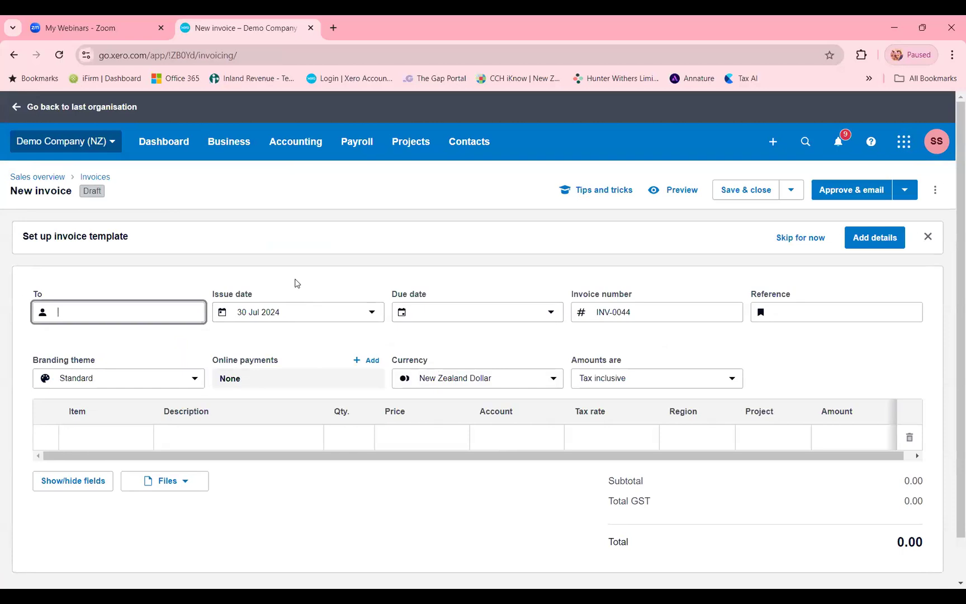
text(Sarah)
click(199, 394)
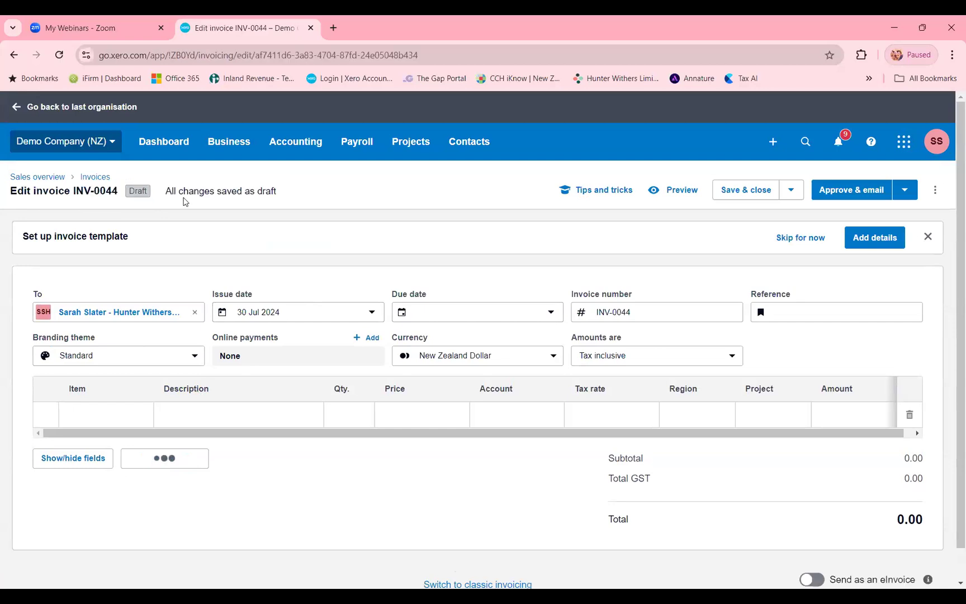
drag(166, 191, 219, 196)
click(287, 197)
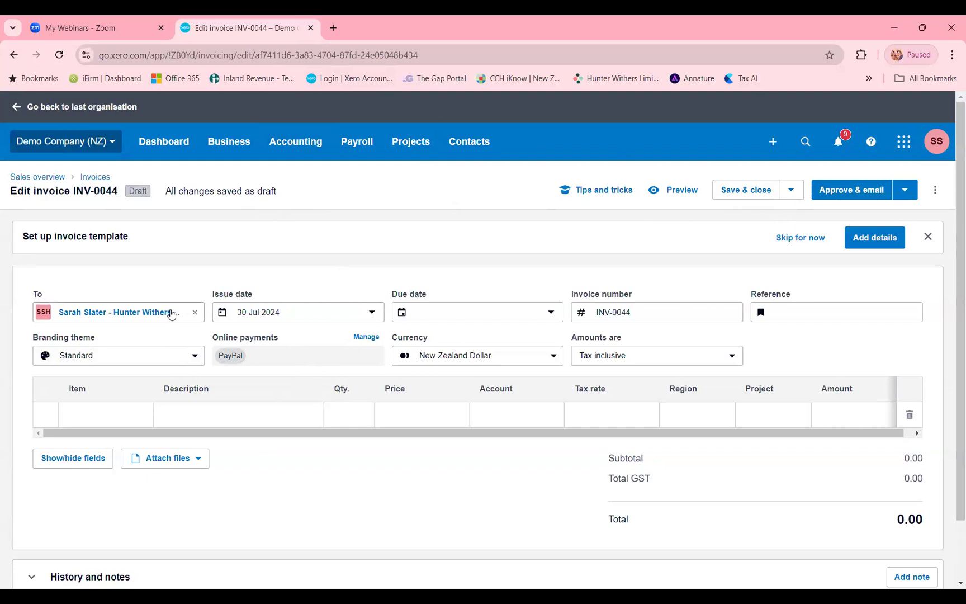
- Open the recipient's contact details from the invoice, review the email, billing address and phone fields, and save them unchanged
click(171, 312)
click(170, 311)
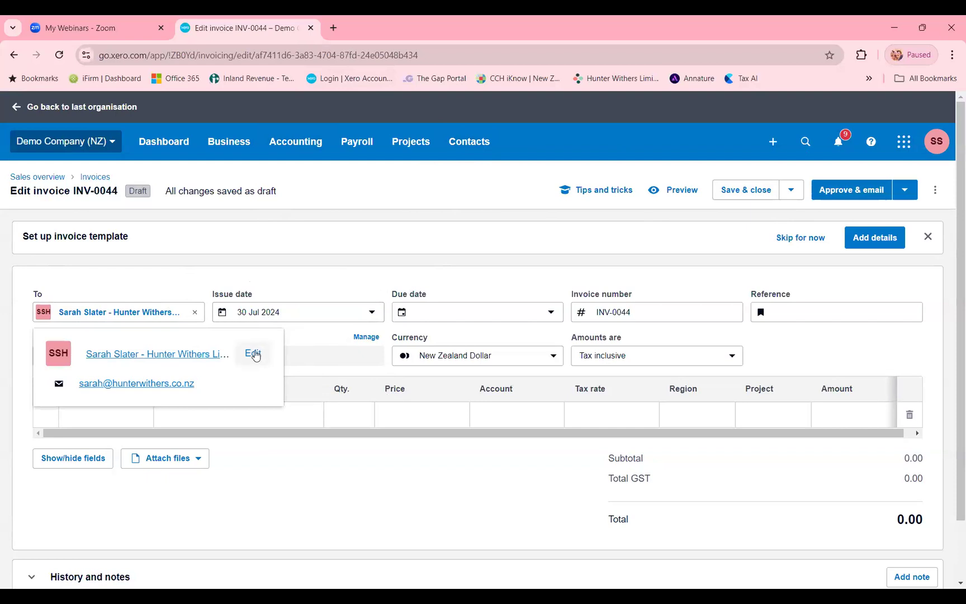
click(253, 351)
scroll(149, 429, down, 2)
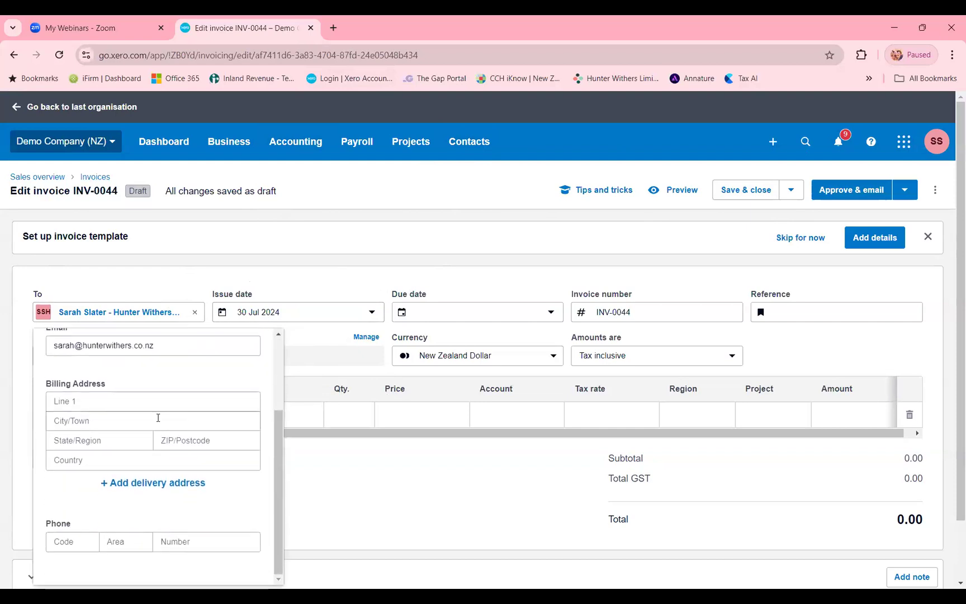
scroll(156, 410, up, 3)
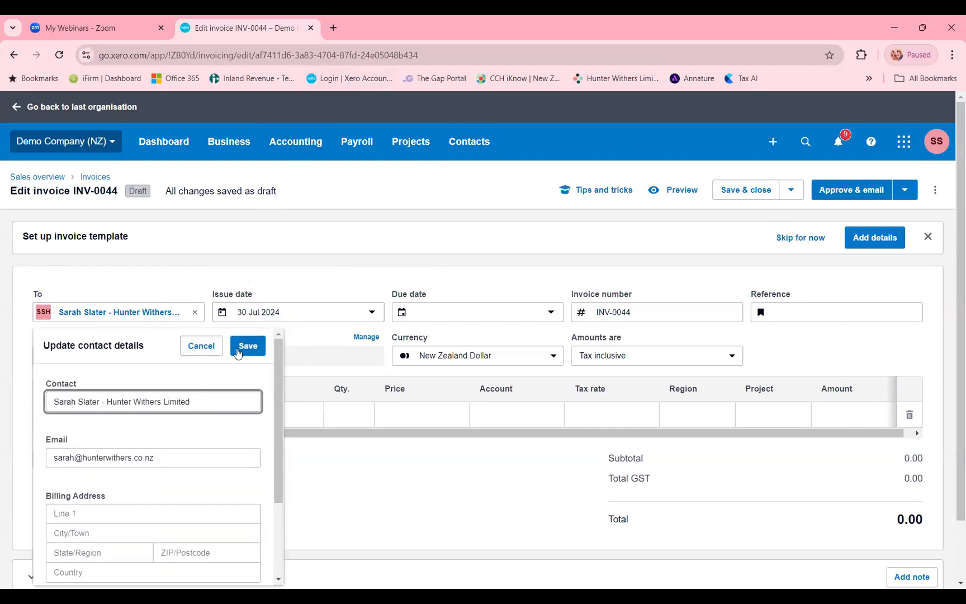
click(246, 347)
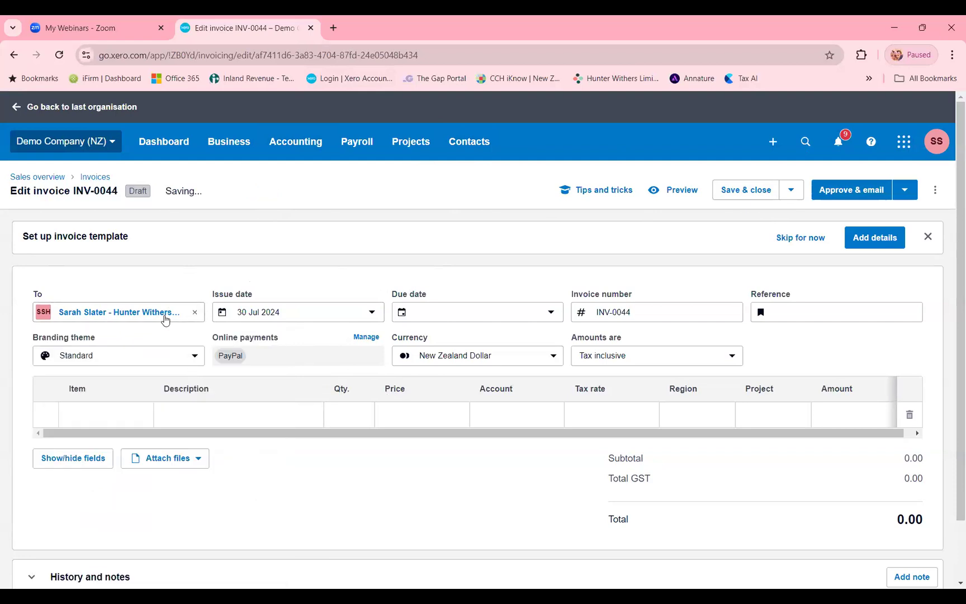
click(163, 318)
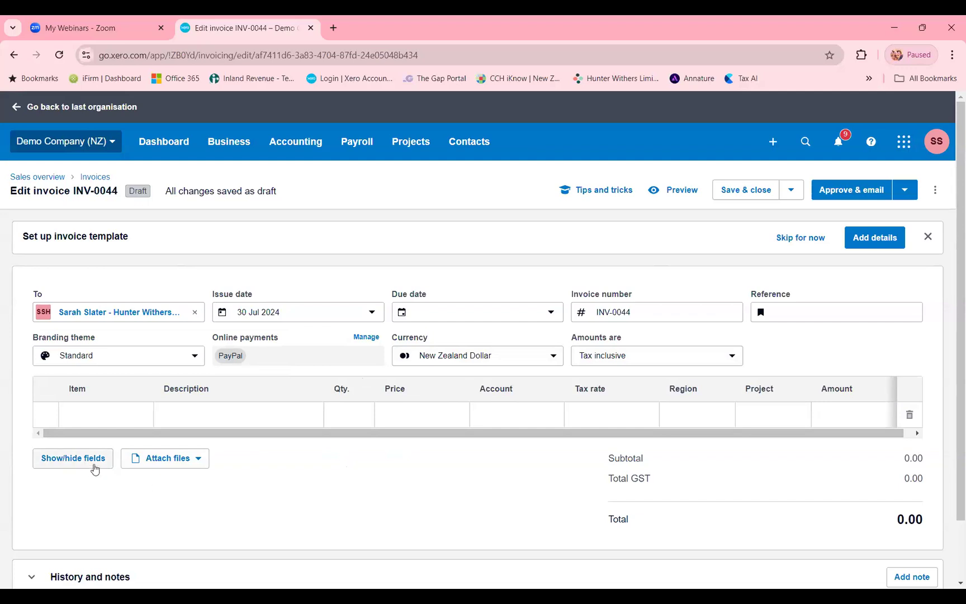
- Hide the Item field from the invoice's table fields and save the field selection
click(94, 465)
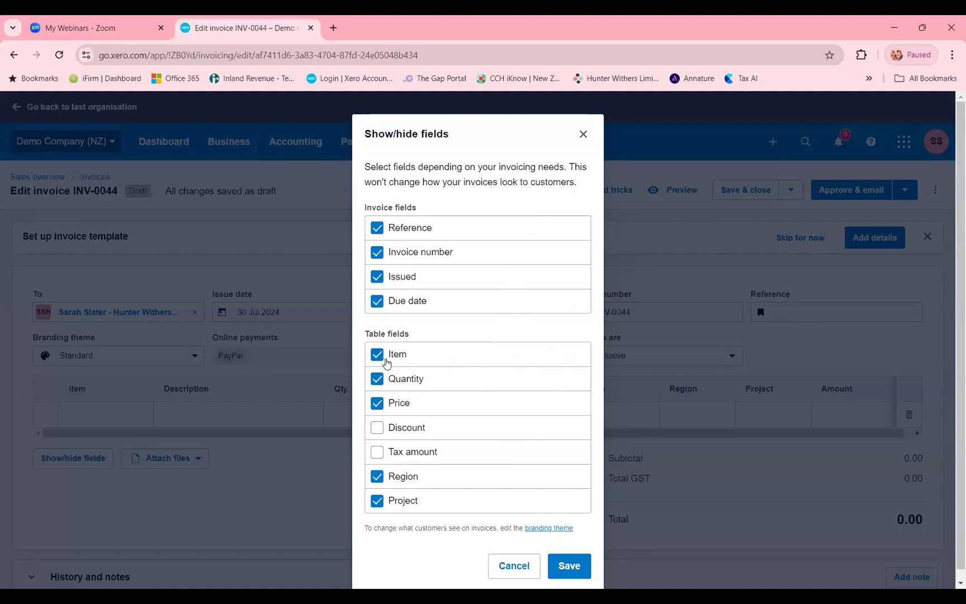
click(389, 361)
click(574, 566)
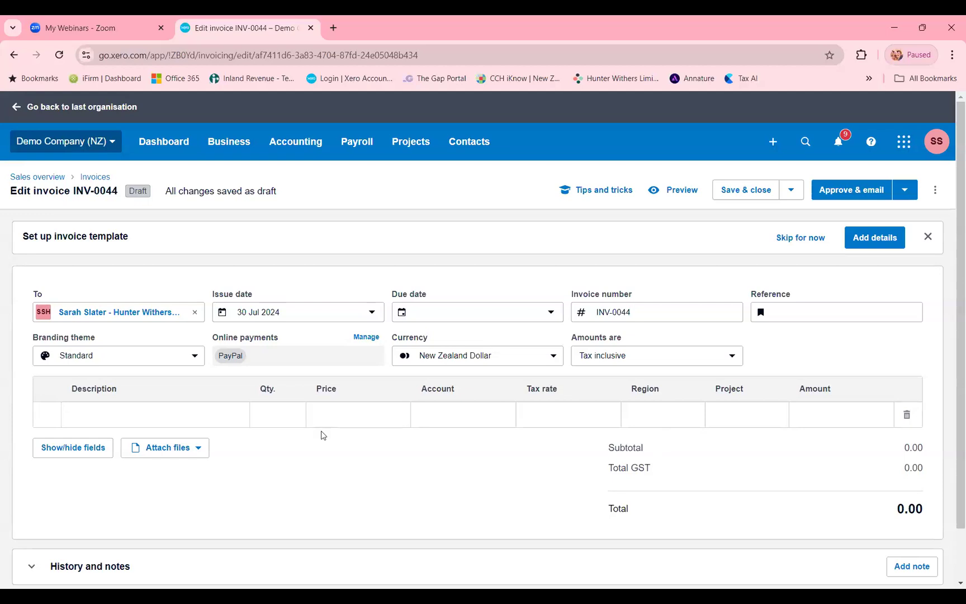
- Show the Item and Discount fields in the invoice's table and save the field selection
click(99, 447)
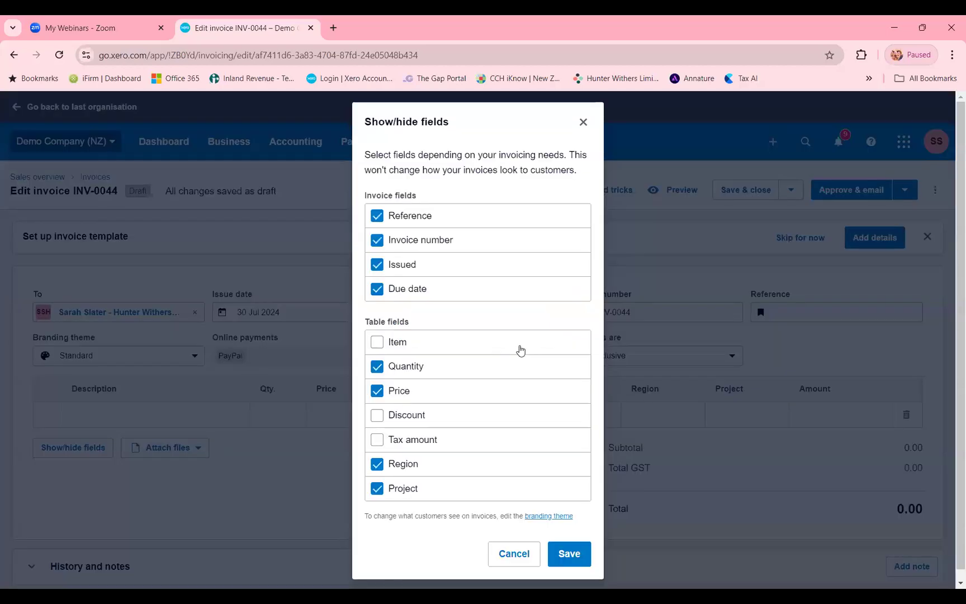
click(518, 351)
click(402, 420)
click(581, 554)
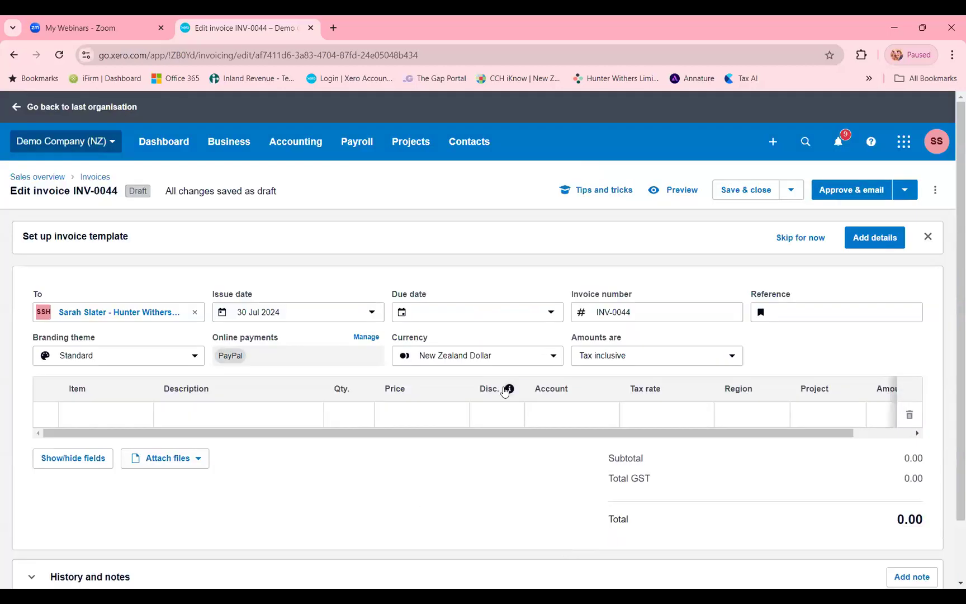
- Add an invoice line with the description Labour and a price of 100
click(220, 421)
text(L)
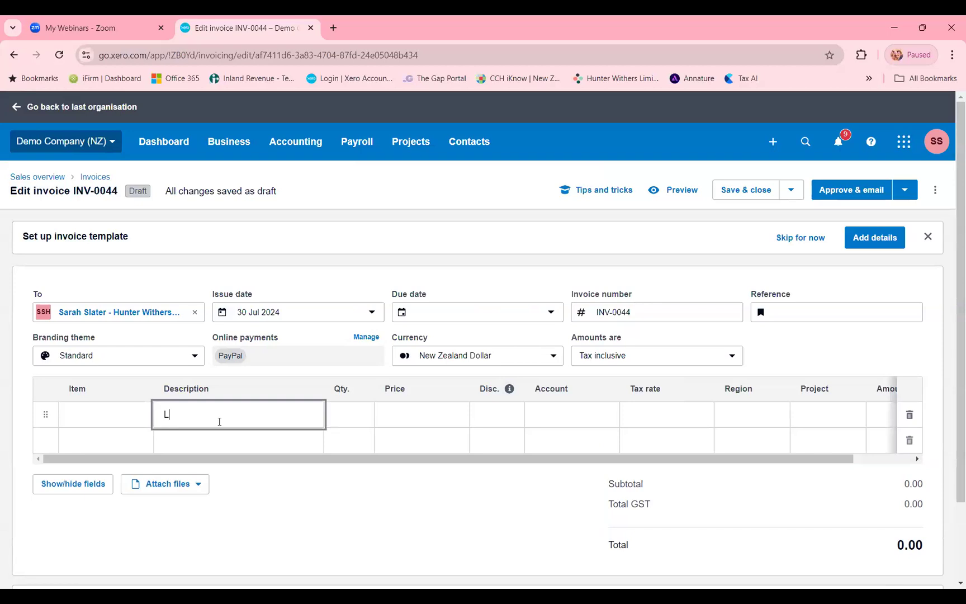
text(abour)
key(Tab)
key(Tab)
text(100)
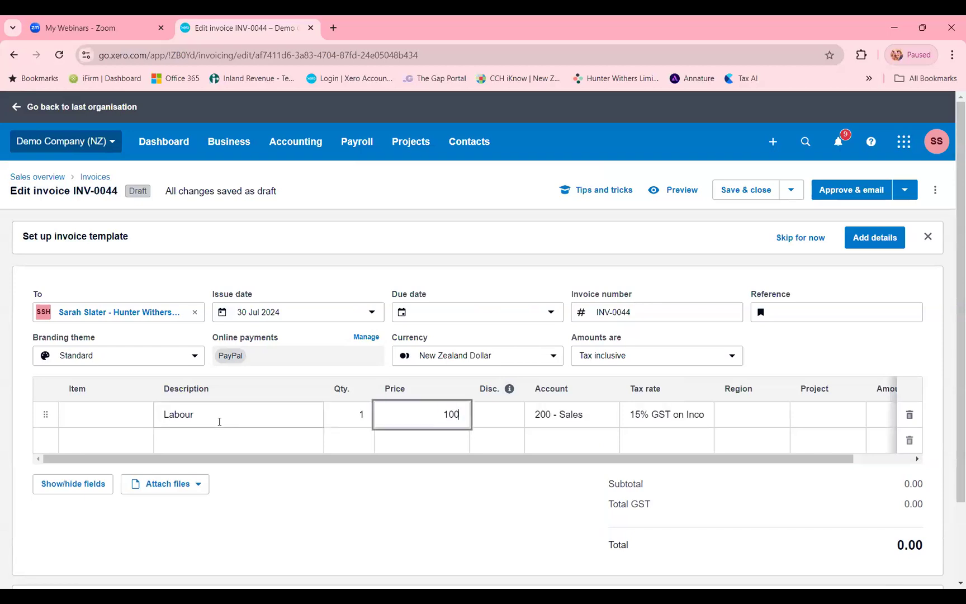
click(454, 523)
- Give the Labour line a fixed discount amount of 10
click(506, 421)
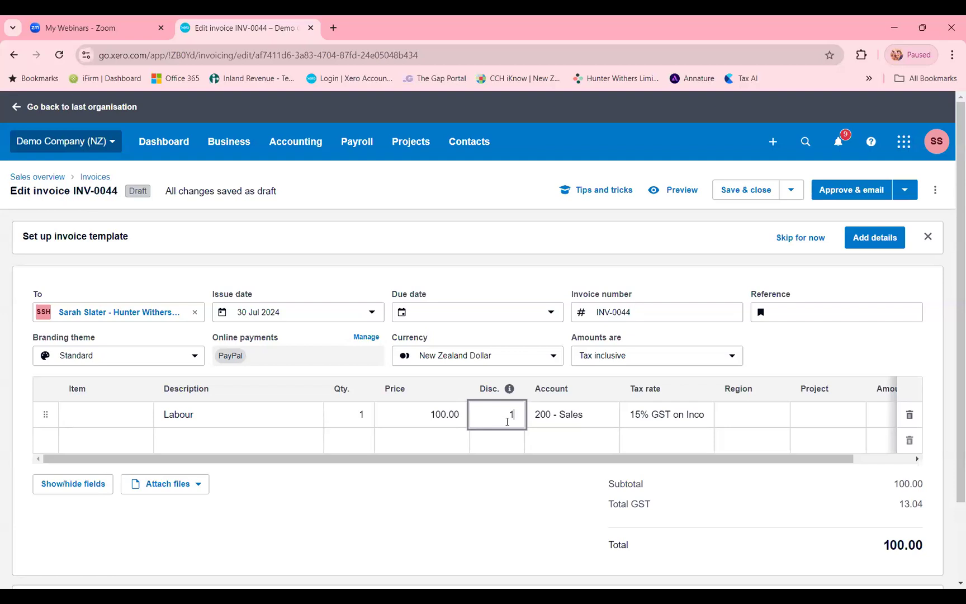
text(10)
click(509, 480)
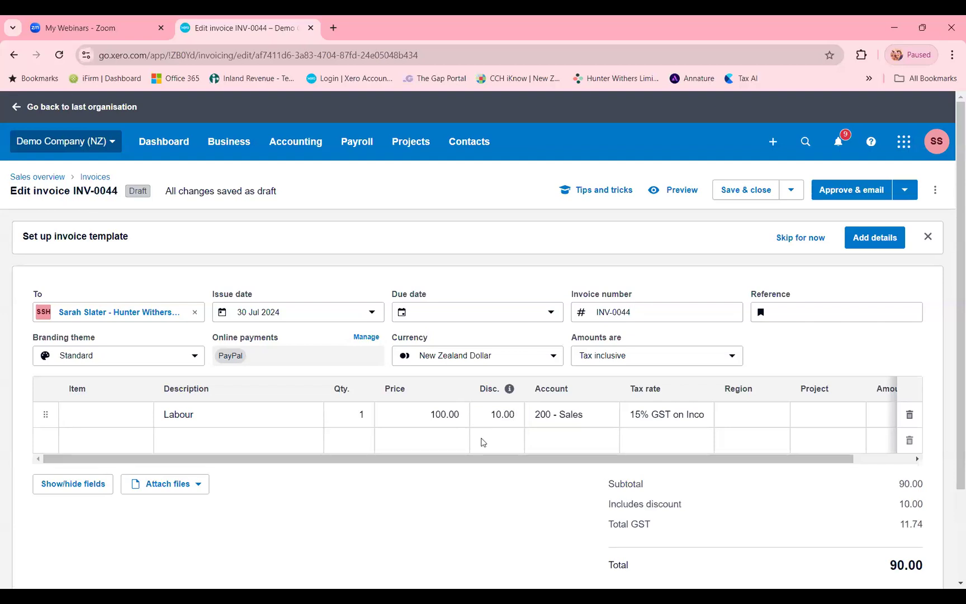
key(Tab)
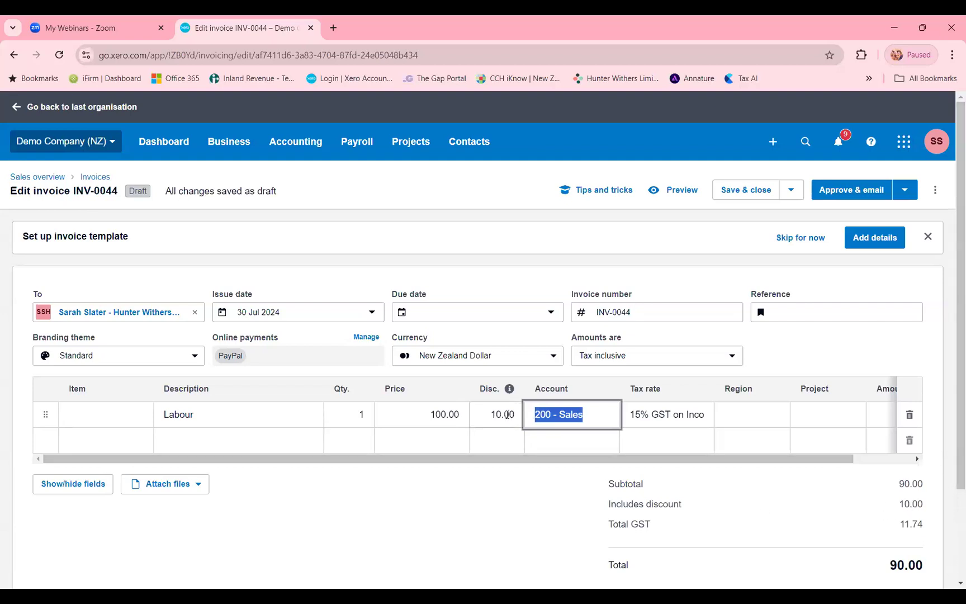
- Set the Labour line's discount to 2%
click(507, 414)
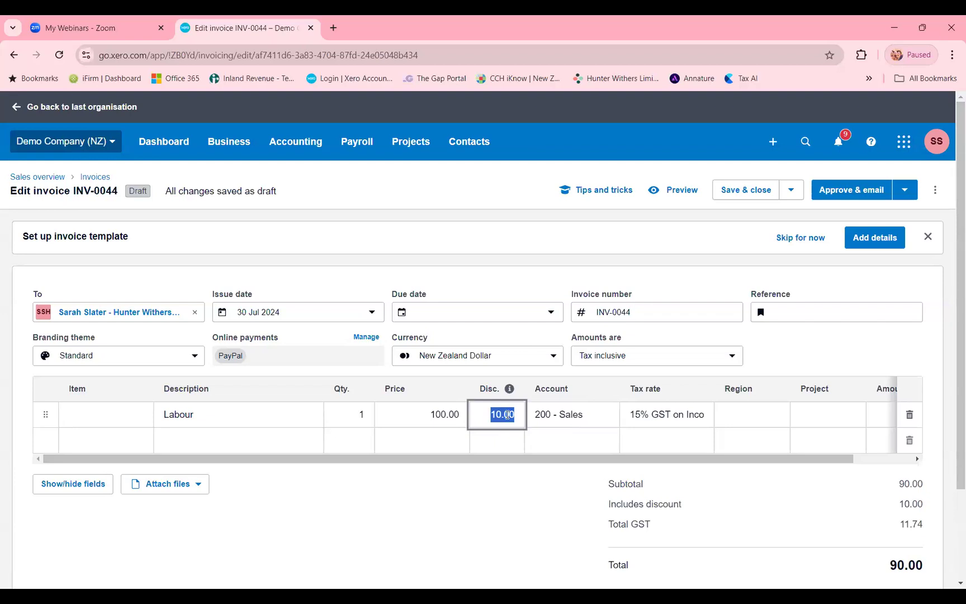
text(10%)
key(Tab)
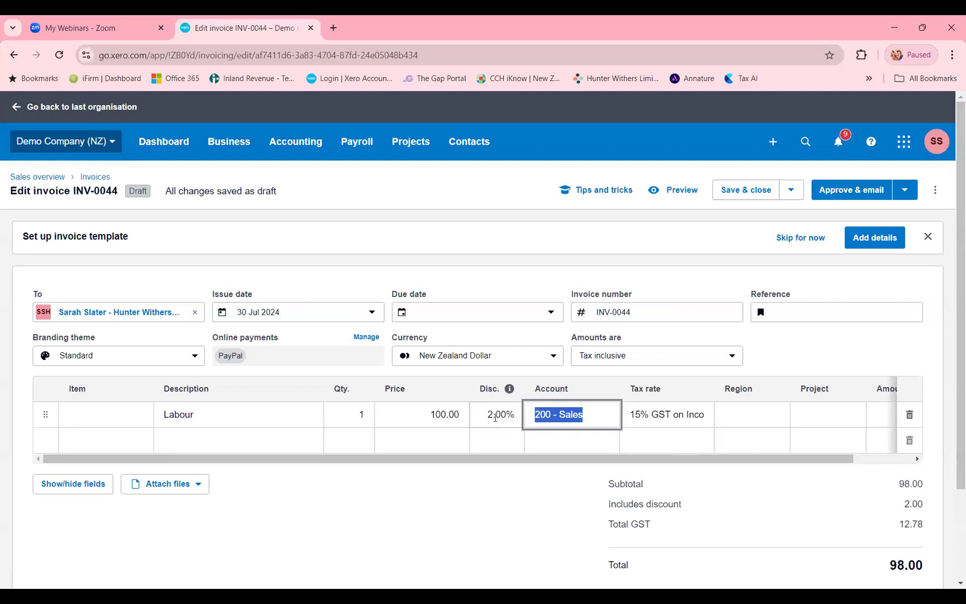
click(495, 417)
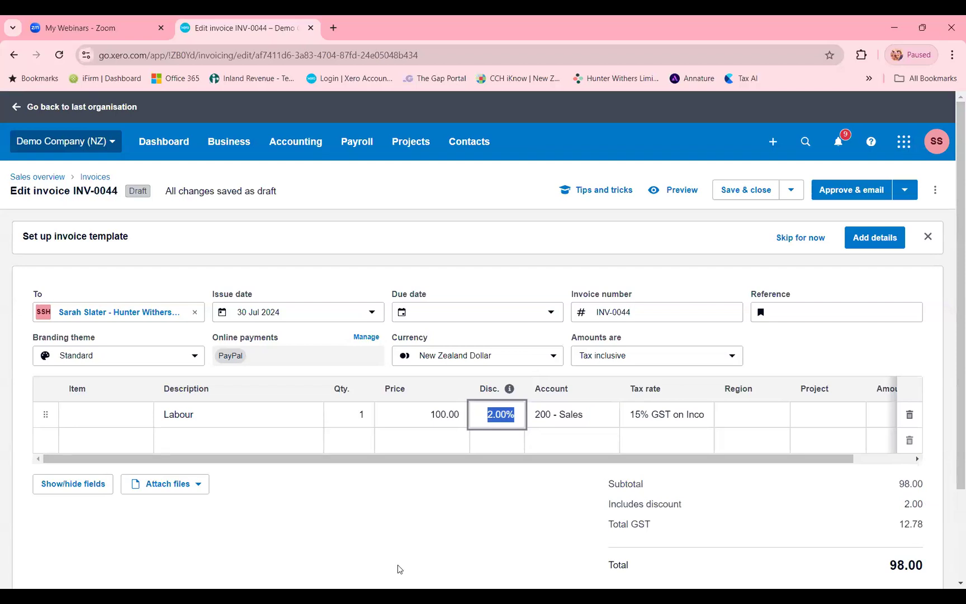
click(363, 535)
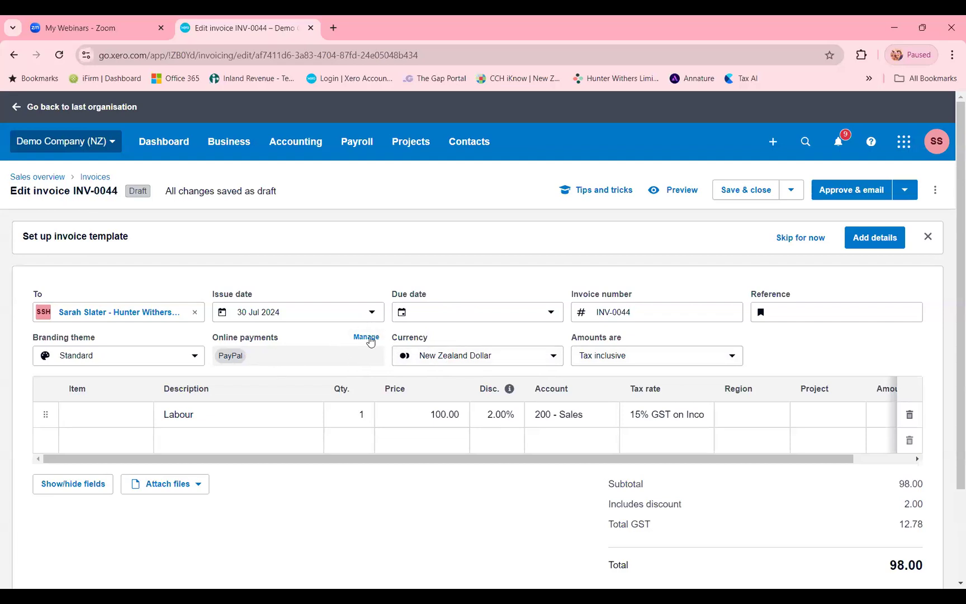
- Deselect the active PayPal wallet in the invoice's online payment methods and save the change
click(366, 337)
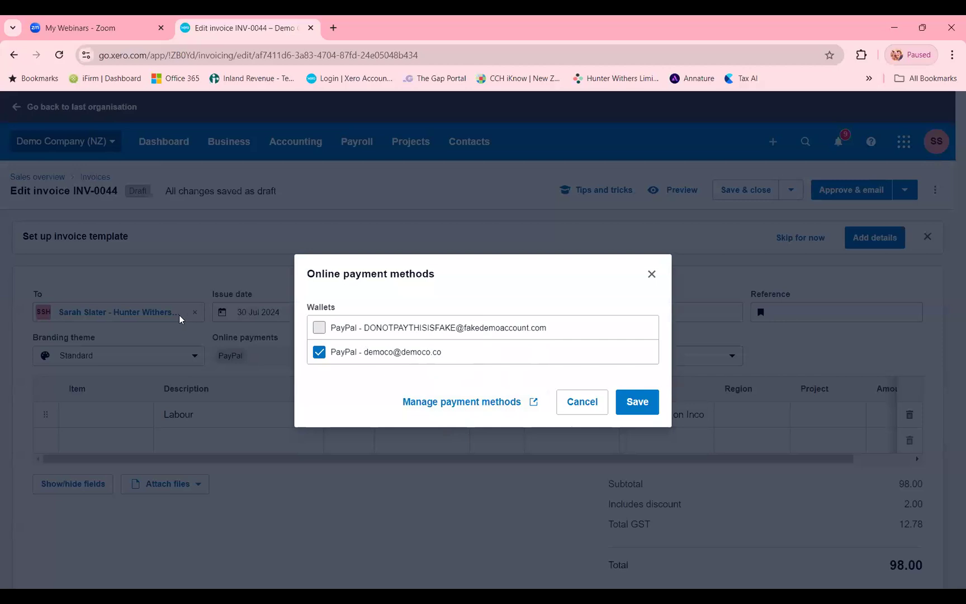
click(422, 361)
click(624, 404)
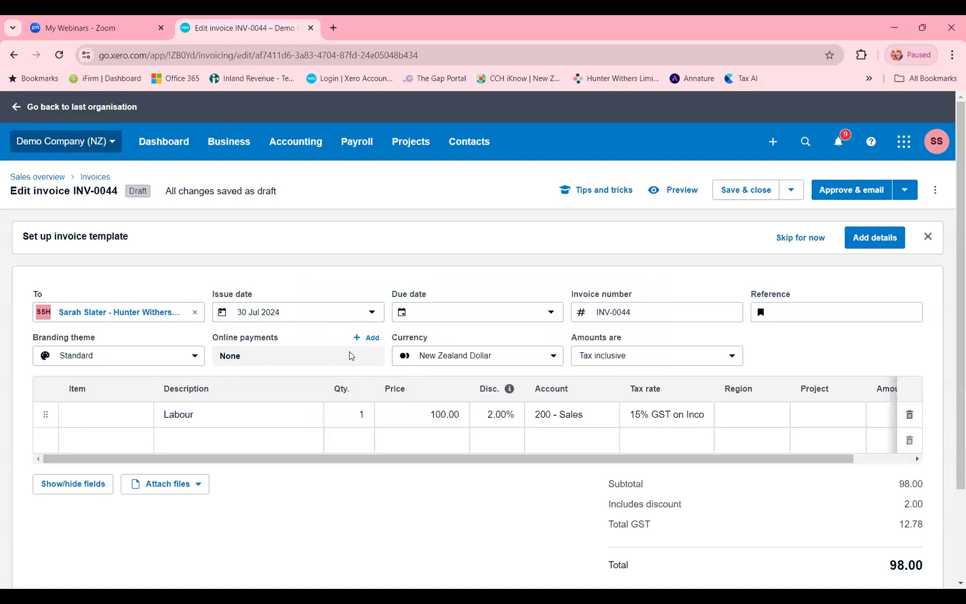
- Re-enable the same PayPal wallet as the invoice's online payment method and save the change
click(371, 338)
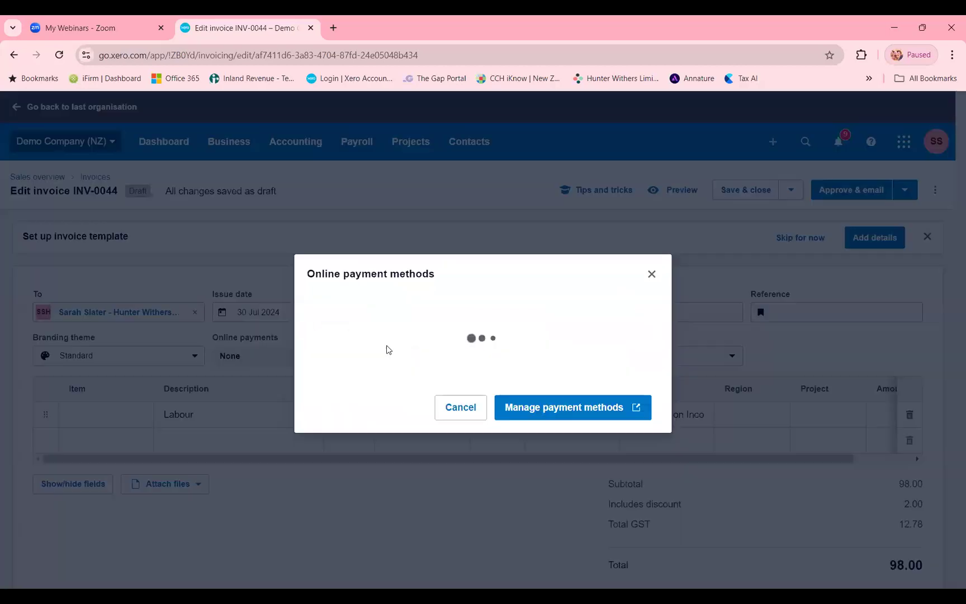
click(416, 353)
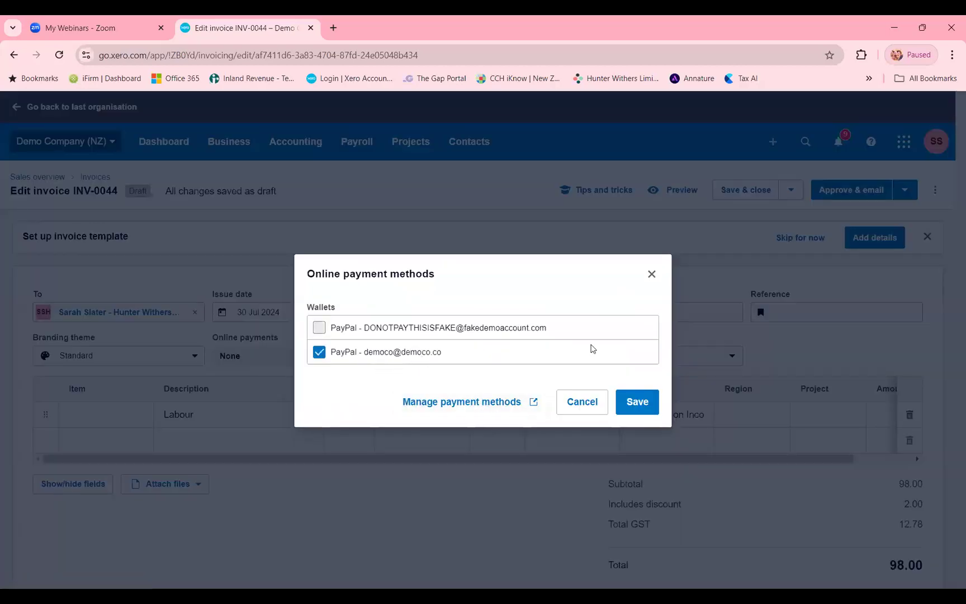
click(652, 401)
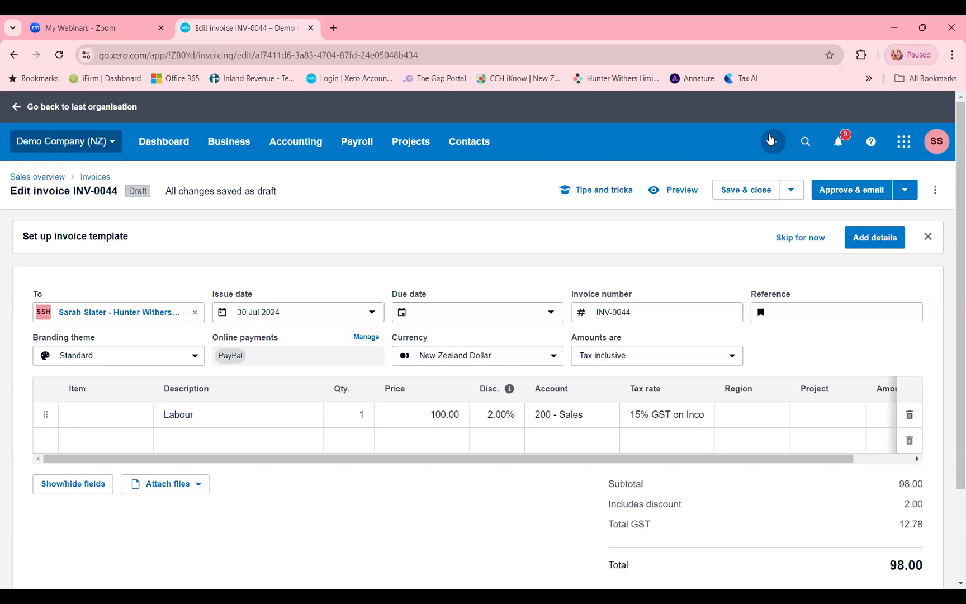
- Open the email form for the invoice and review the email preview from the header down to the payment option
click(934, 190)
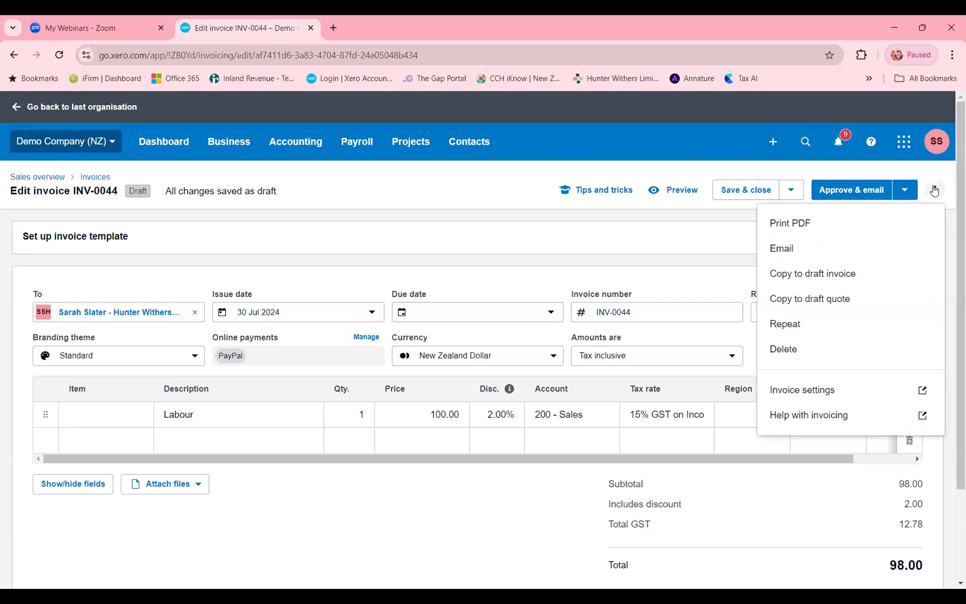
click(822, 252)
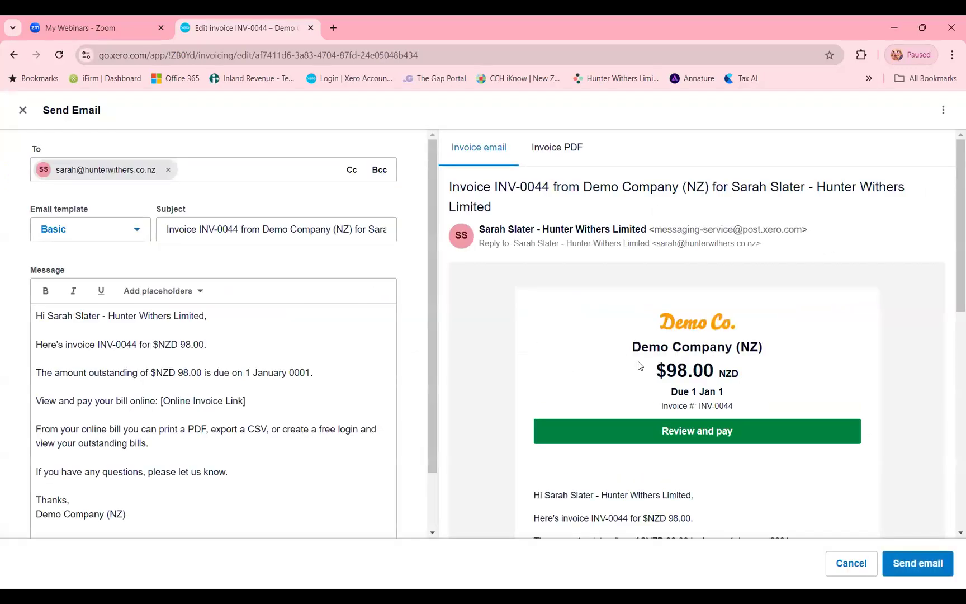
scroll(646, 363, down, 3)
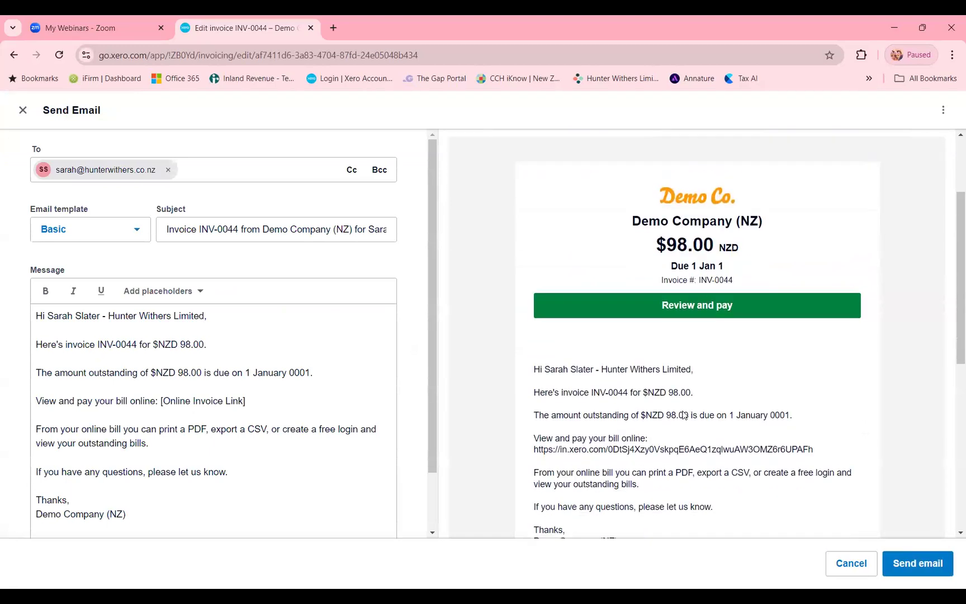
scroll(699, 407, down, 1)
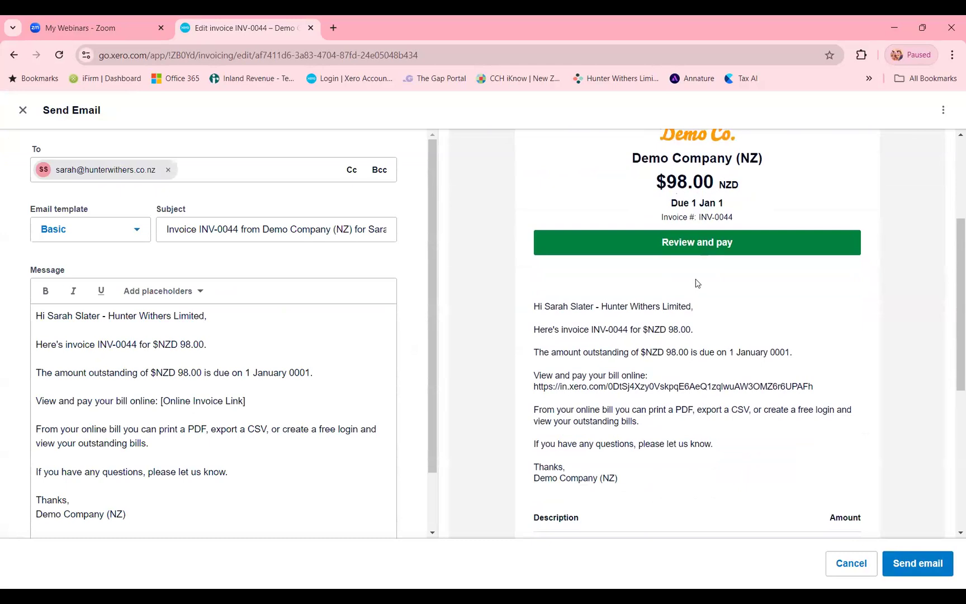
scroll(772, 388, down, 1)
scroll(668, 470, down, 2)
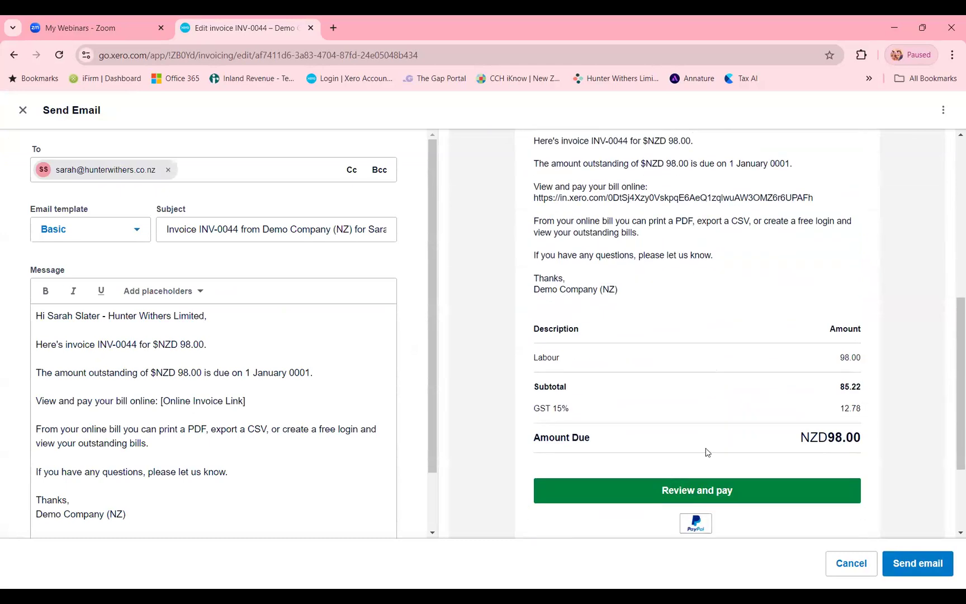
scroll(710, 461, down, 1)
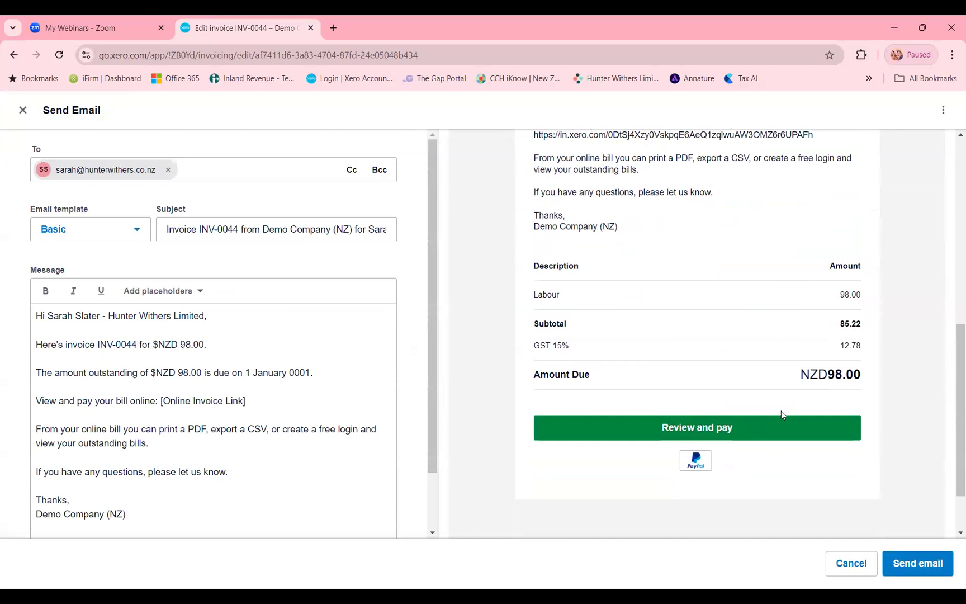
scroll(660, 317, up, 2)
scroll(660, 317, up, 2)
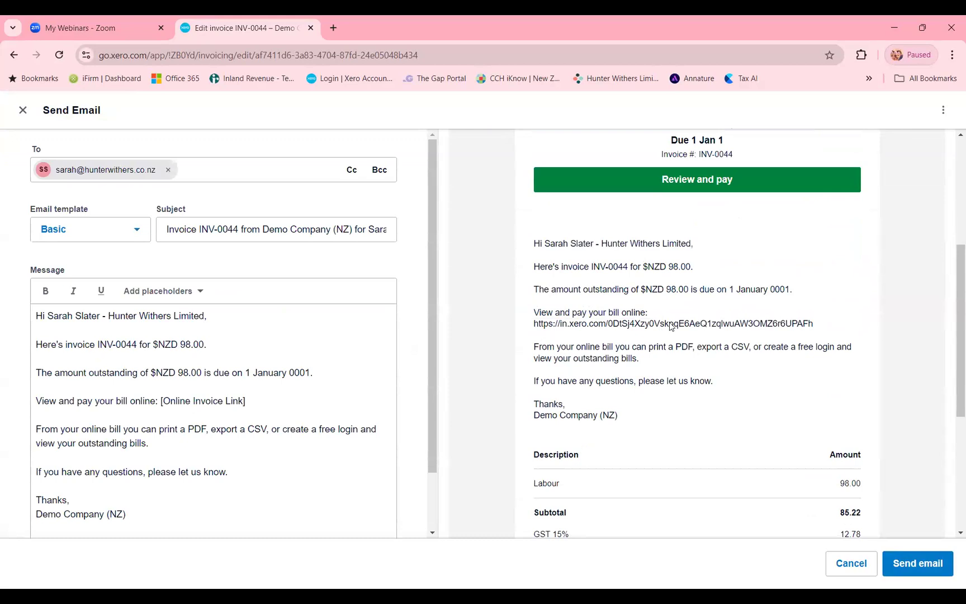
- Add "Hello" after the invoice amount sentence in the email message, check it in the preview, and close the email without sending
click(270, 349)
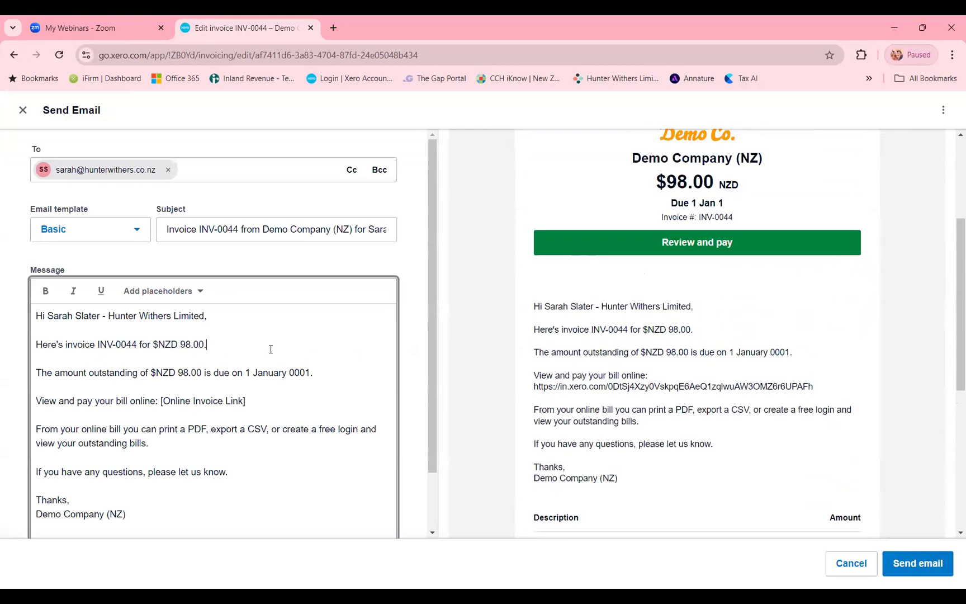
text(Hello)
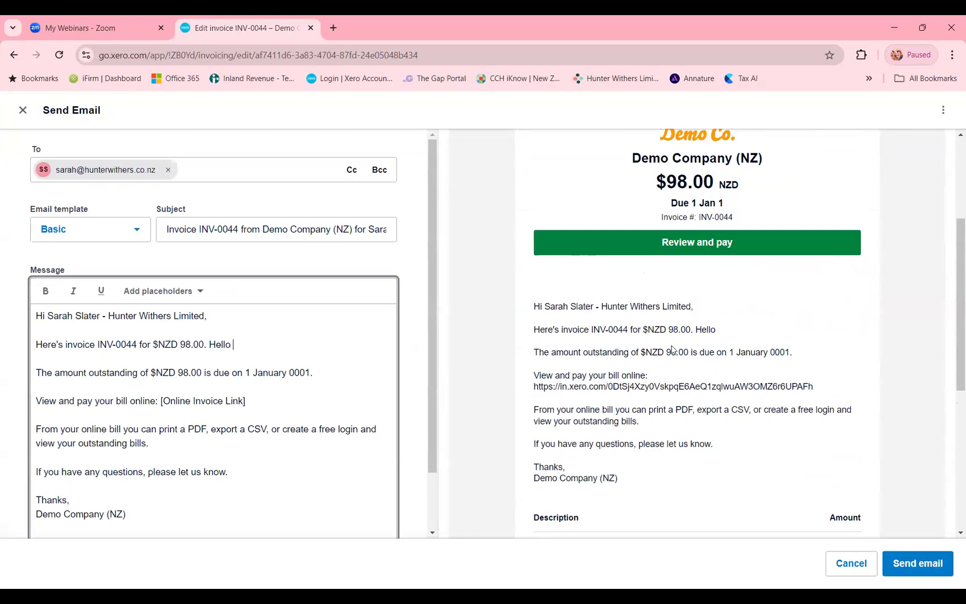
scroll(688, 422, down, 1)
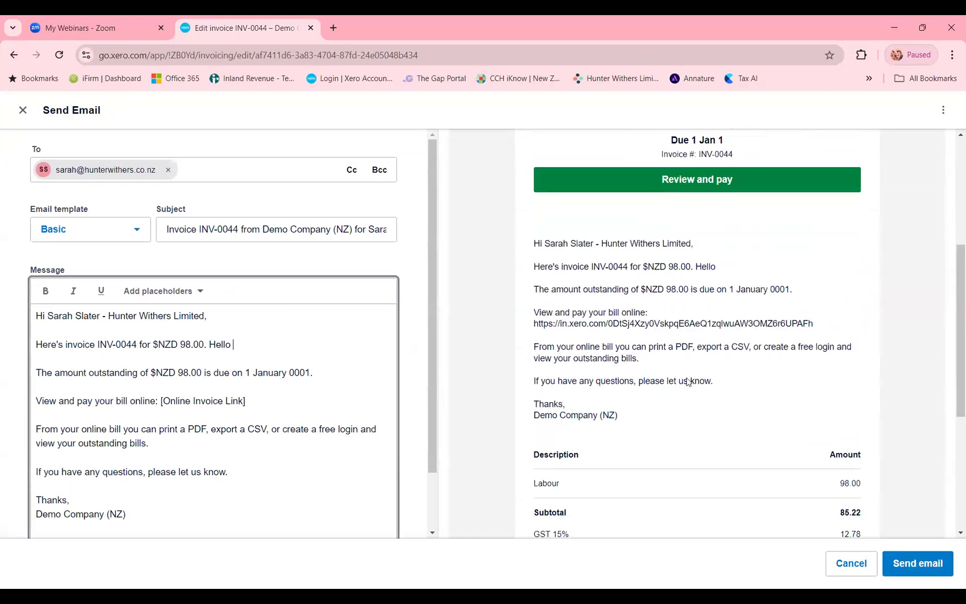
scroll(686, 391, up, 3)
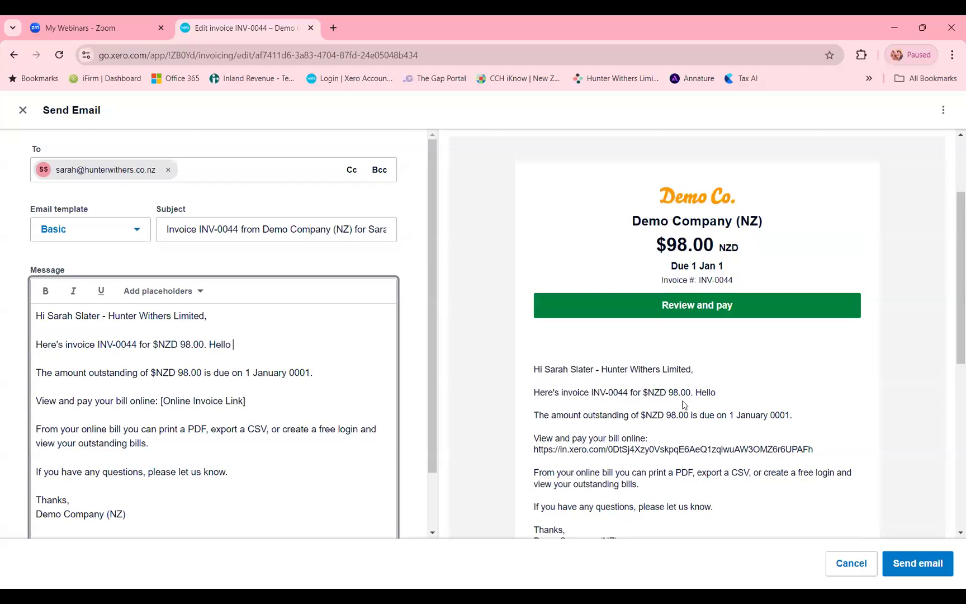
click(23, 110)
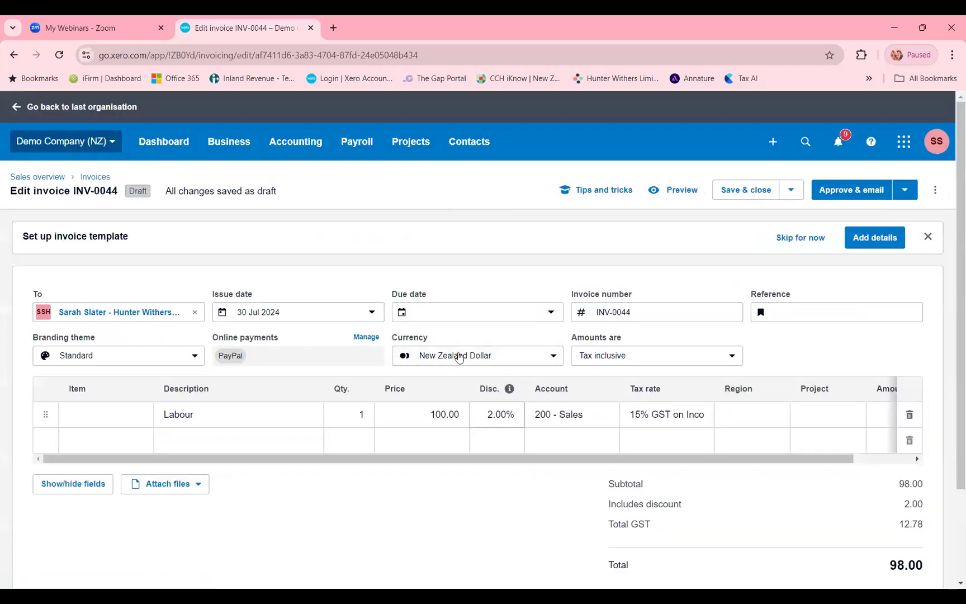
- Turn on sending the invoice as an eInvoice and review the updated invoice form
scroll(552, 382, down, 1)
scroll(515, 411, down, 1)
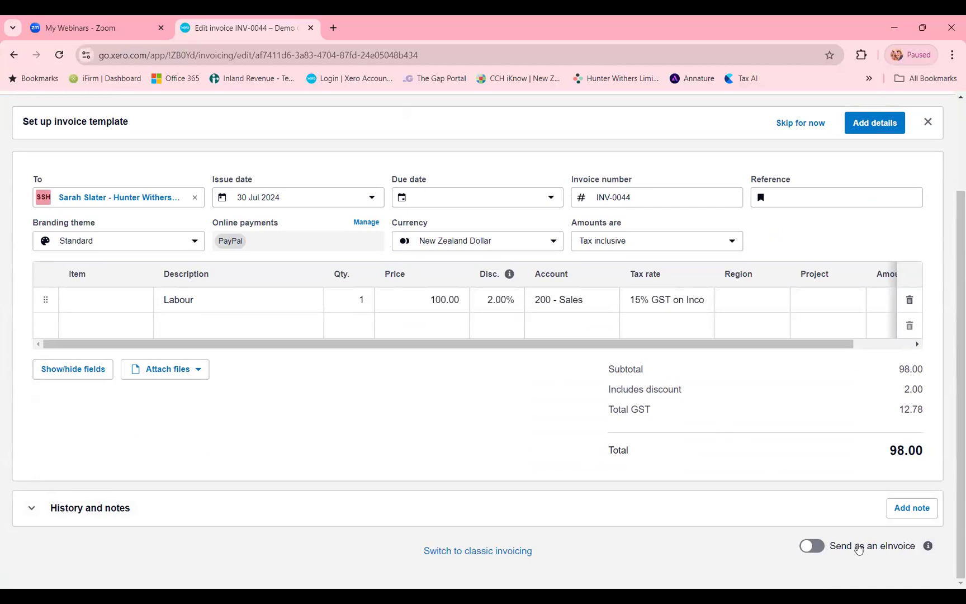
click(812, 545)
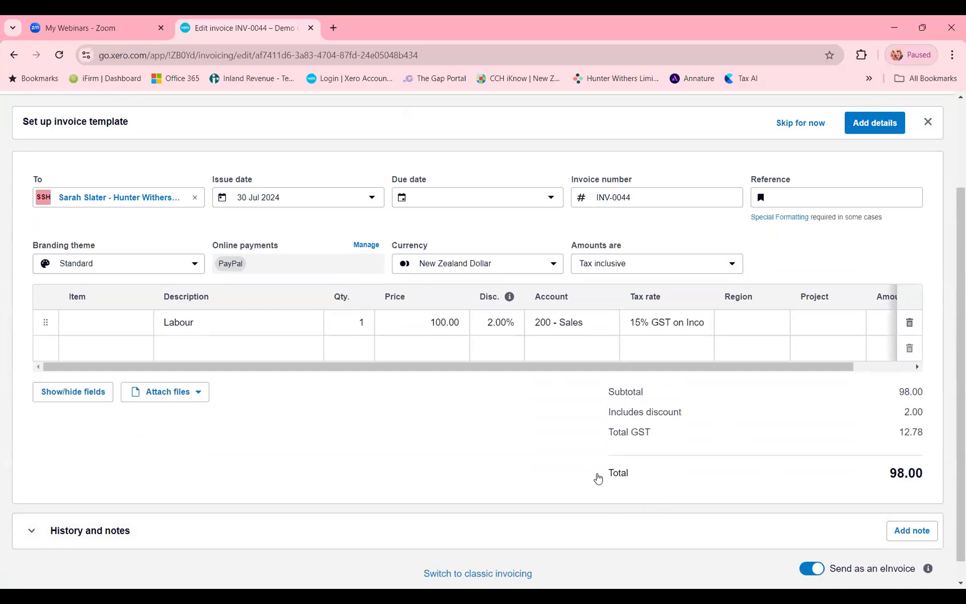
scroll(546, 414, down, 1)
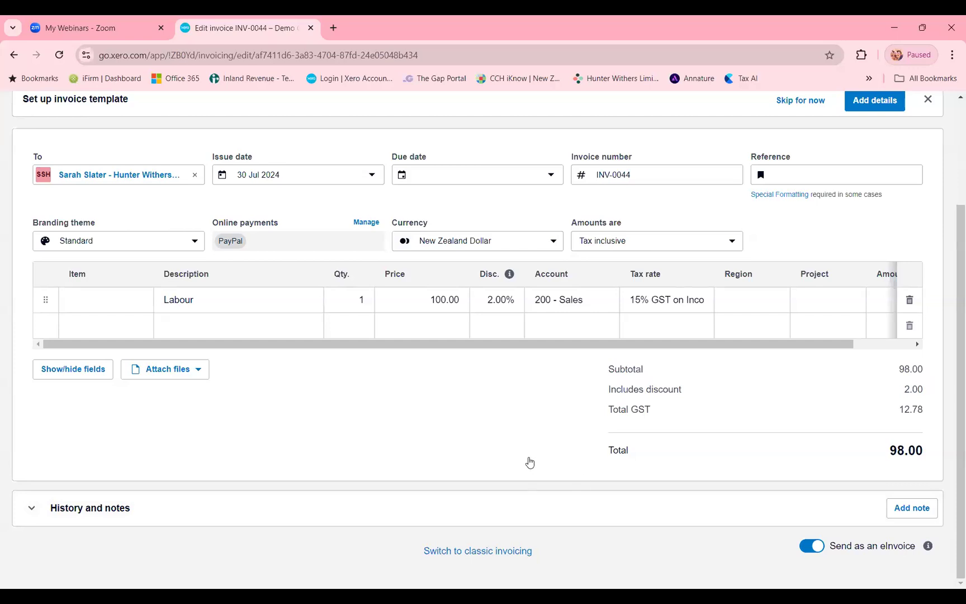
scroll(530, 461, up, 1)
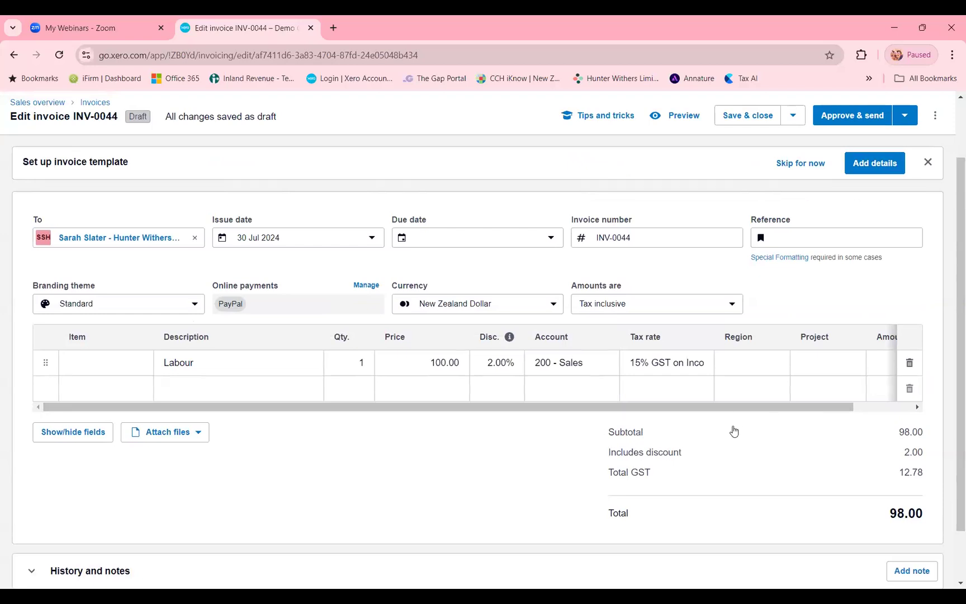
scroll(721, 442, up, 1)
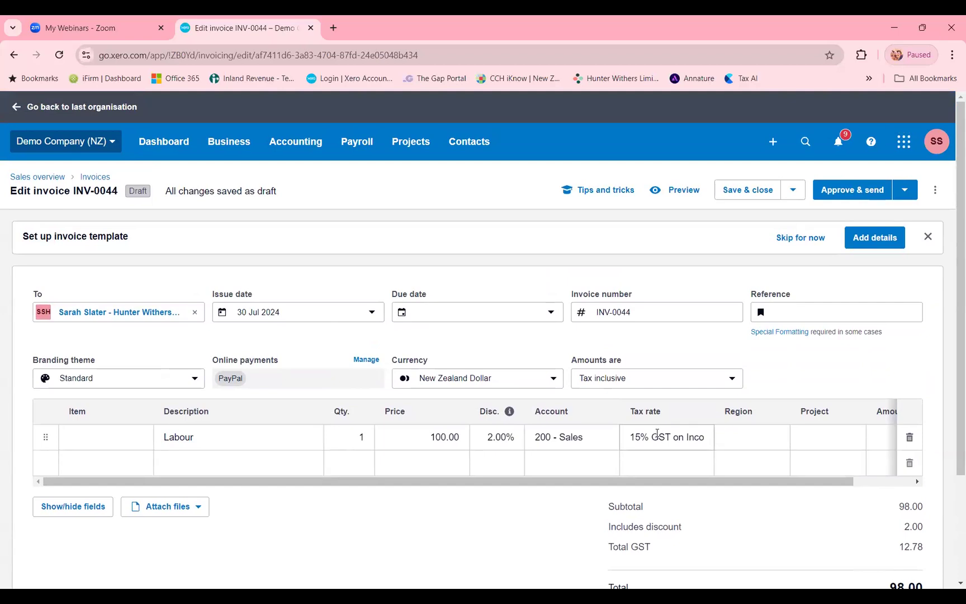
scroll(656, 433, down, 1)
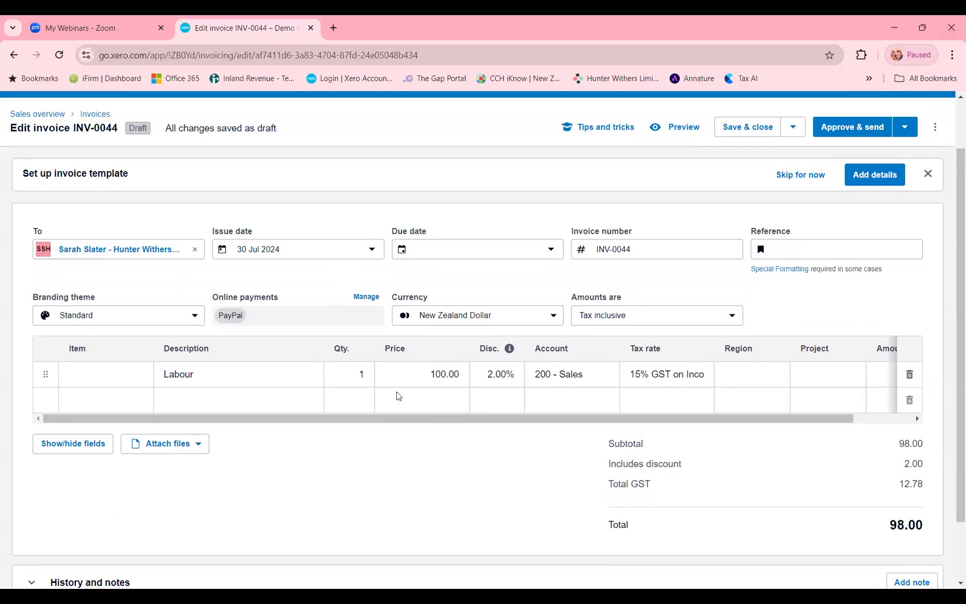
scroll(87, 176, up, 1)
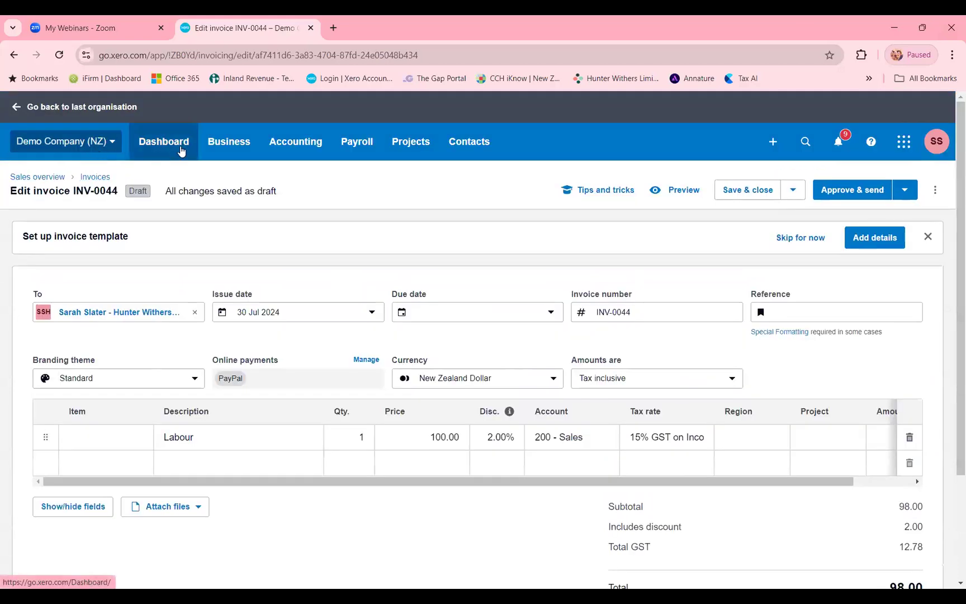
- Return to the organisation's dashboard and open the items to reconcile for the Business Bank Account
click(181, 150)
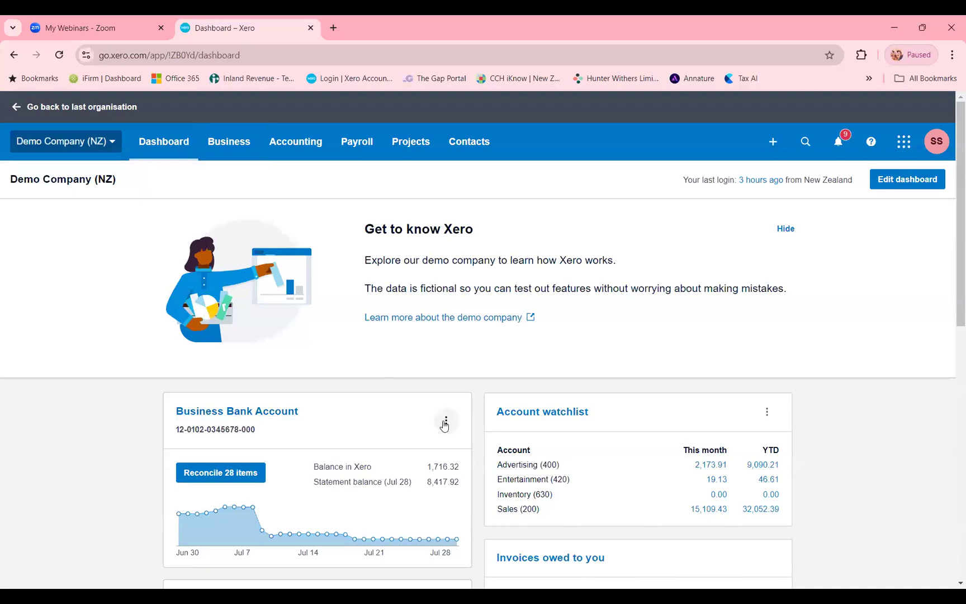
click(241, 476)
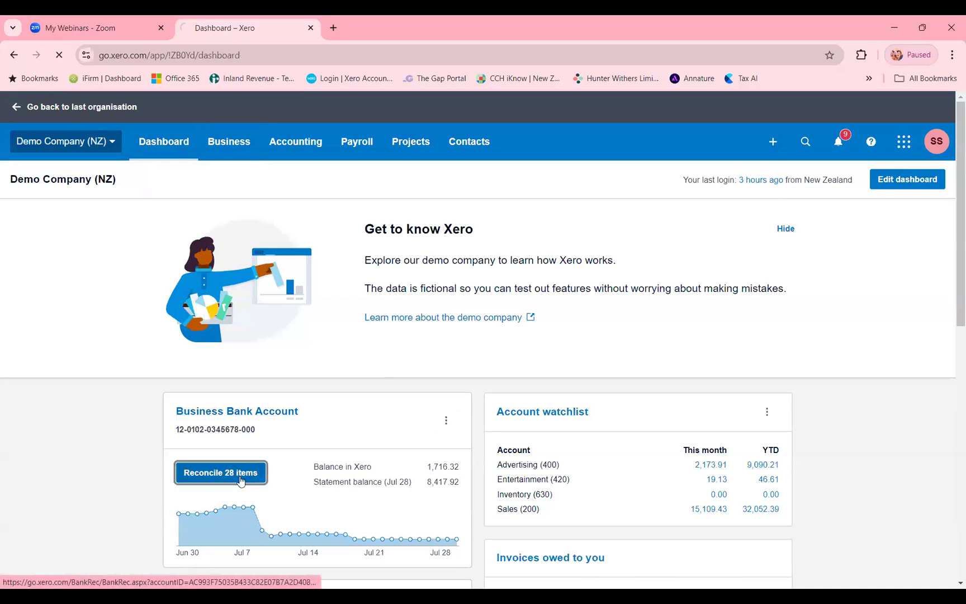
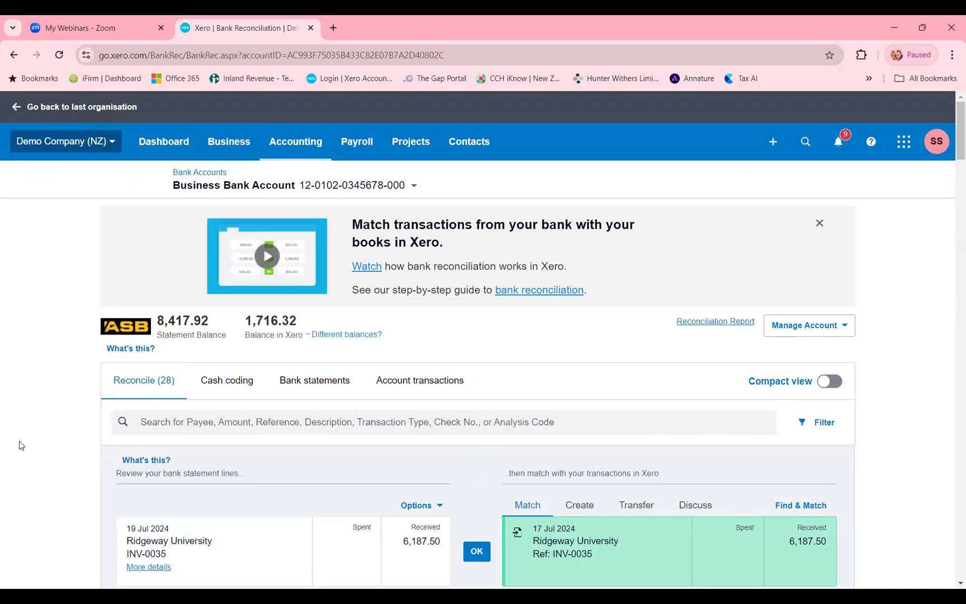
- Search the bank reconciliation items for "ridgeway" and look through the matching statement lines
click(307, 421)
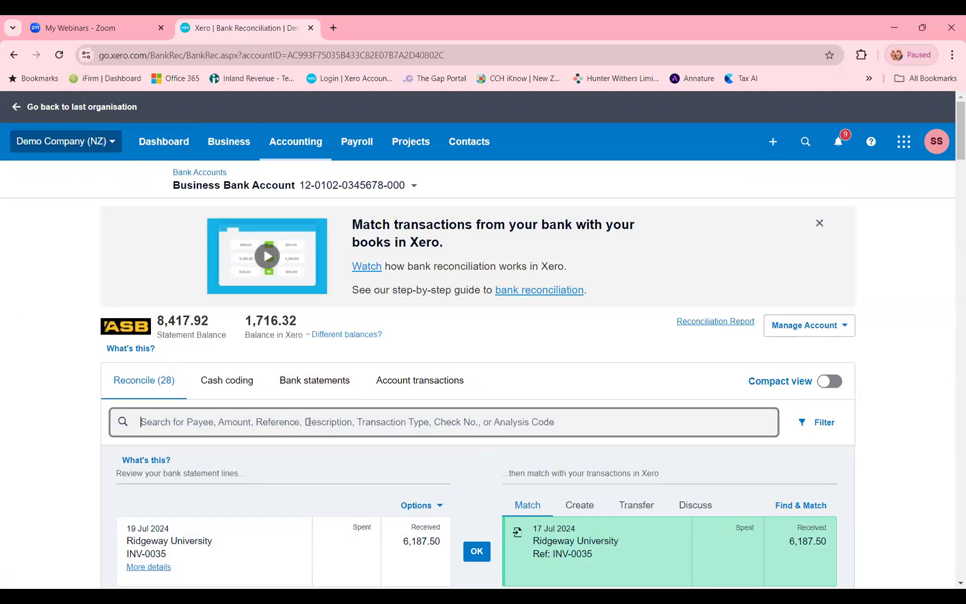
text(rid)
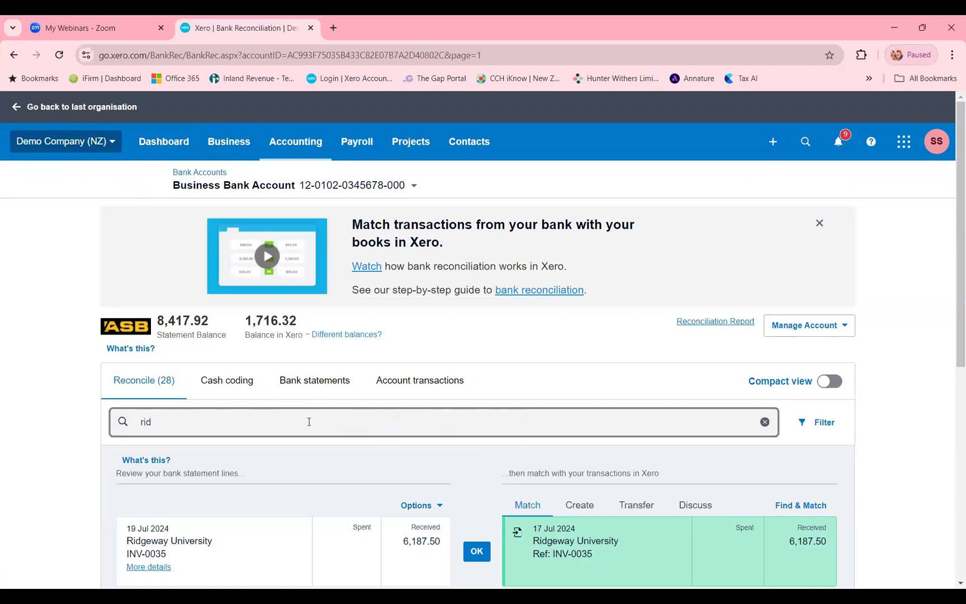
text(geway)
scroll(326, 411, down, 3)
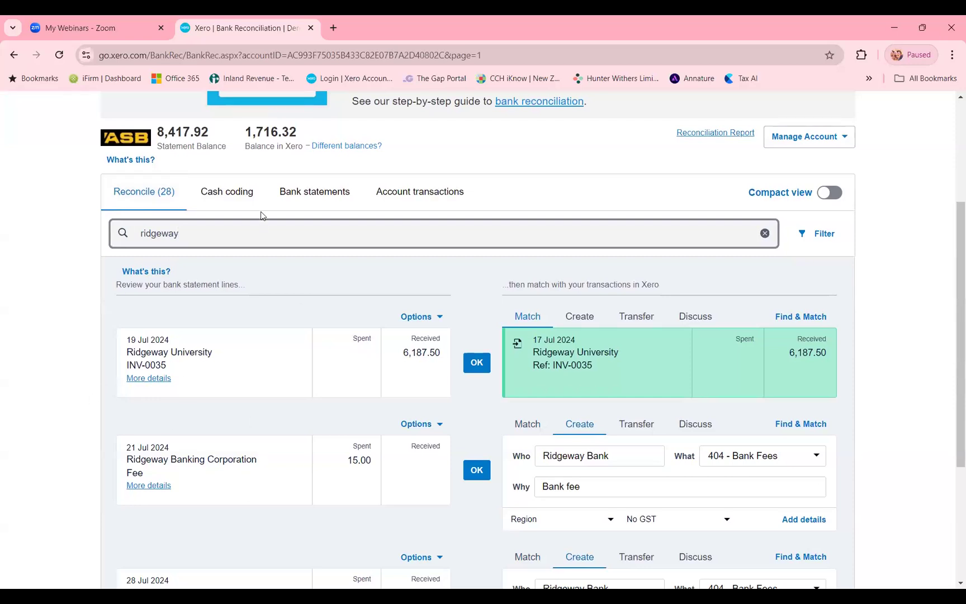
- Replace the reconciliation search term with the amount 100
drag(190, 224, 122, 218)
key(BackSpace)
text(1)
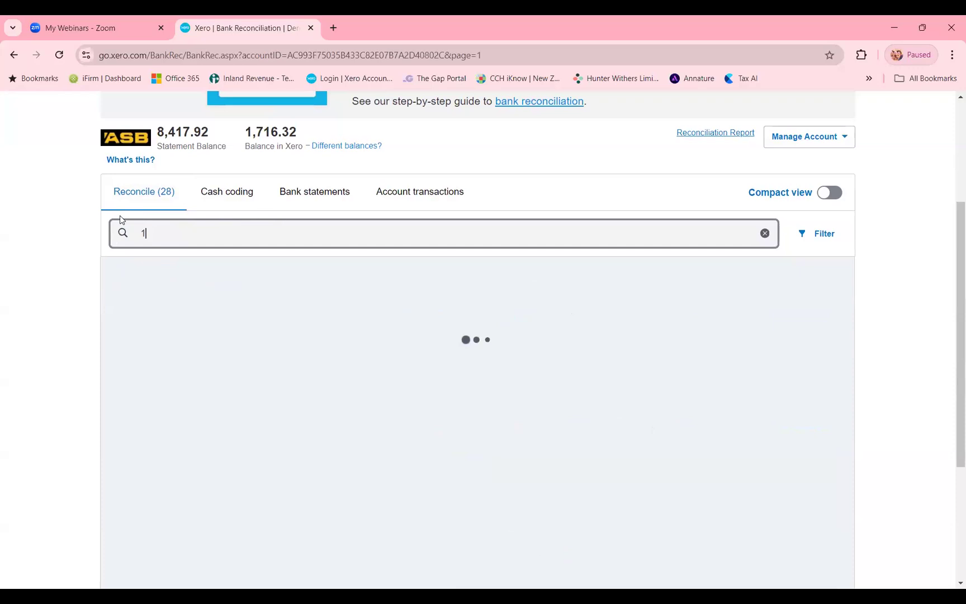
text(00)
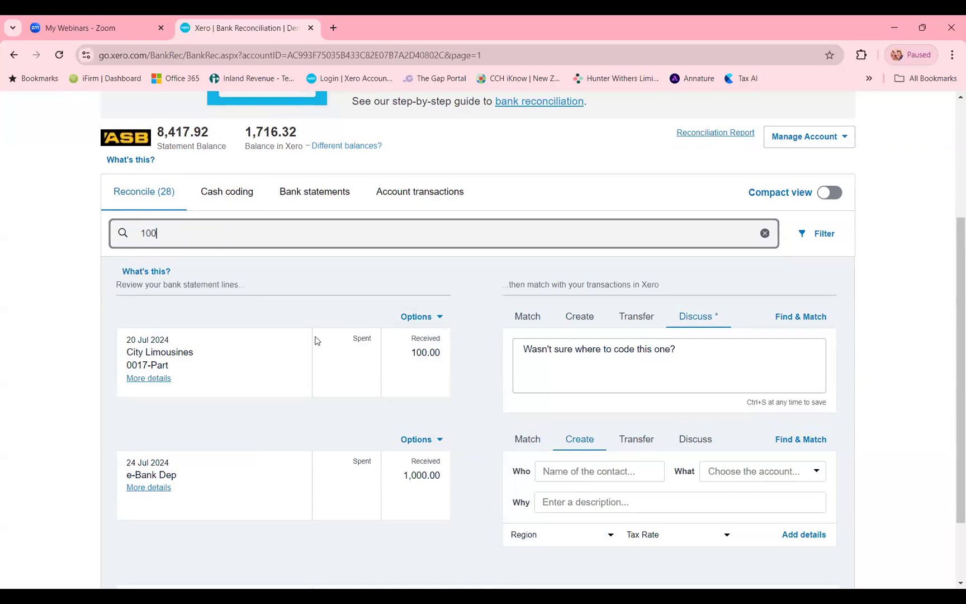
- Switch to cash coding and open the split details of the 21 Jul 2024 Cooper Street Bakery line
click(239, 201)
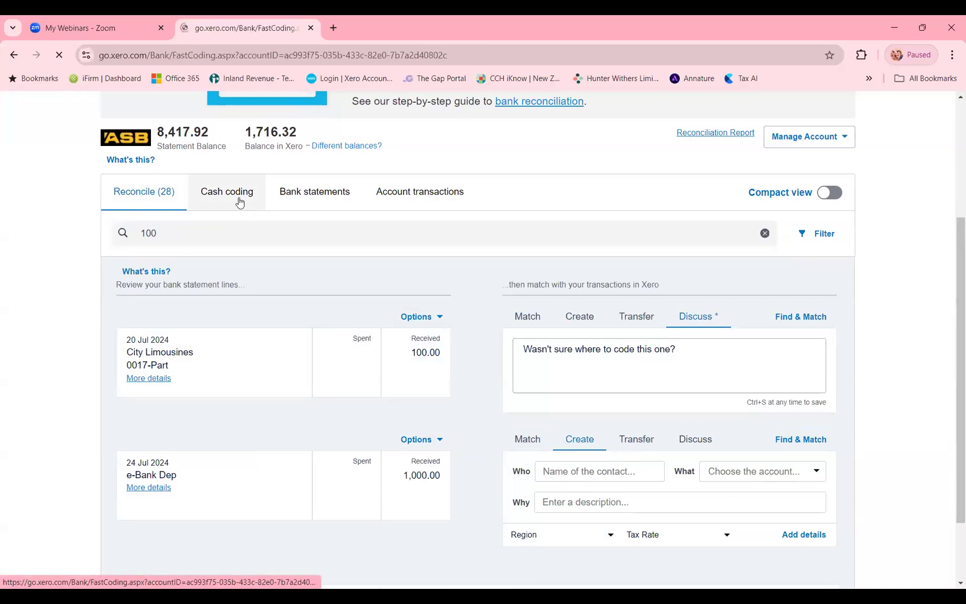
scroll(646, 305, down, 2)
scroll(644, 302, down, 1)
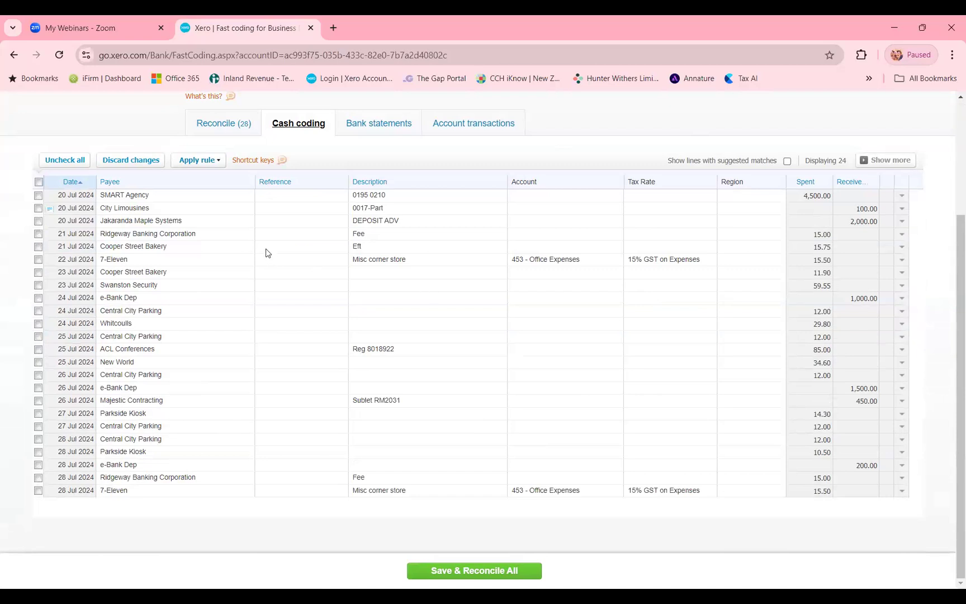
click(568, 248)
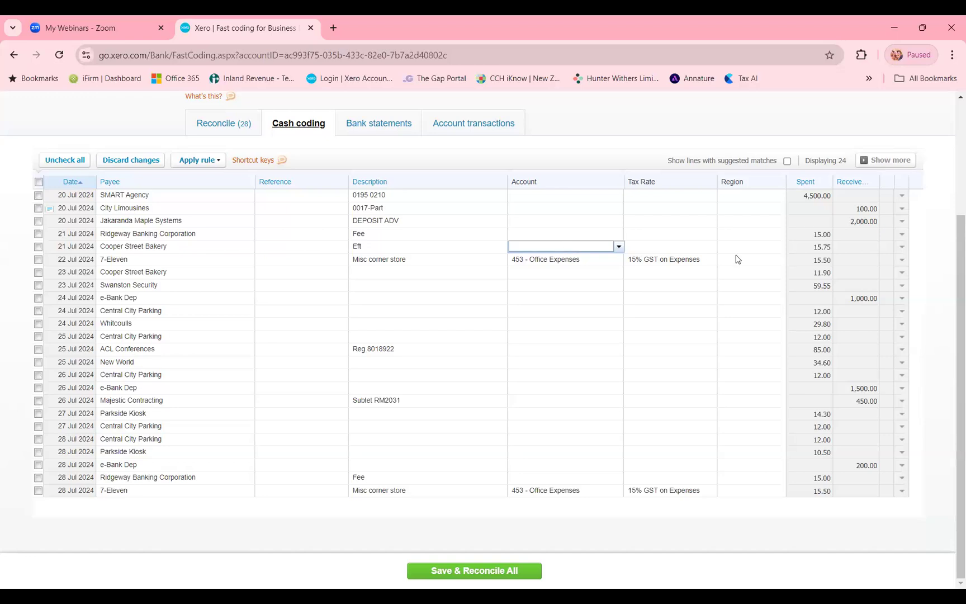
key(/)
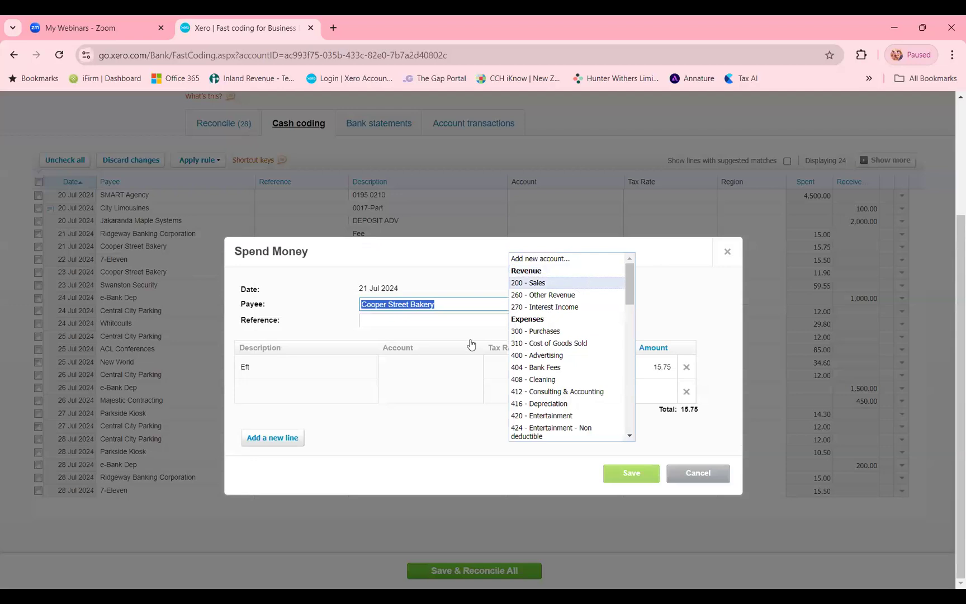
- Code the first split line to 420 - Entertainment and the second to 424 - Entertainment - Non deductible
click(422, 371)
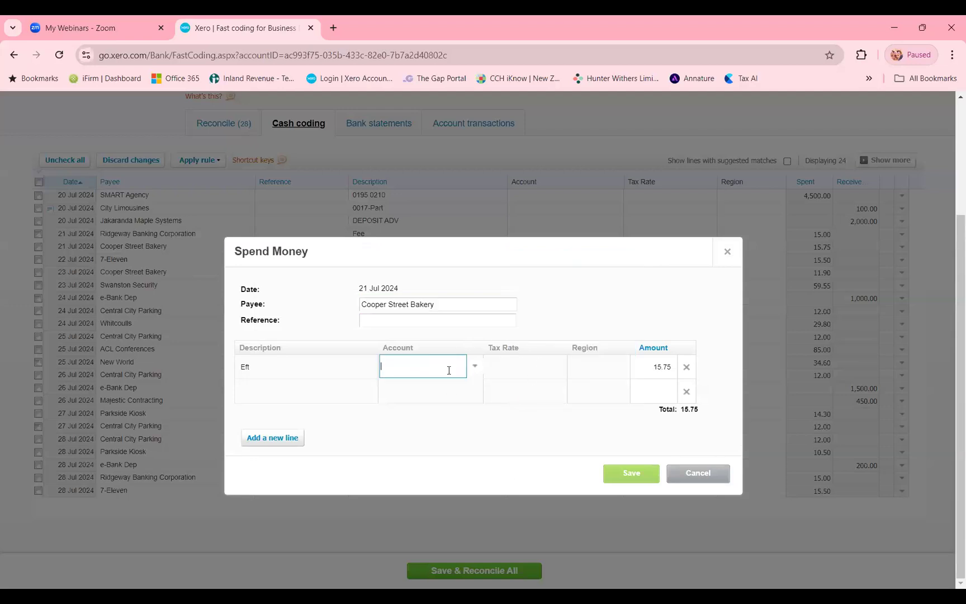
text(e)
key(Tab)
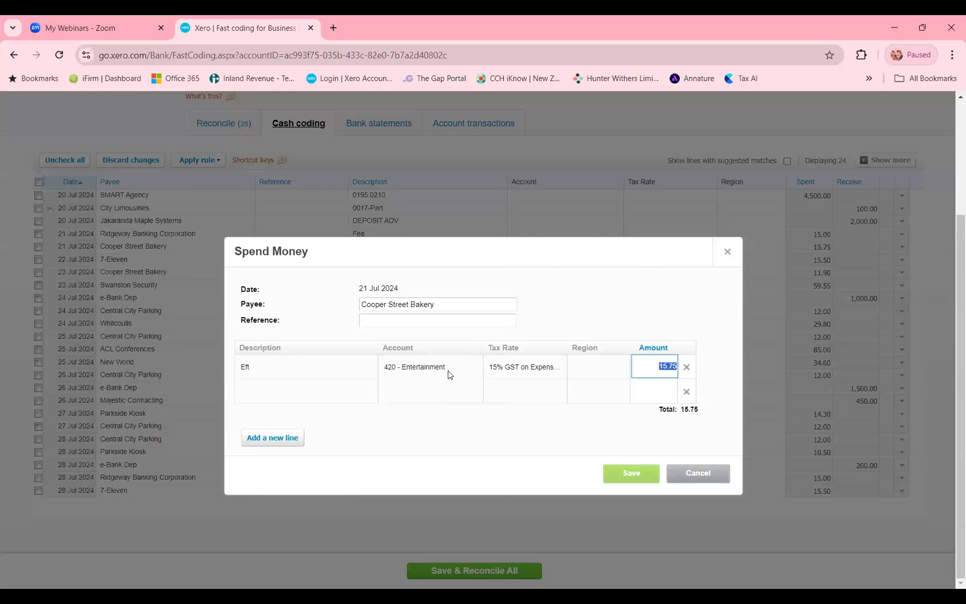
key(Tab)
key(Tab)
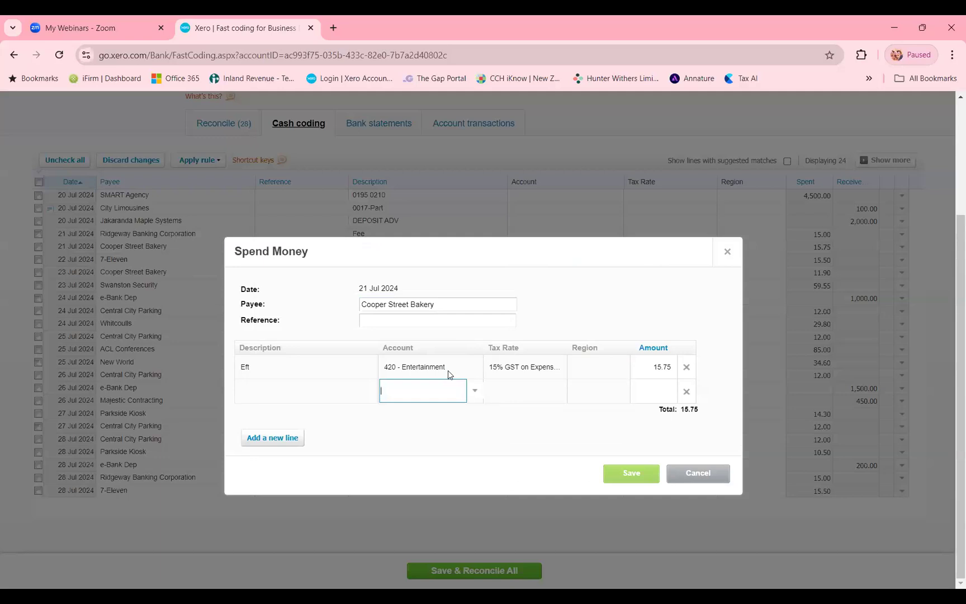
text(424)
key(Tab)
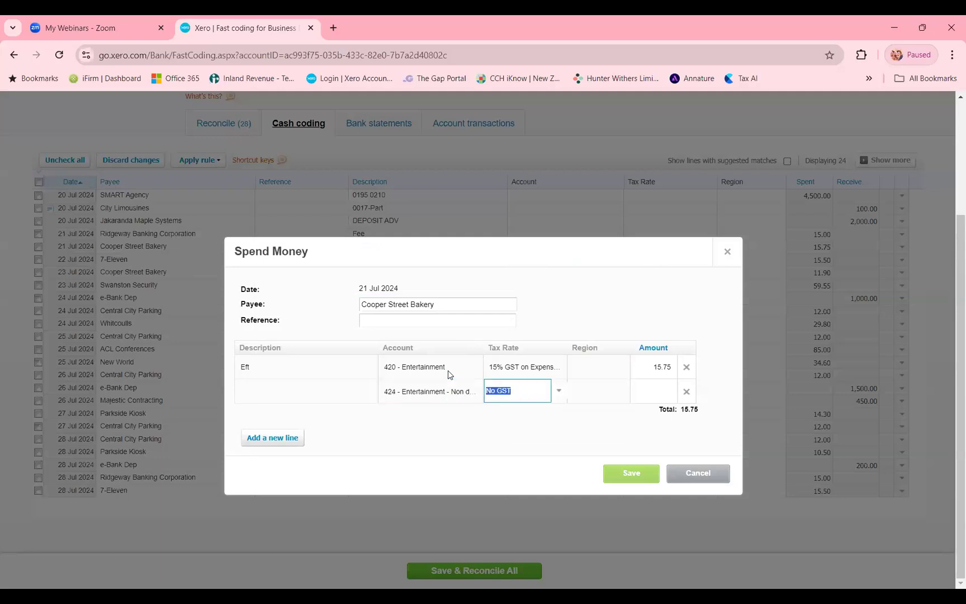
key(Tab)
- Divide the amount between the two entertainment lines as 7.87 deductible and 7.88 non-deductible
click(643, 371)
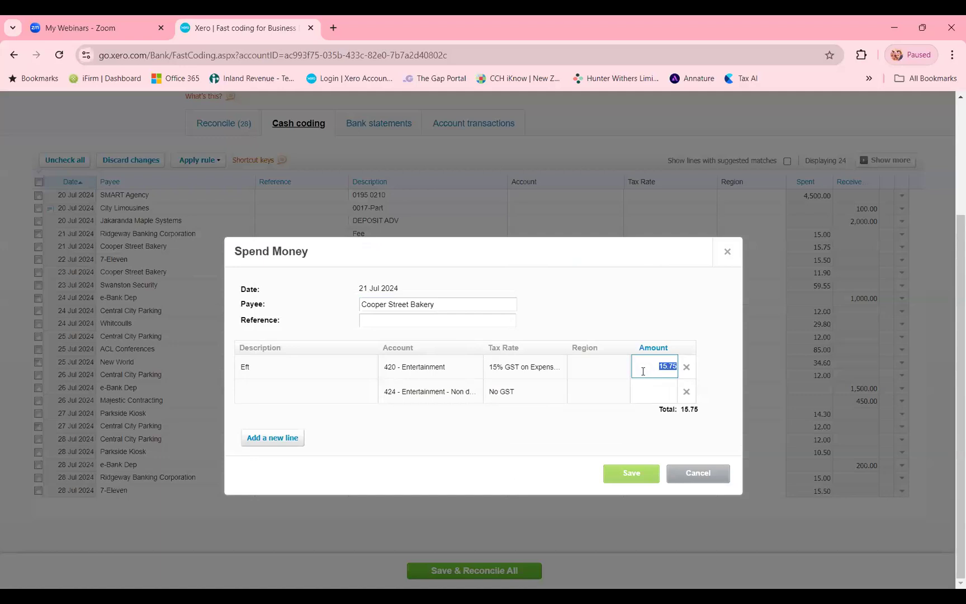
text(50)
key(BackSpace)
key(BackSpace)
text(7.87)
click(643, 380)
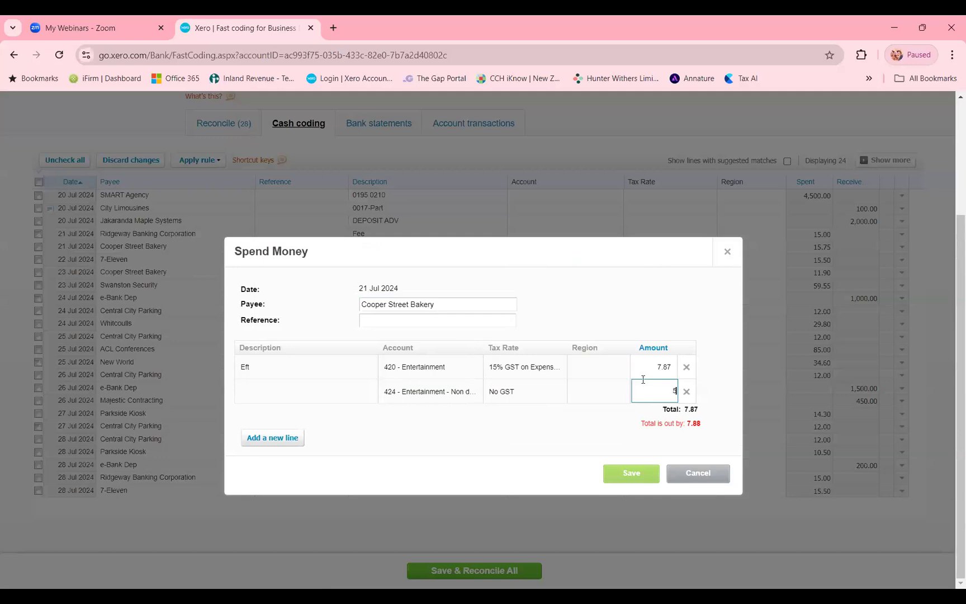
text(50)
key(BackSpace)
key(BackSpace)
text(7.87)
click(614, 397)
click(641, 397)
text(7.88)
click(624, 423)
- Save the Cooper Street Bakery split, then save and reconcile all coded lines
click(478, 401)
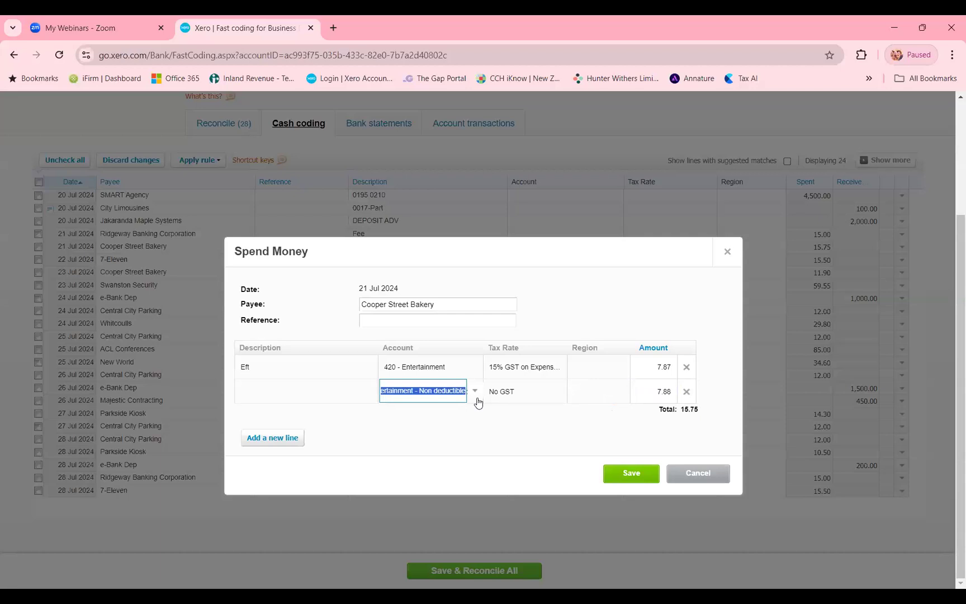
click(652, 370)
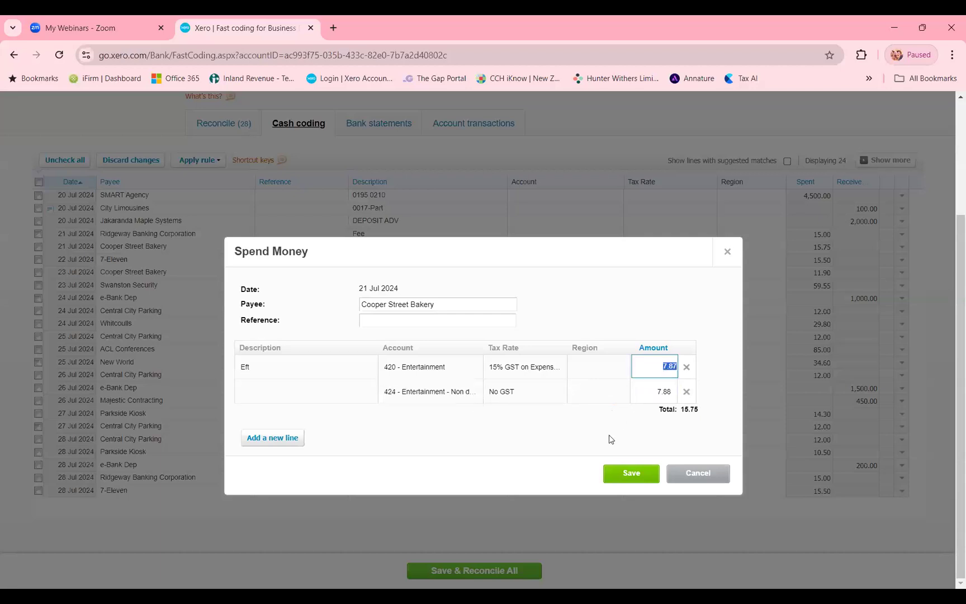
click(608, 469)
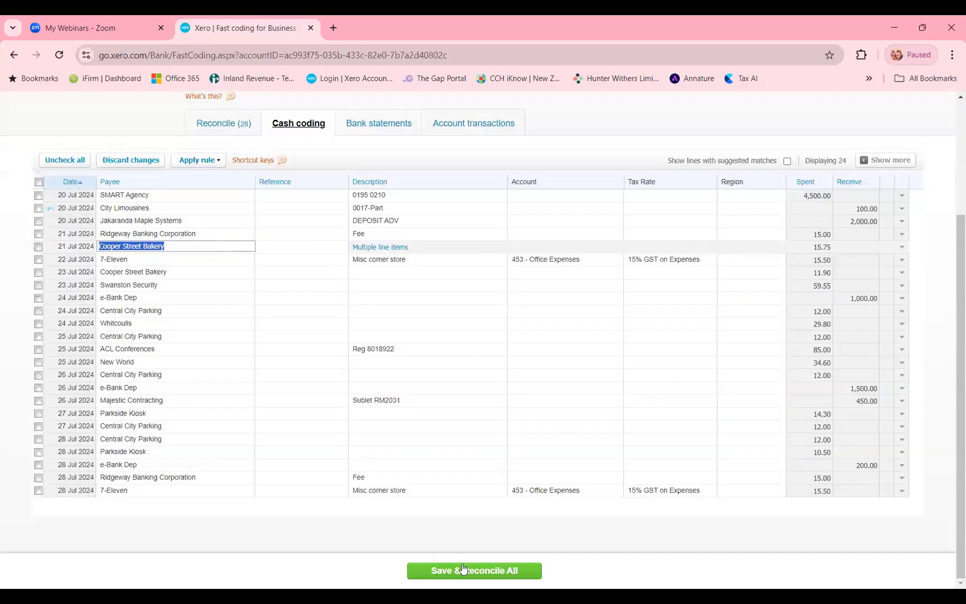
click(462, 569)
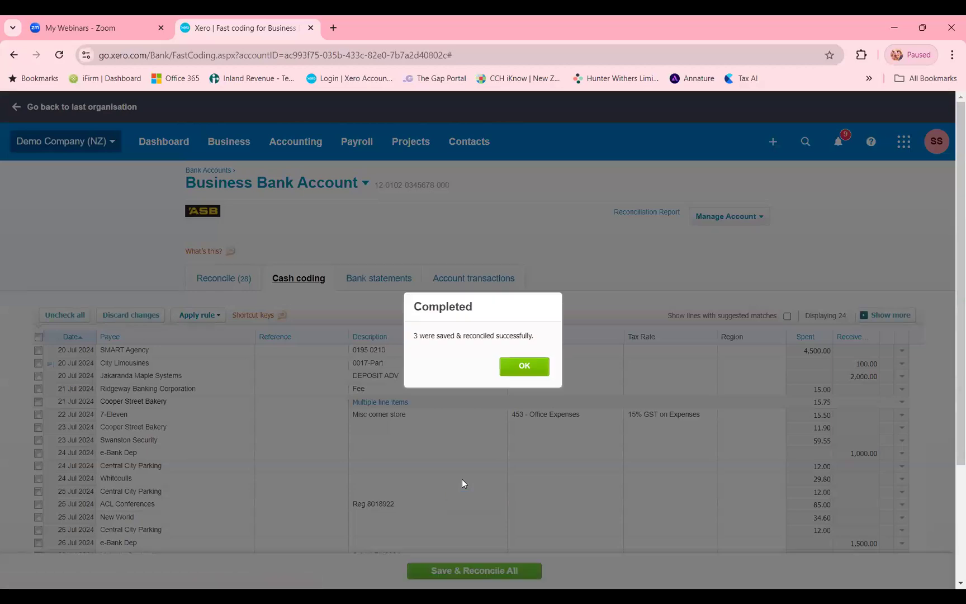
click(525, 366)
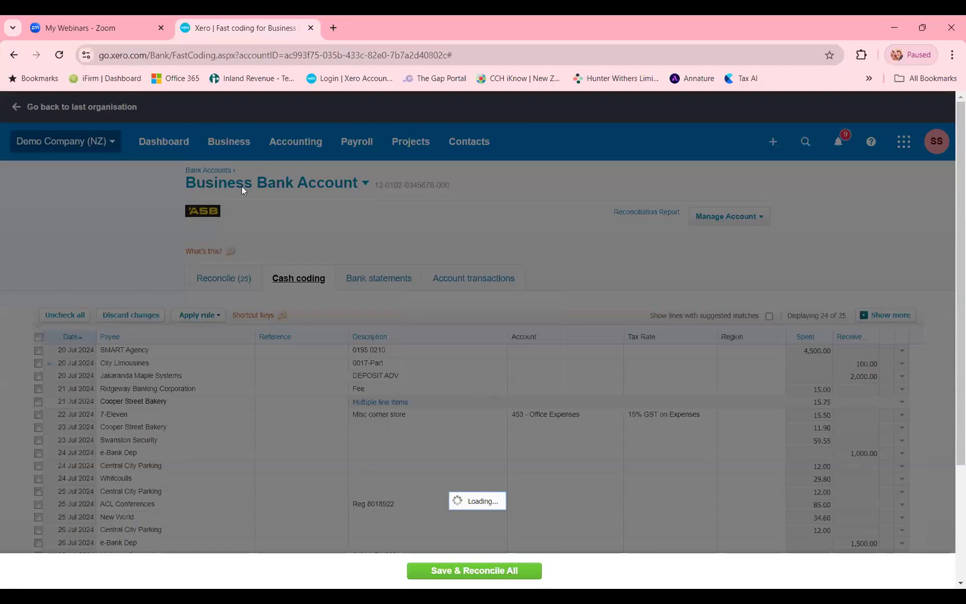
- Open the full list of bills, hide its Reference column and show the Total and Paid date columns
click(224, 150)
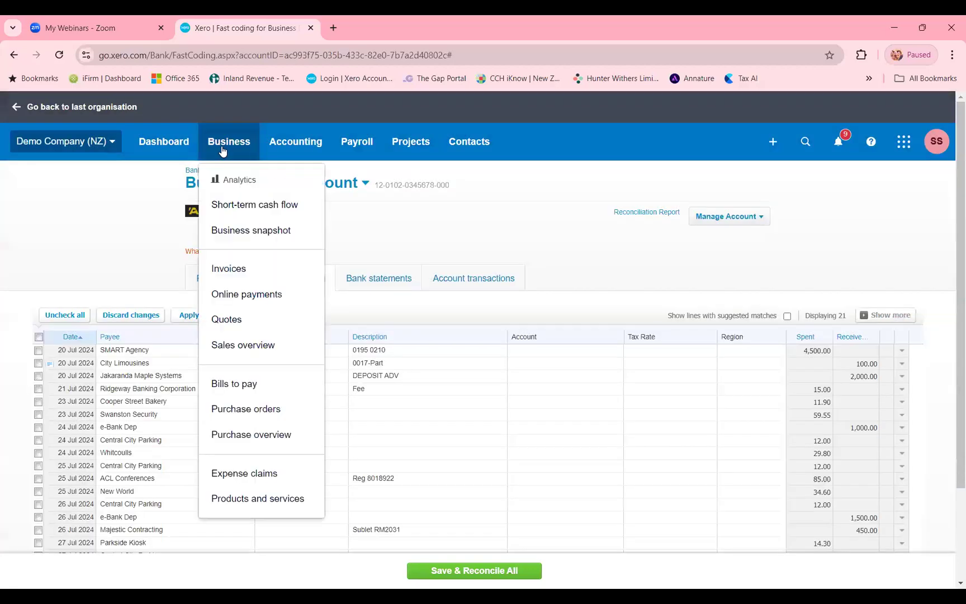
click(236, 391)
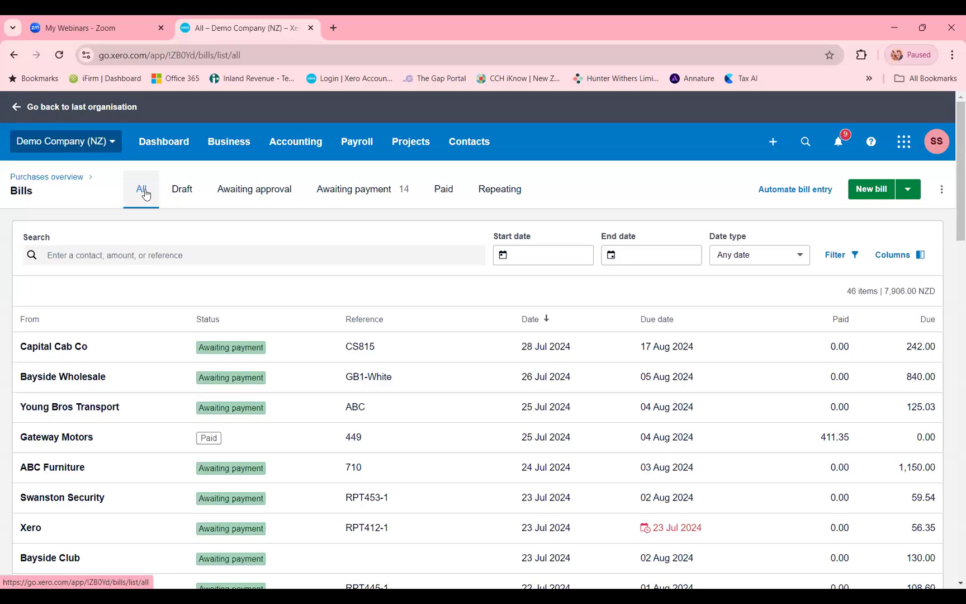
click(921, 256)
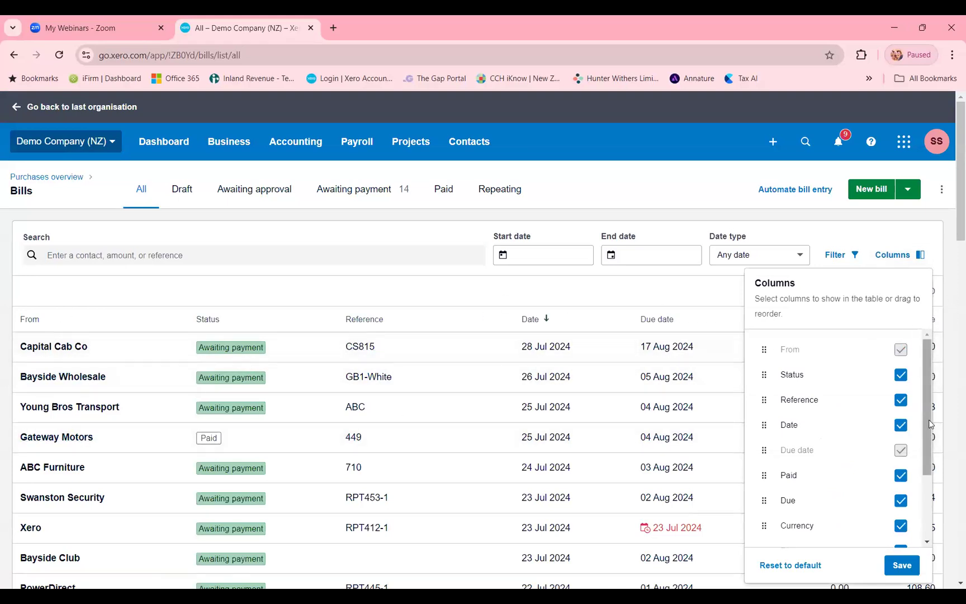
click(897, 400)
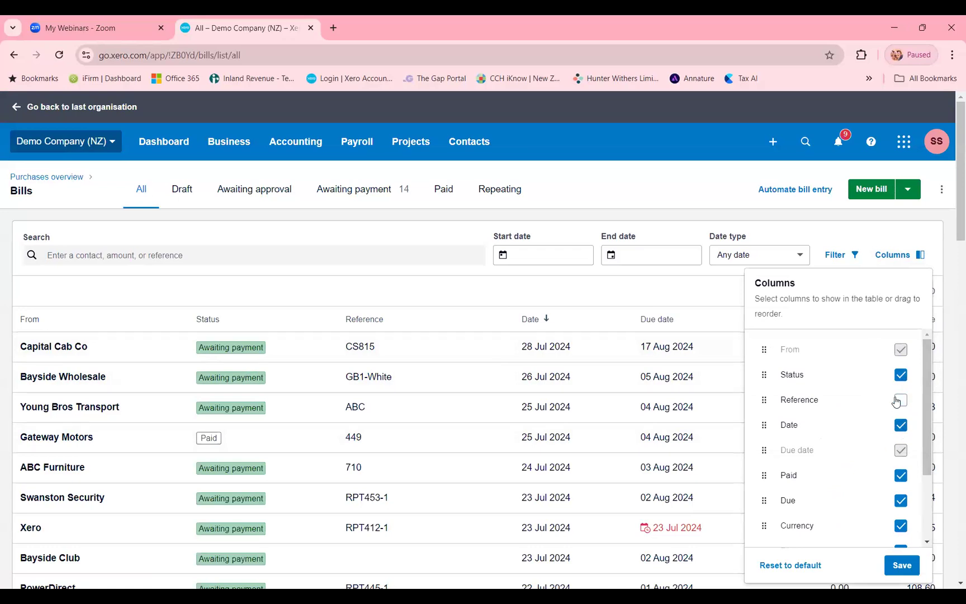
scroll(897, 400, down, 2)
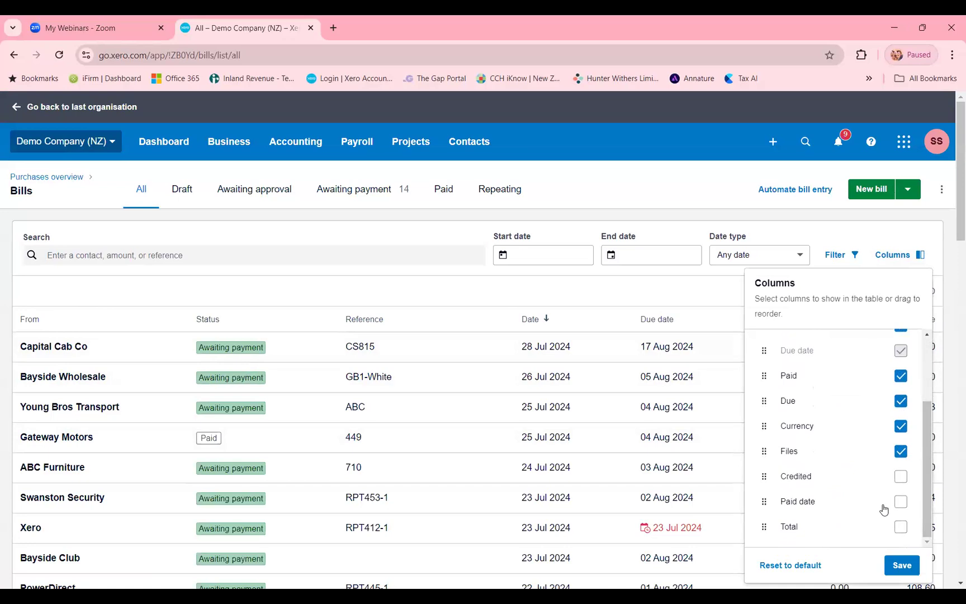
click(899, 526)
click(899, 501)
click(901, 565)
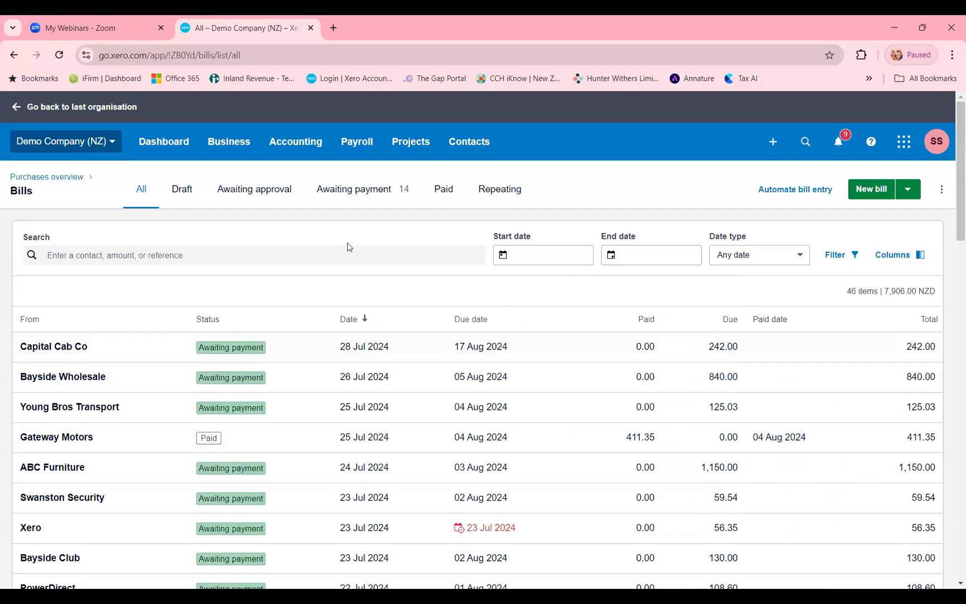
- Show the bills awaiting payment and add the Total column to that list
click(355, 193)
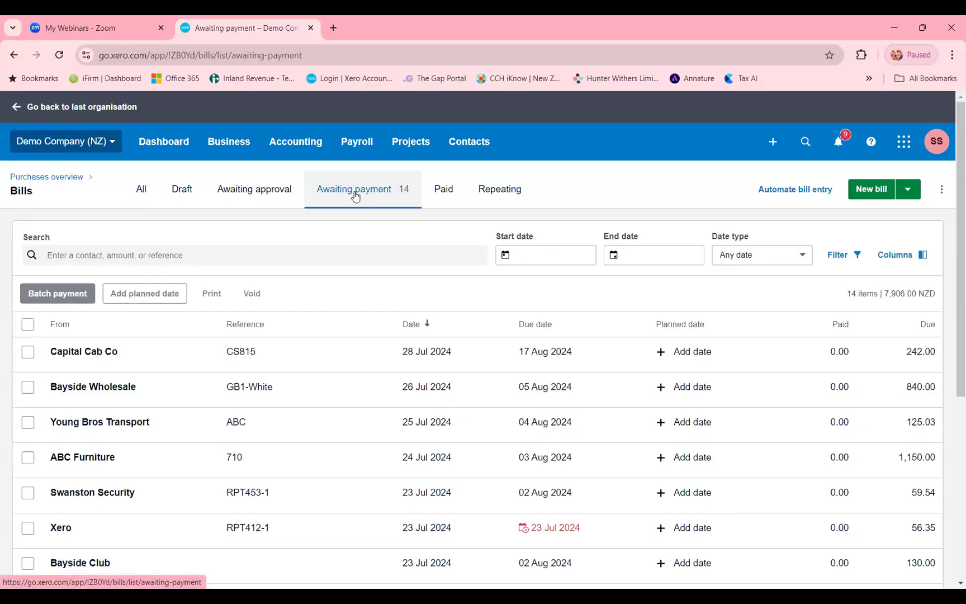
click(906, 255)
scroll(867, 482, down, 3)
click(902, 526)
click(830, 564)
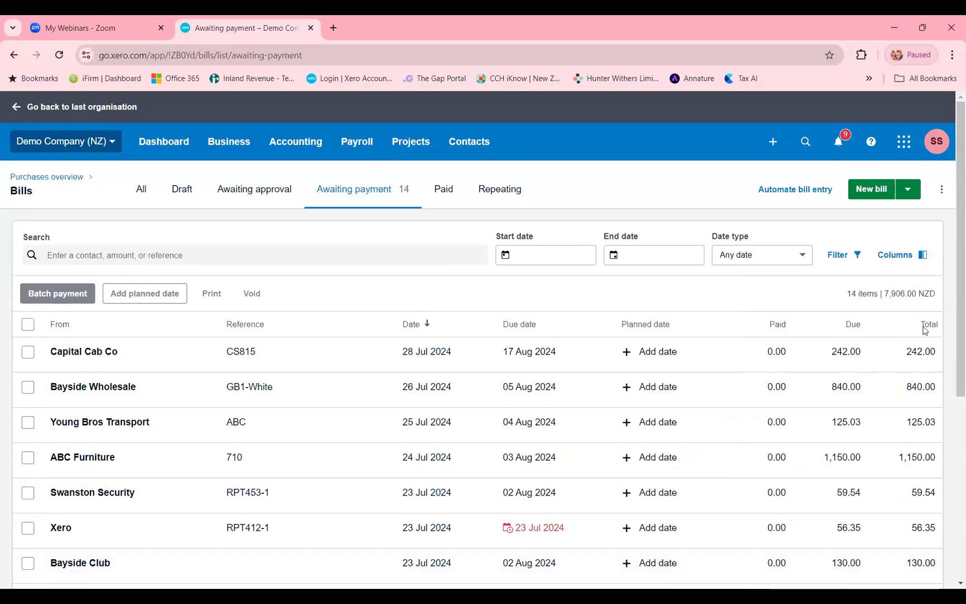
- Review the paid, due and total amounts throughout the bills awaiting payment, including the part-paid Central Copiers bill
scroll(907, 315, down, 3)
scroll(808, 295, up, 2)
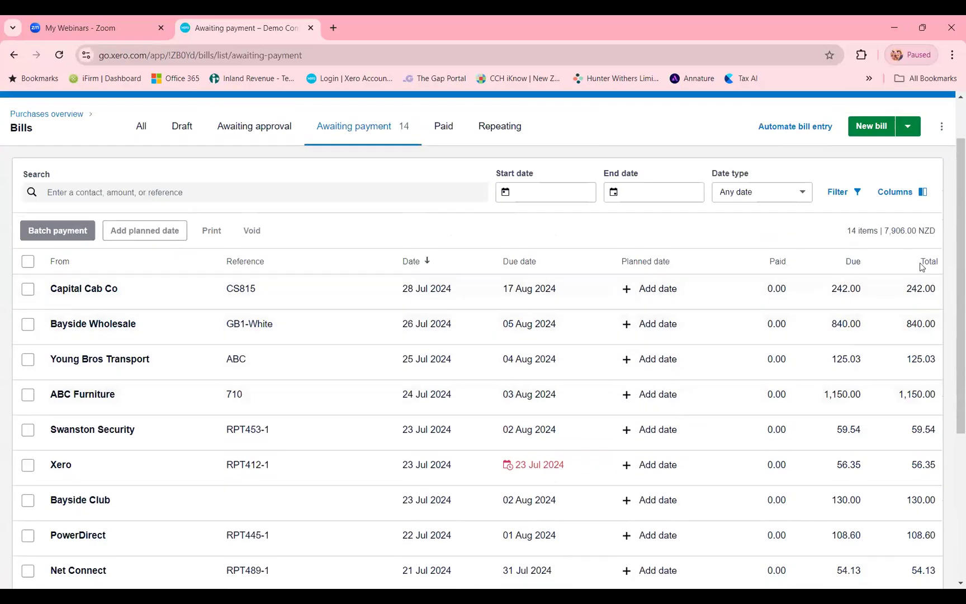
scroll(921, 267, down, 1)
scroll(921, 267, down, 2)
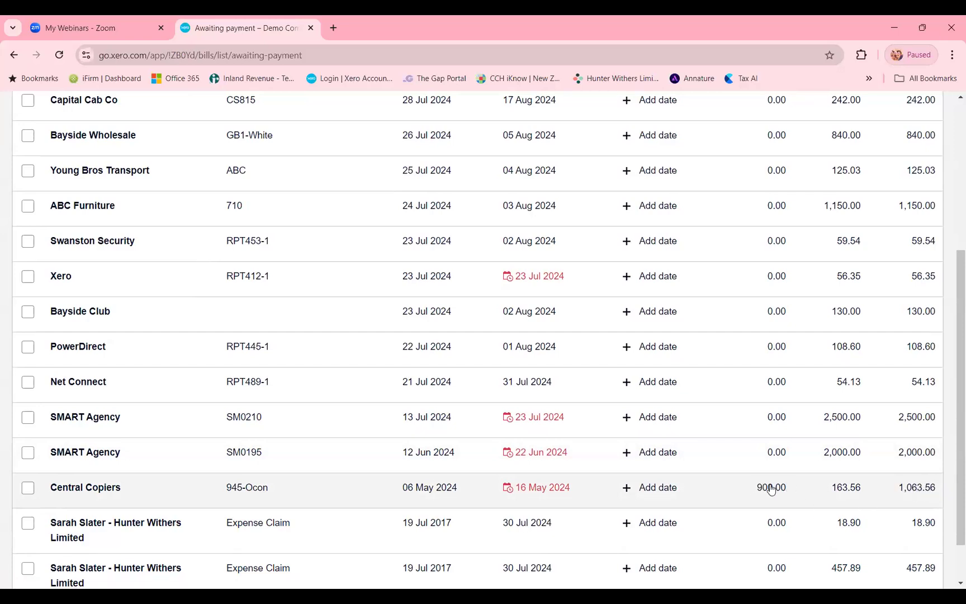
scroll(772, 302, up, 4)
scroll(737, 448, down, 5)
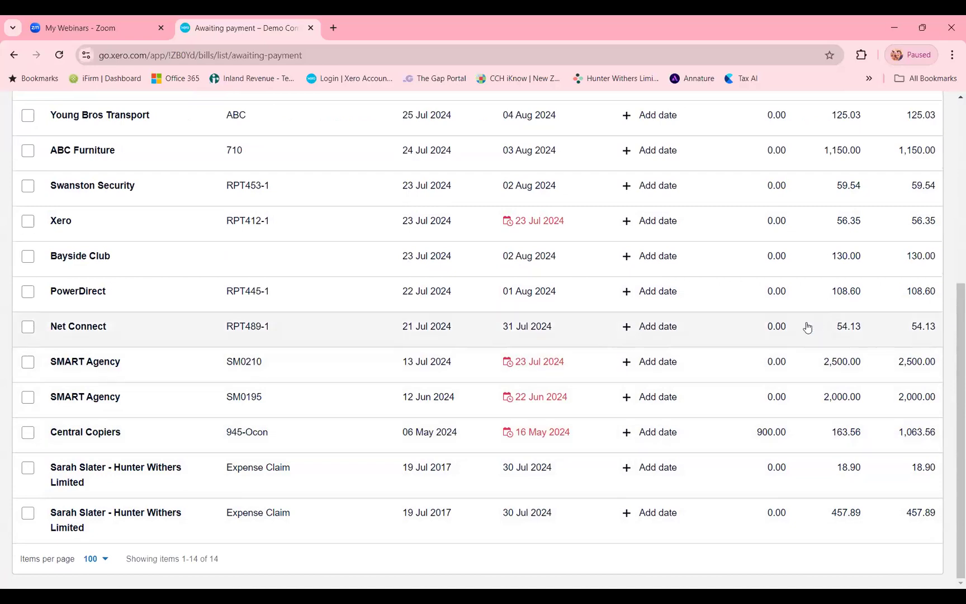
scroll(807, 327, up, 5)
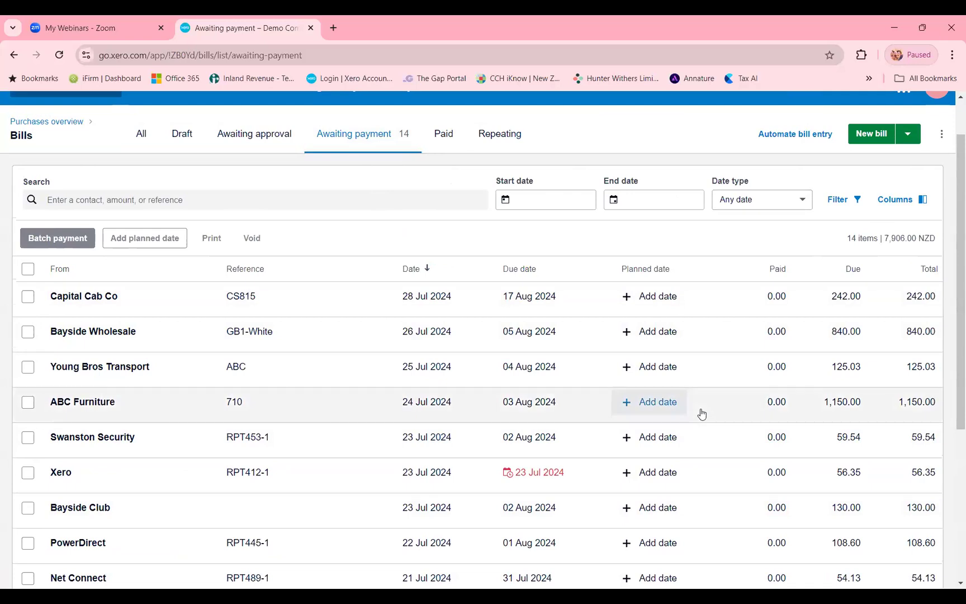
scroll(473, 148, up, 1)
- Open the list of all contacts and search it for "ridgeway"
click(472, 148)
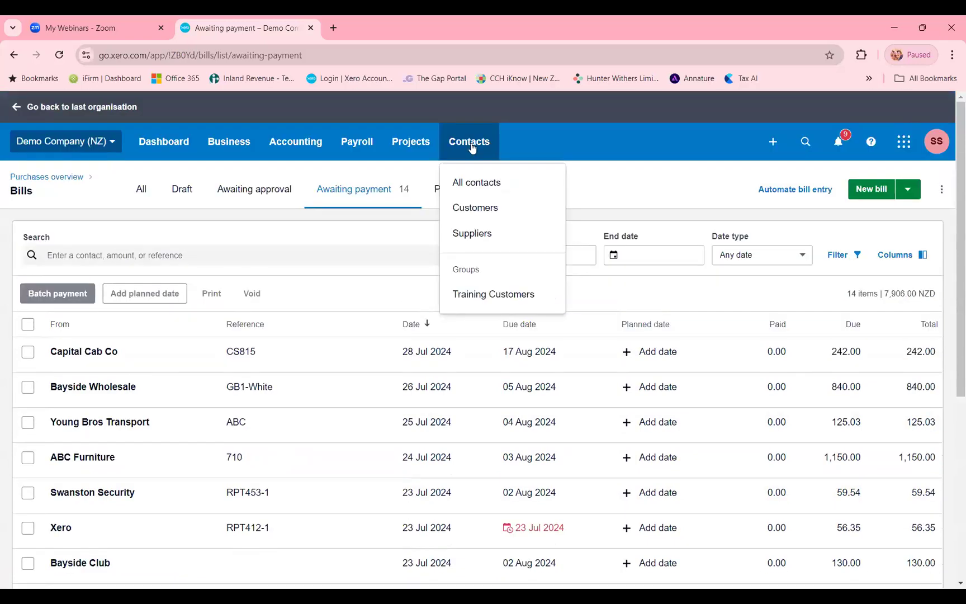
click(487, 187)
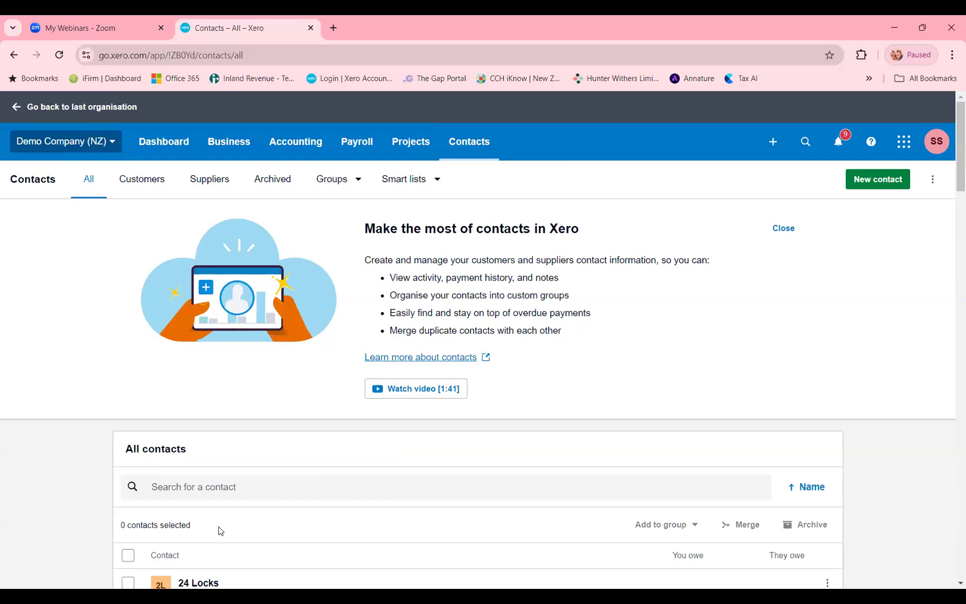
click(229, 494)
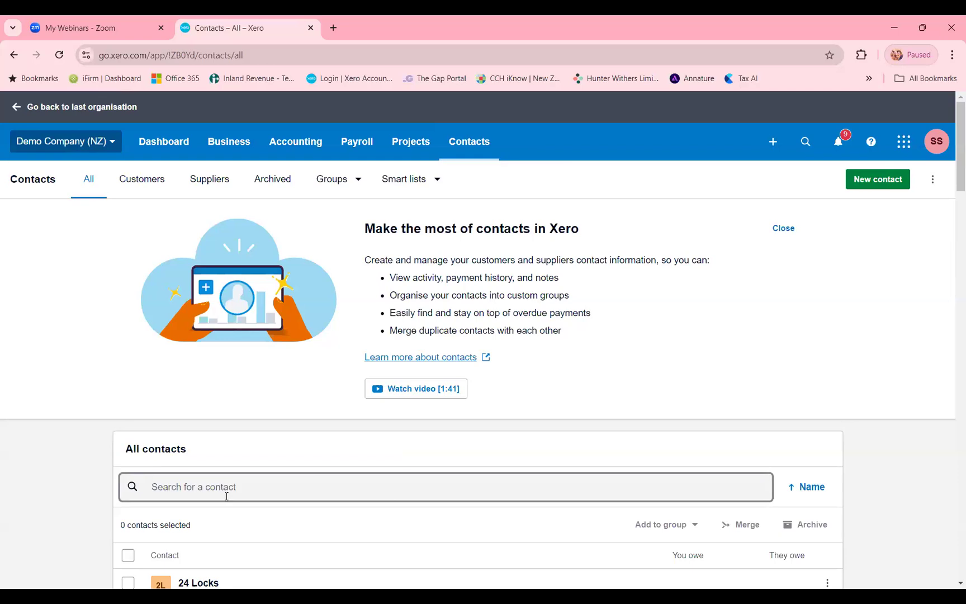
text(ridewa)
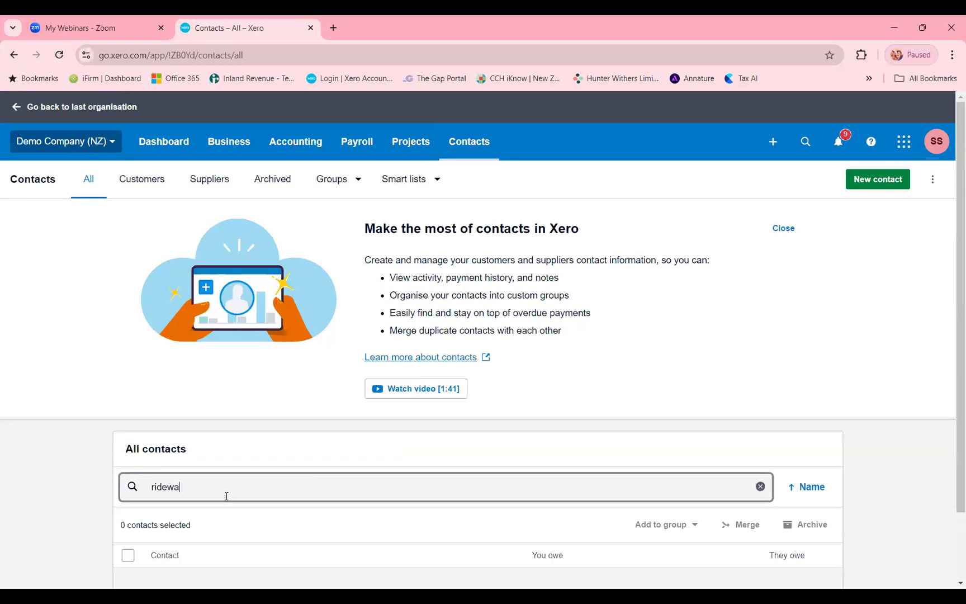
key(BackSpace)
key(BackSpace)
key(BackSpace)
text(geway)
scroll(267, 392, down, 1)
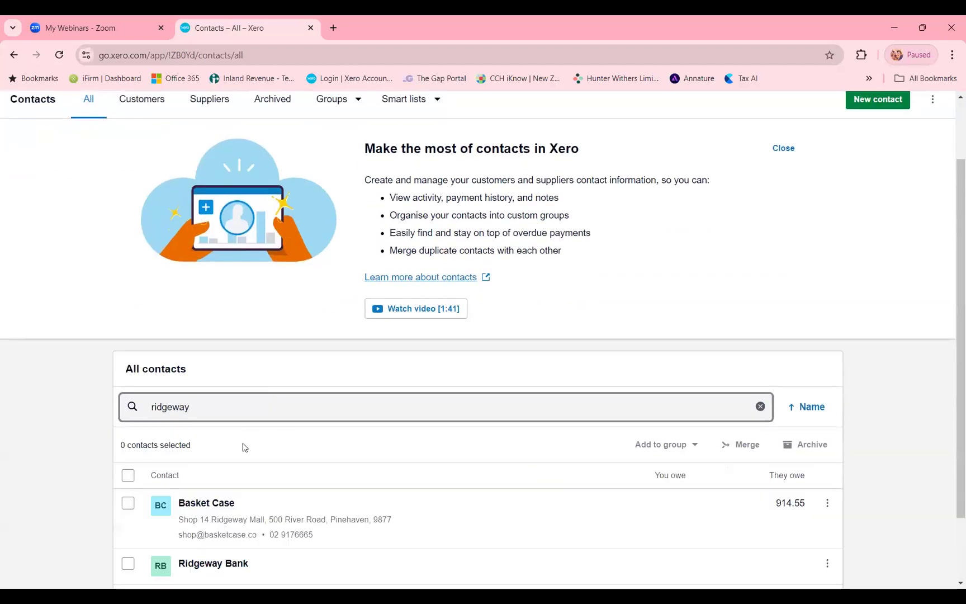
- Open the Ridgeway University contact and examine its cash in over 12 months as both graph and table
scroll(235, 486, down, 1)
click(220, 519)
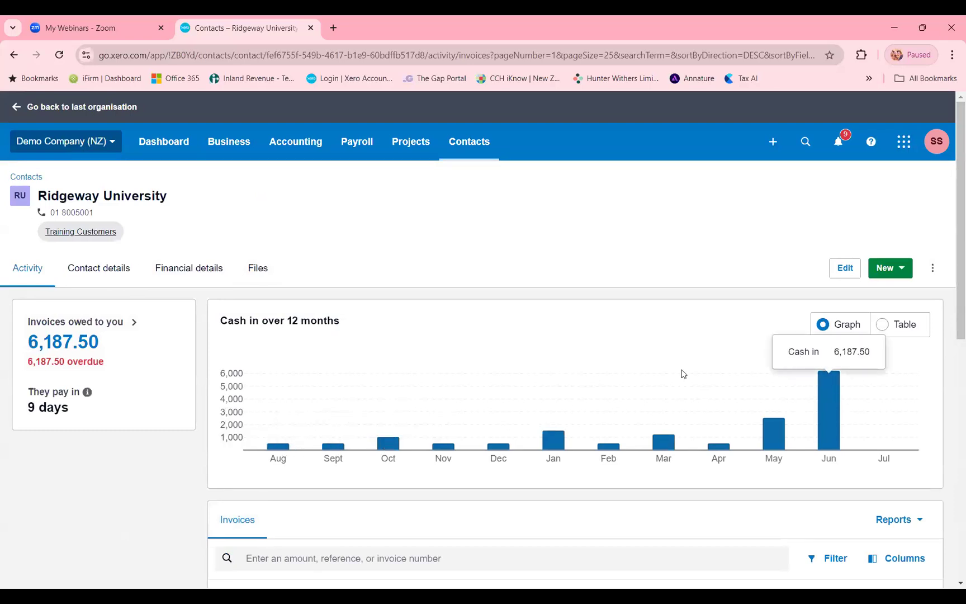
mouse_move(817, 408)
mouse_move(557, 444)
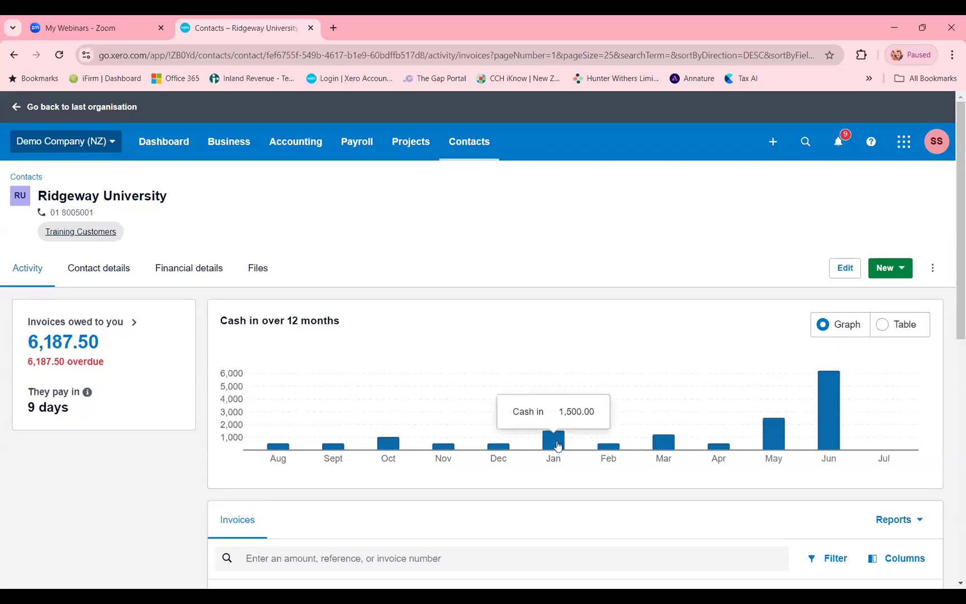
click(895, 325)
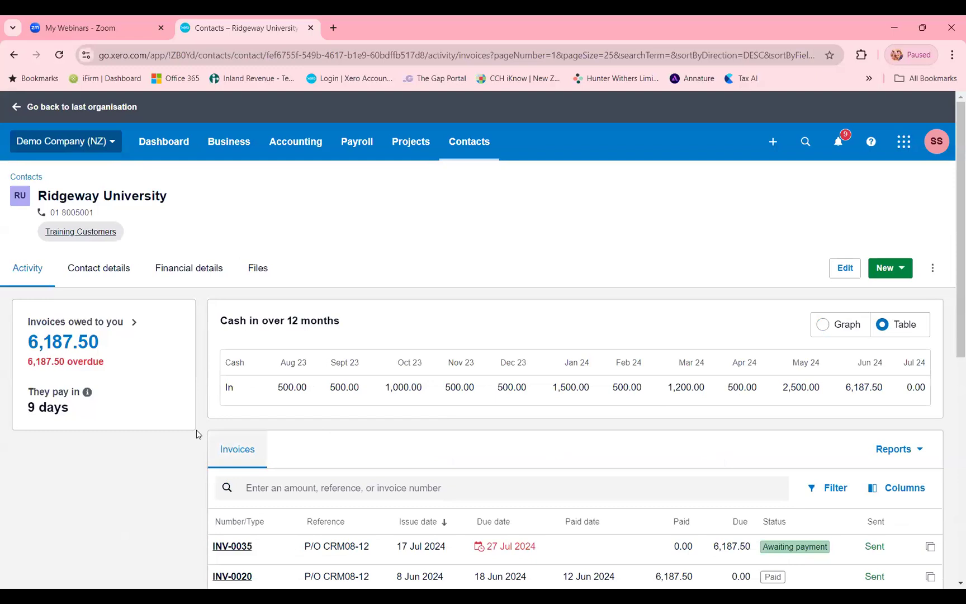
click(834, 329)
- Review Ridgeway University's invoice list and monthly cash-in graph, and return to the organisation's dashboard
scroll(727, 396, down, 8)
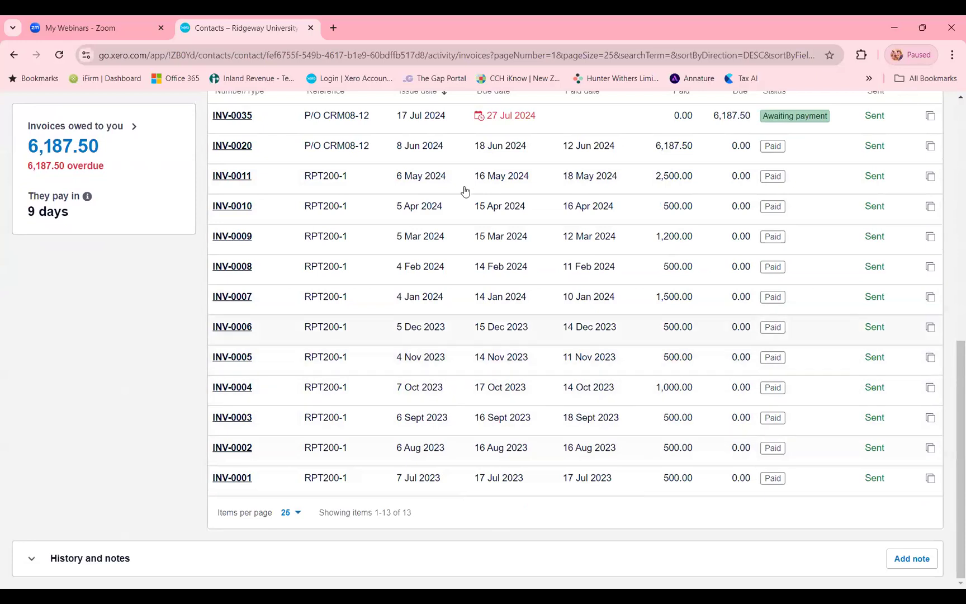
scroll(542, 343, up, 6)
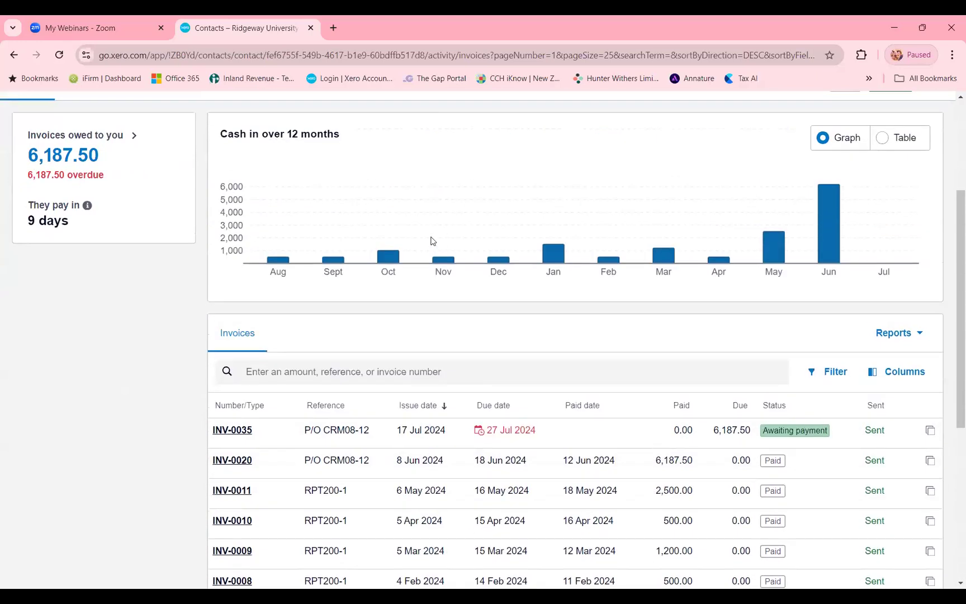
mouse_move(660, 259)
mouse_move(821, 231)
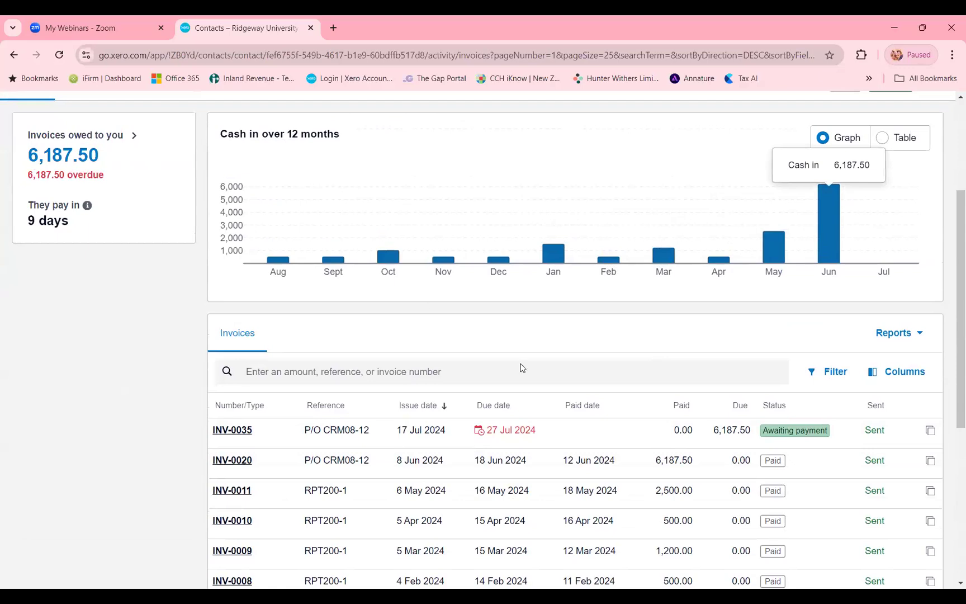
scroll(178, 193, up, 3)
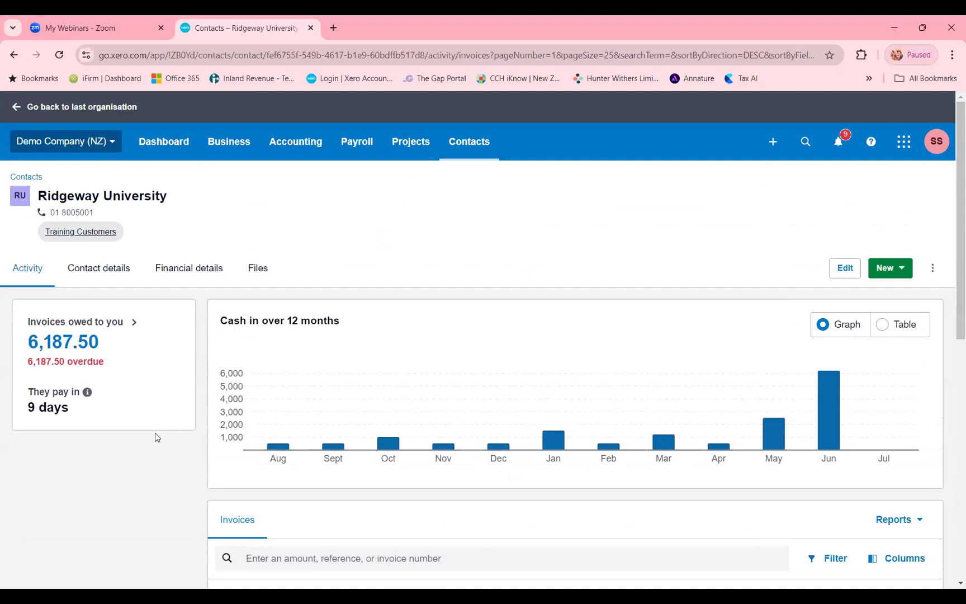
click(142, 151)
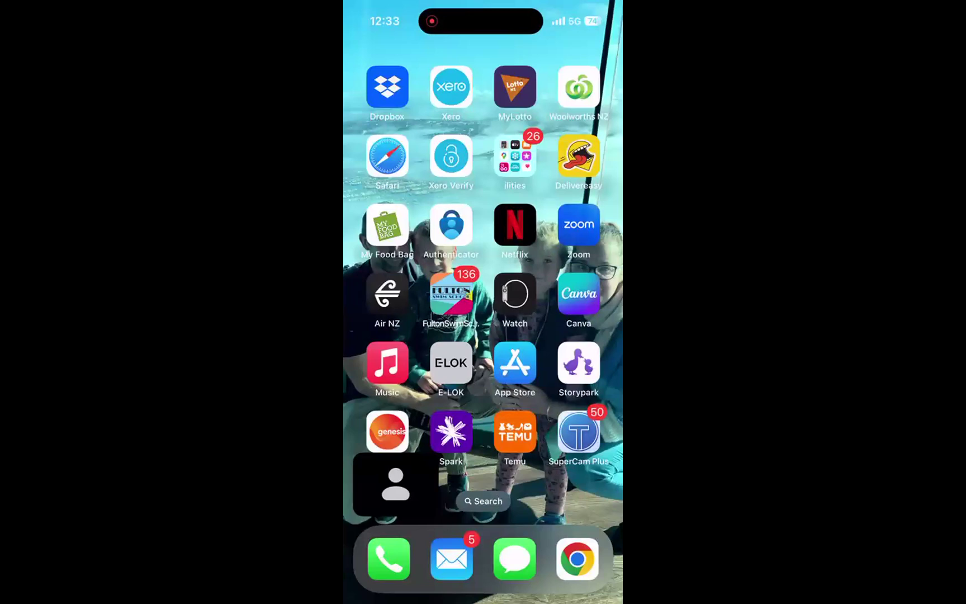
- Open the Xero mobile app and review the dashboard's bank accounts, outstanding invoices, outstanding bills, profit and loss, and cash in and out
click(453, 90)
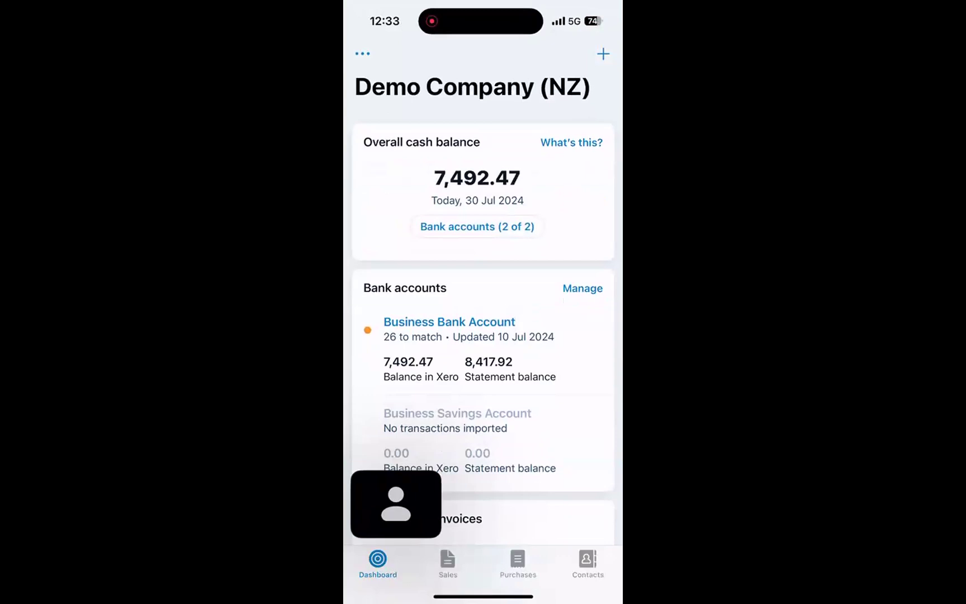
scroll(483, 297, down, 3)
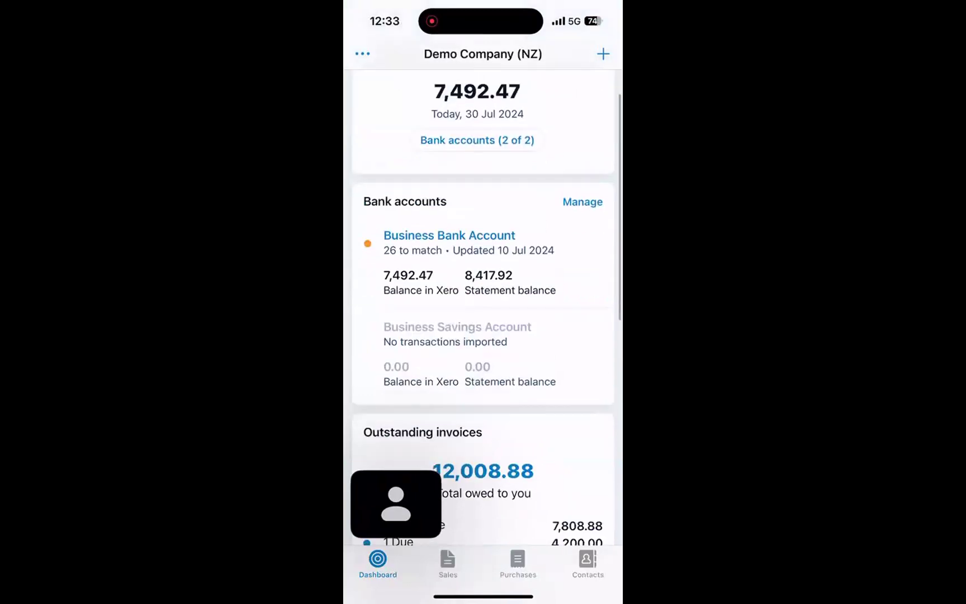
scroll(483, 307, down, 3)
scroll(482, 307, down, 2)
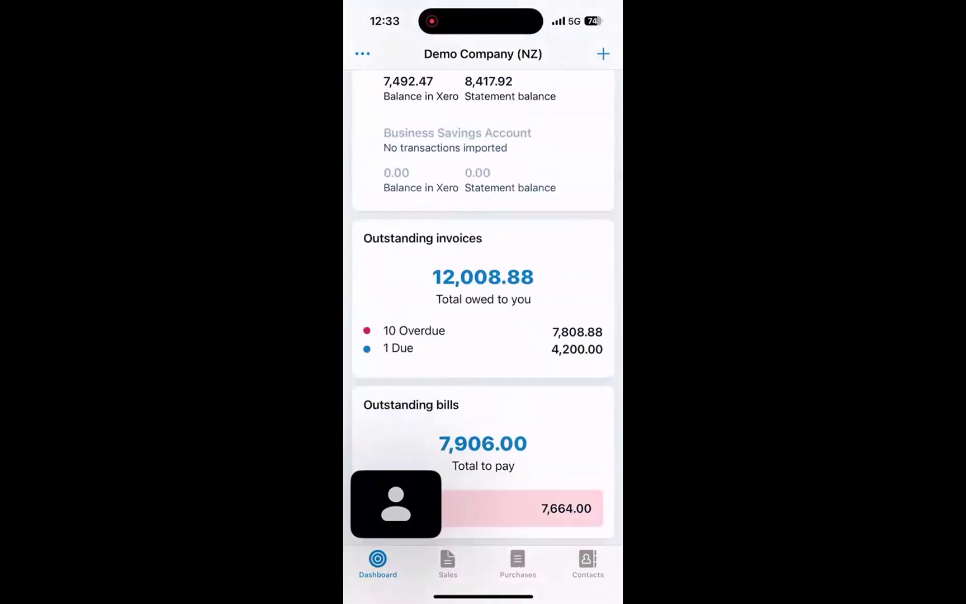
scroll(483, 307, down, 6)
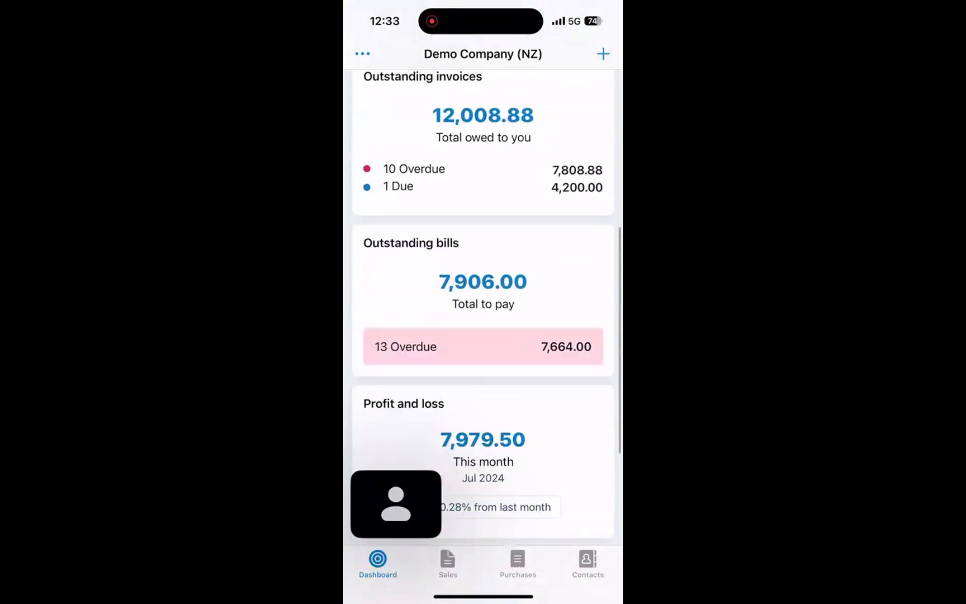
scroll(483, 307, down, 2)
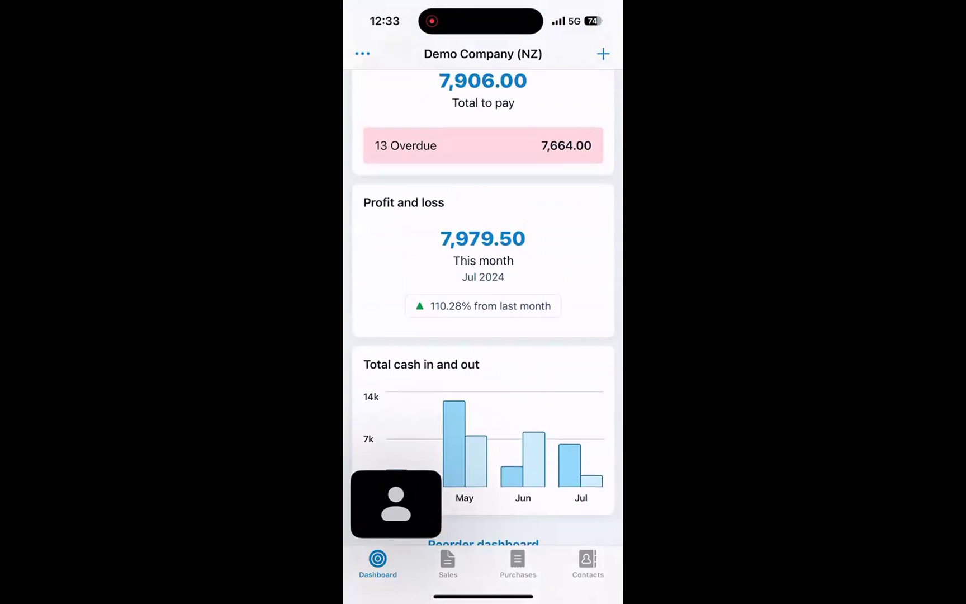
- Open the profit and loss report from the mobile dashboard and review this month's income, cost of sales and operating expenses
click(483, 260)
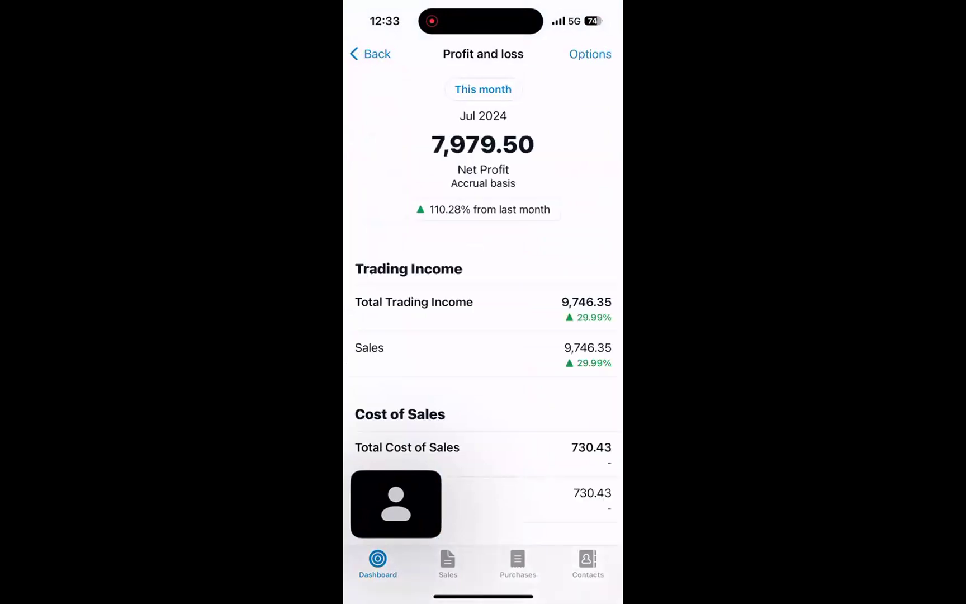
scroll(483, 313, down, 5)
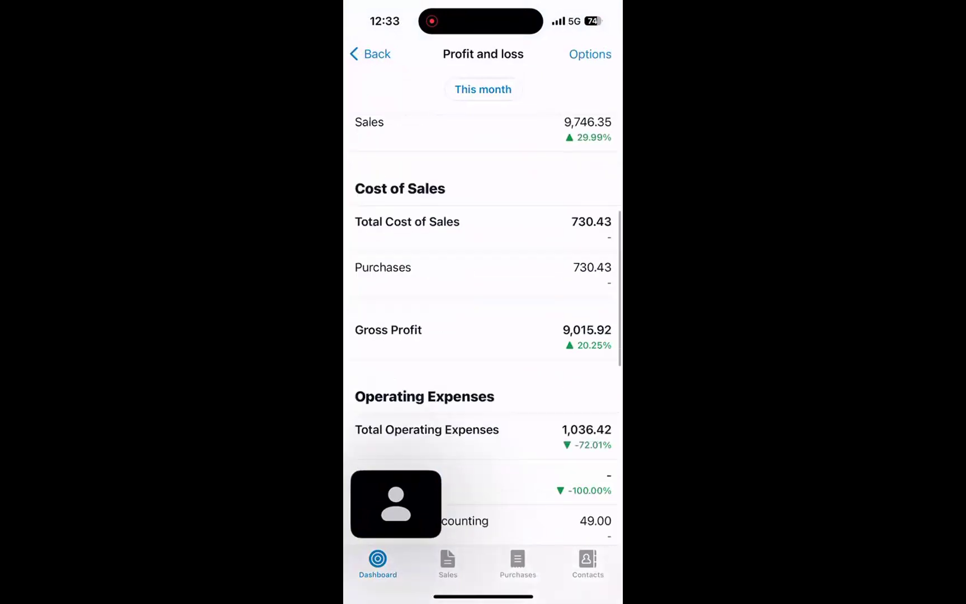
scroll(483, 313, up, 5)
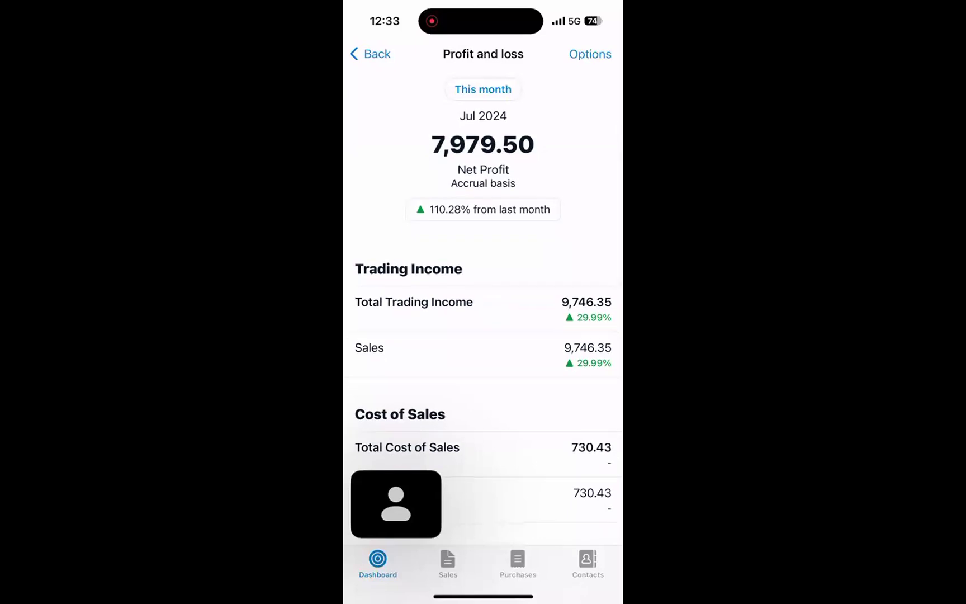
- Set the profit and loss period to Last financial year and review the income and operating expenses
click(483, 89)
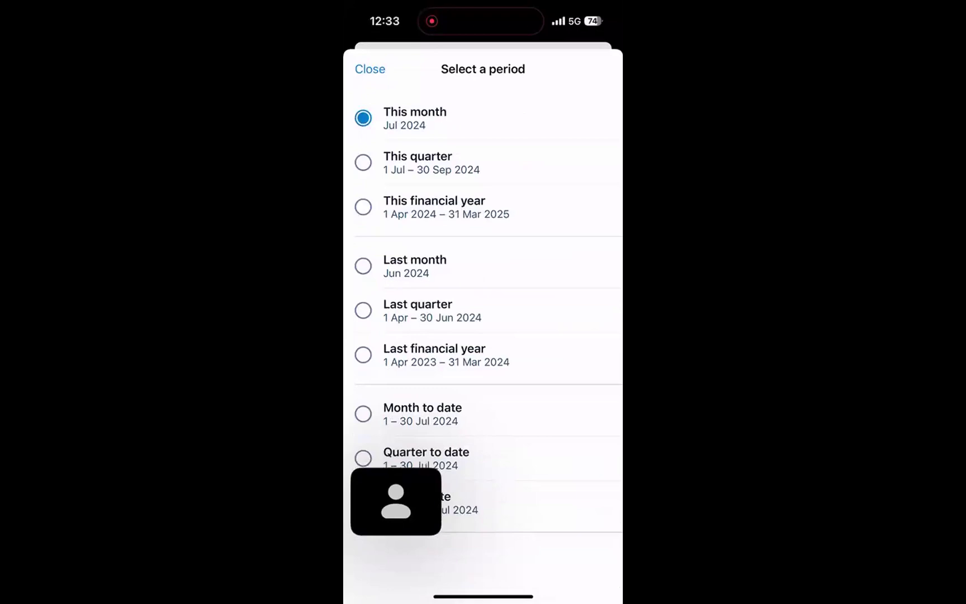
click(435, 354)
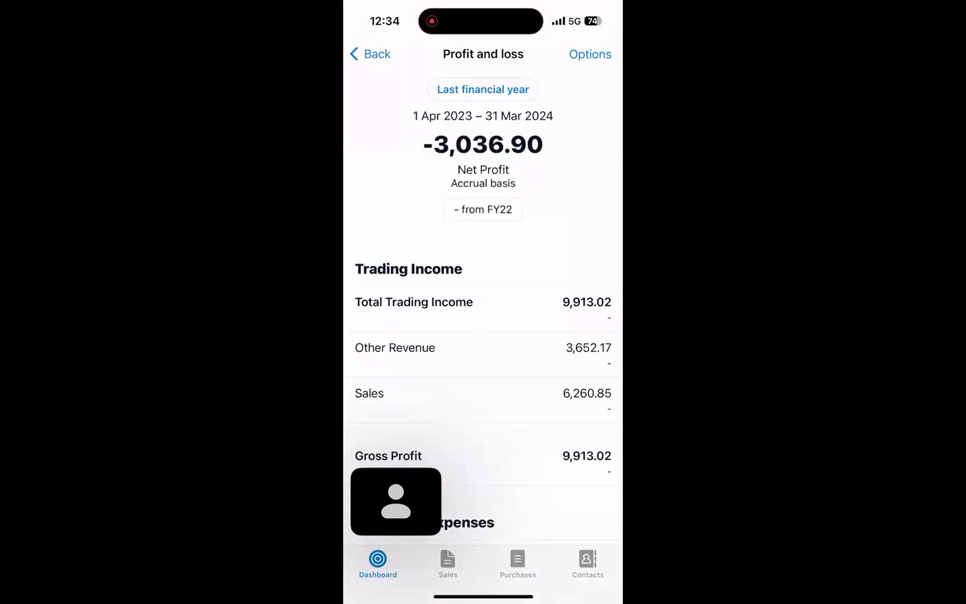
scroll(483, 324, down, 6)
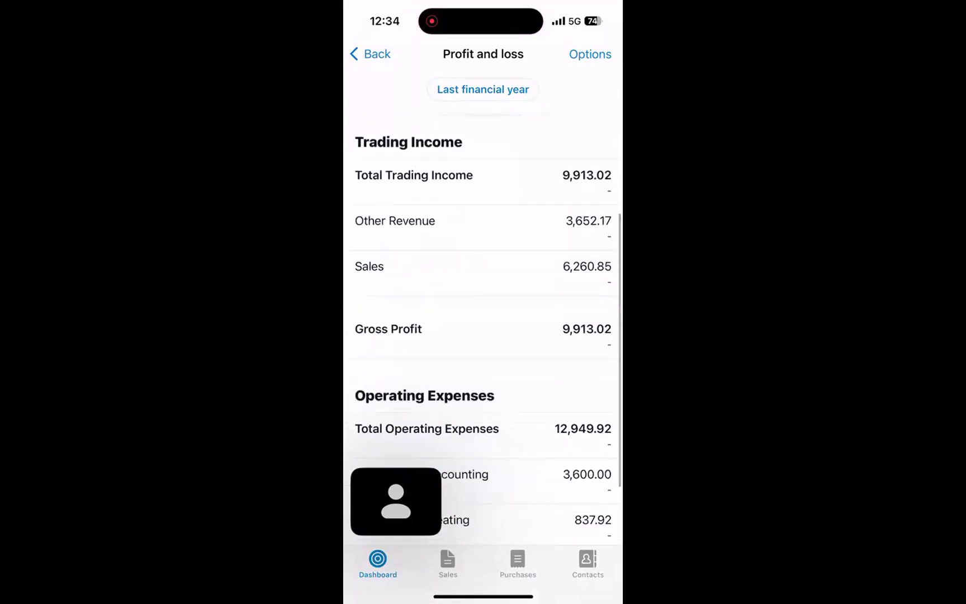
scroll(483, 324, up, 6)
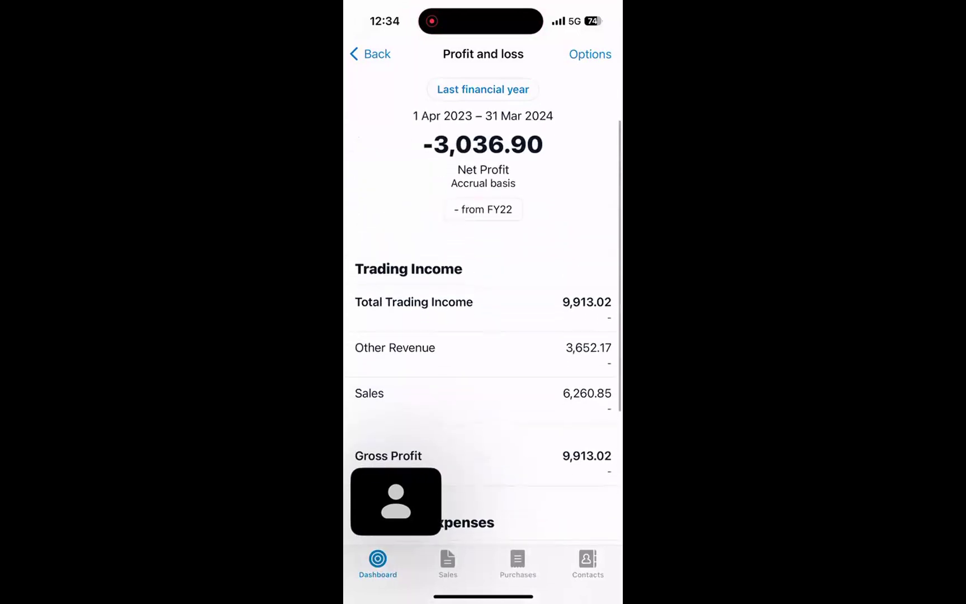
- Set the profit and loss period to This financial year, review the full report and leave the app for the phone's home screen
click(483, 90)
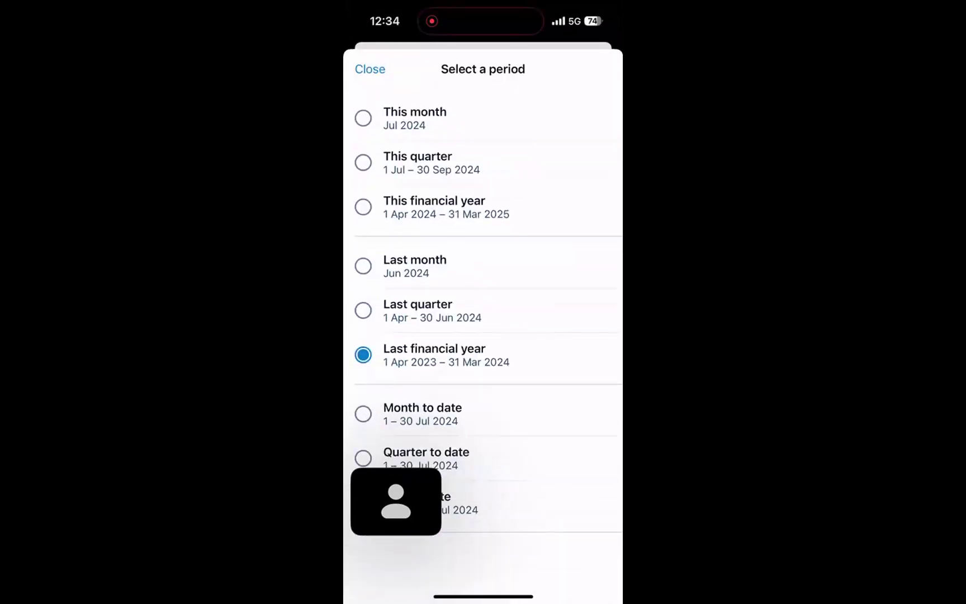
click(434, 207)
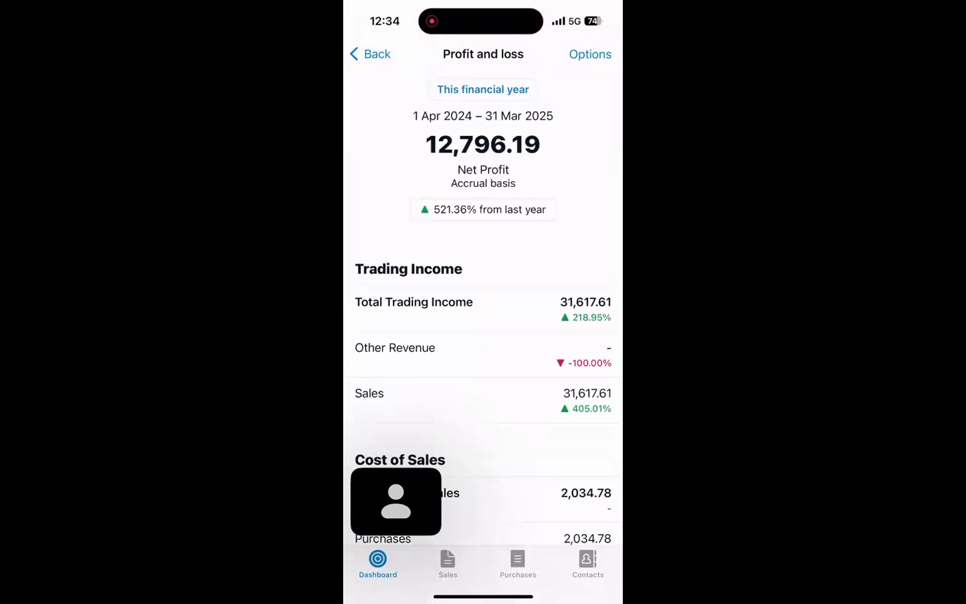
scroll(483, 325, down, 7)
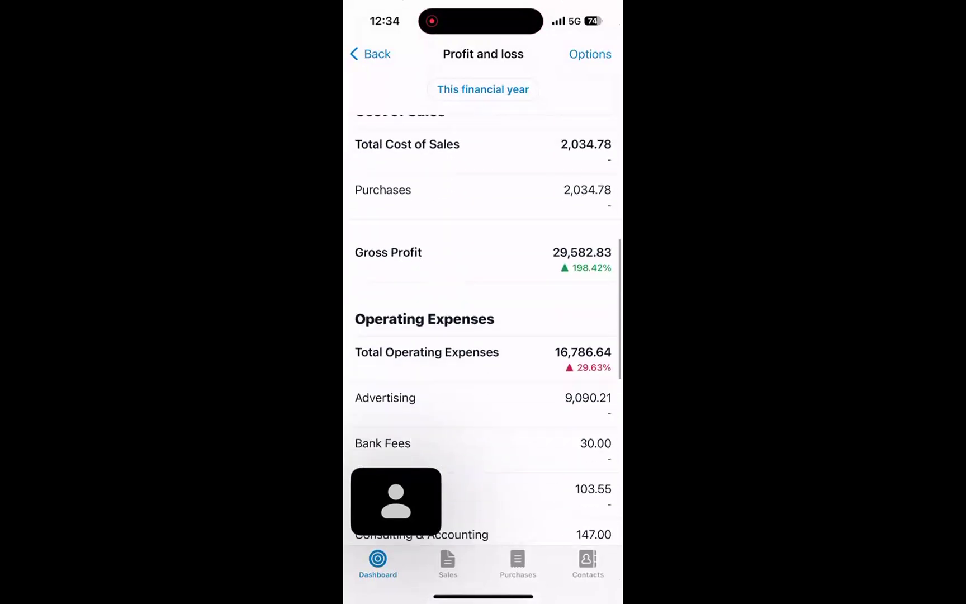
scroll(483, 324, down, 6)
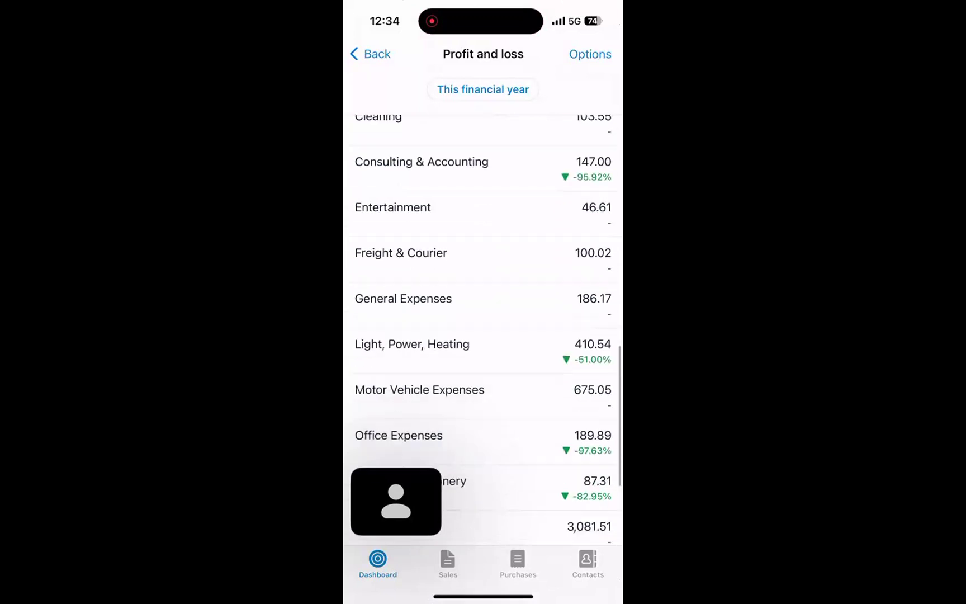
scroll(483, 324, up, 13)
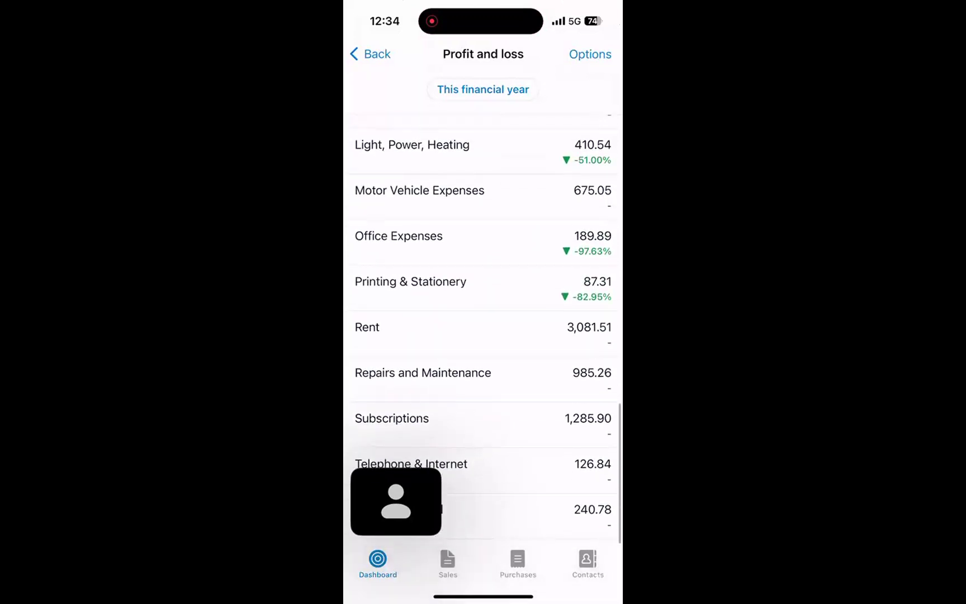
scroll(483, 324, down, 3)
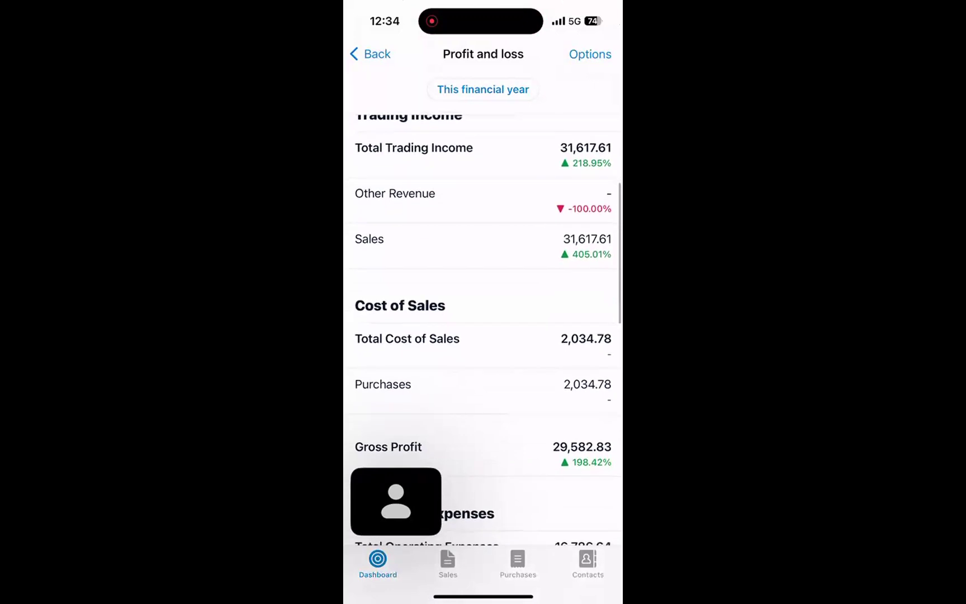
click(370, 54)
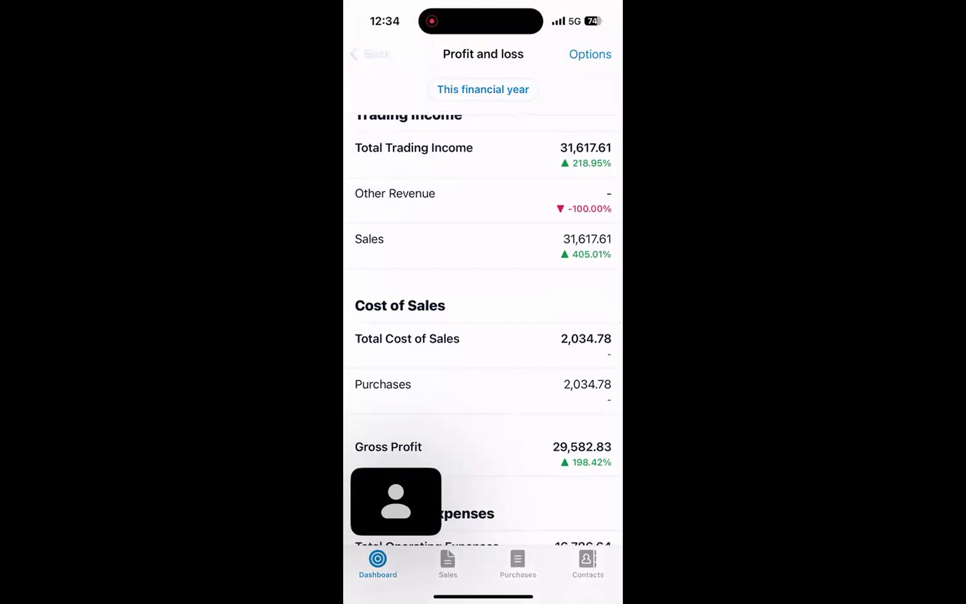
drag(483, 596, 483, 336)
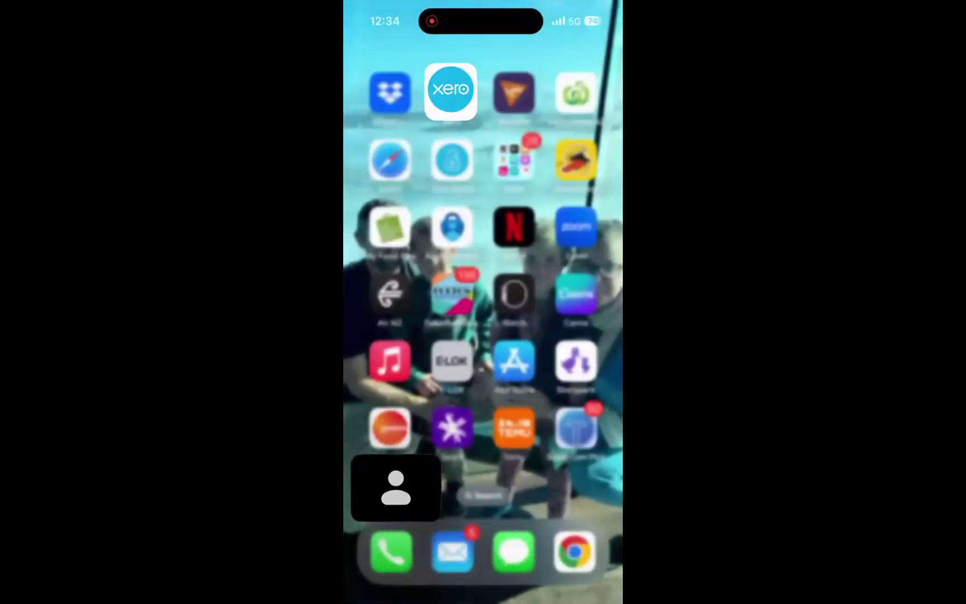